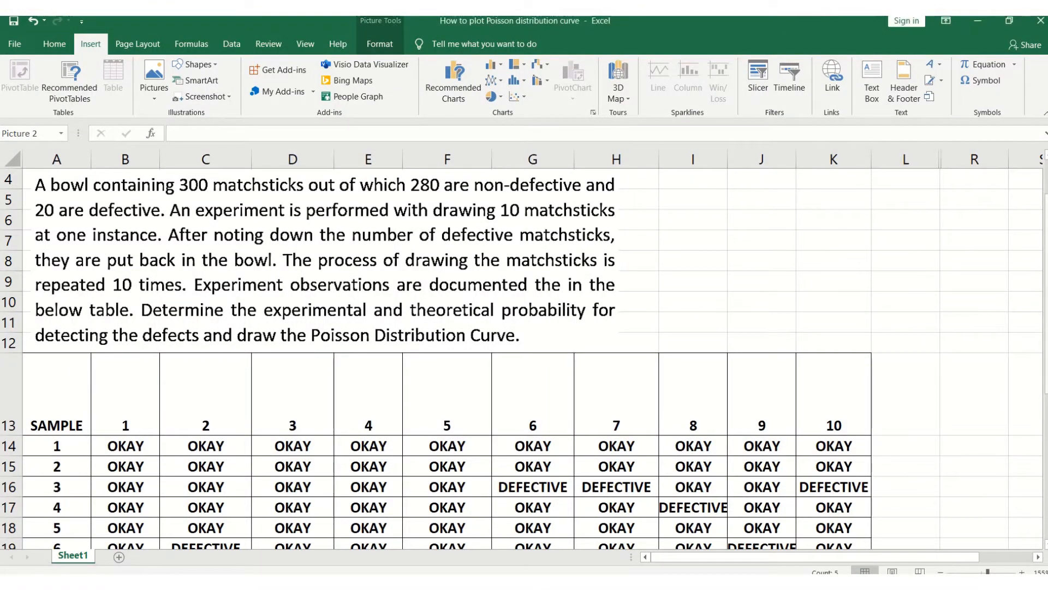
Examine the matchstick problem statement, the ten-sample observation table and the empty calculation columns beside it
scroll(524, 355, down, 3)
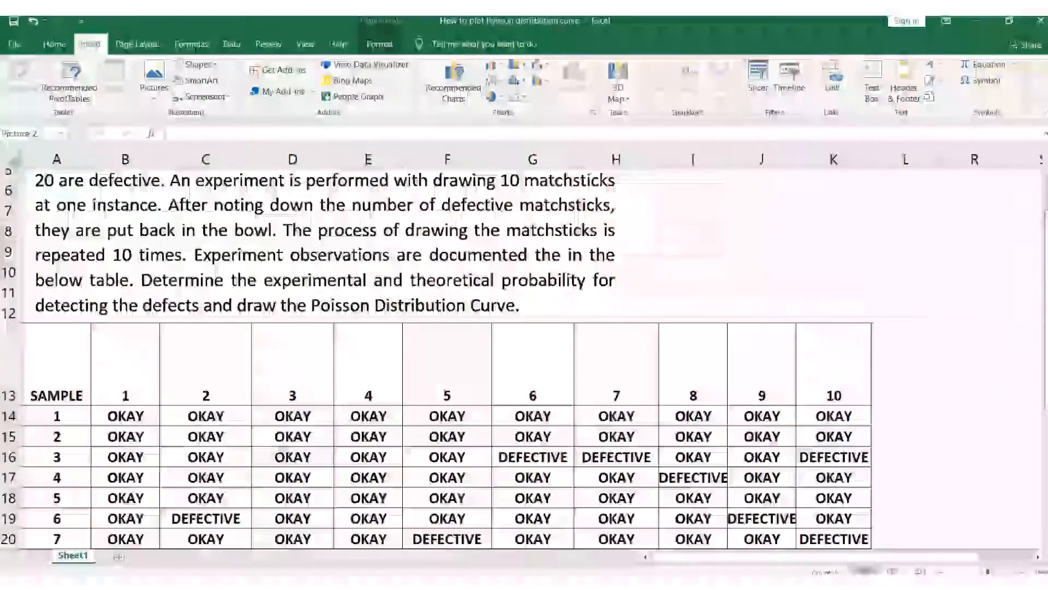
drag(1046, 346, 1046, 349)
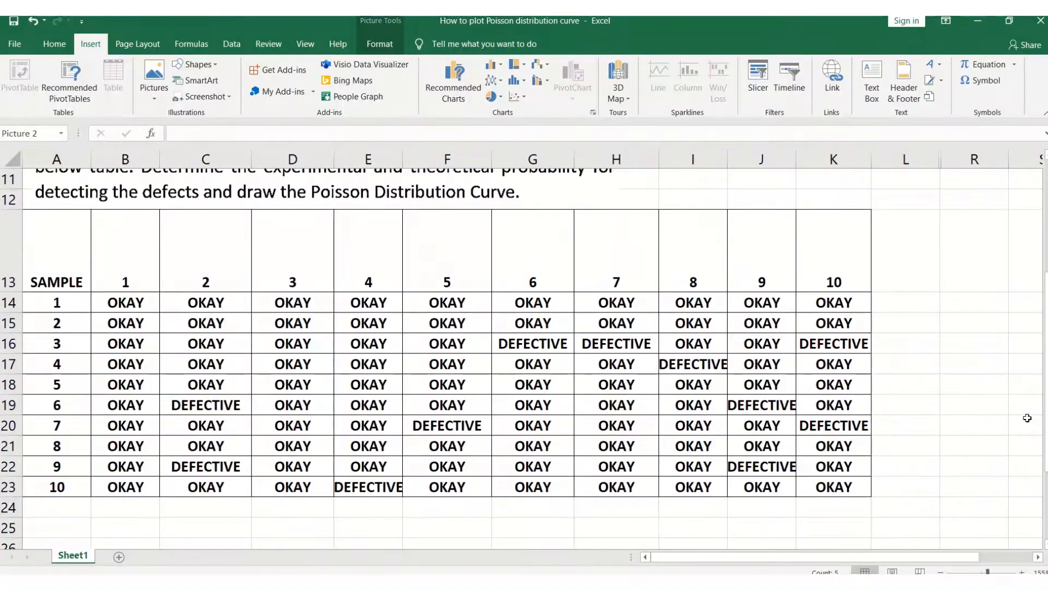
scroll(1021, 420, up, 1)
scroll(1021, 419, up, 1)
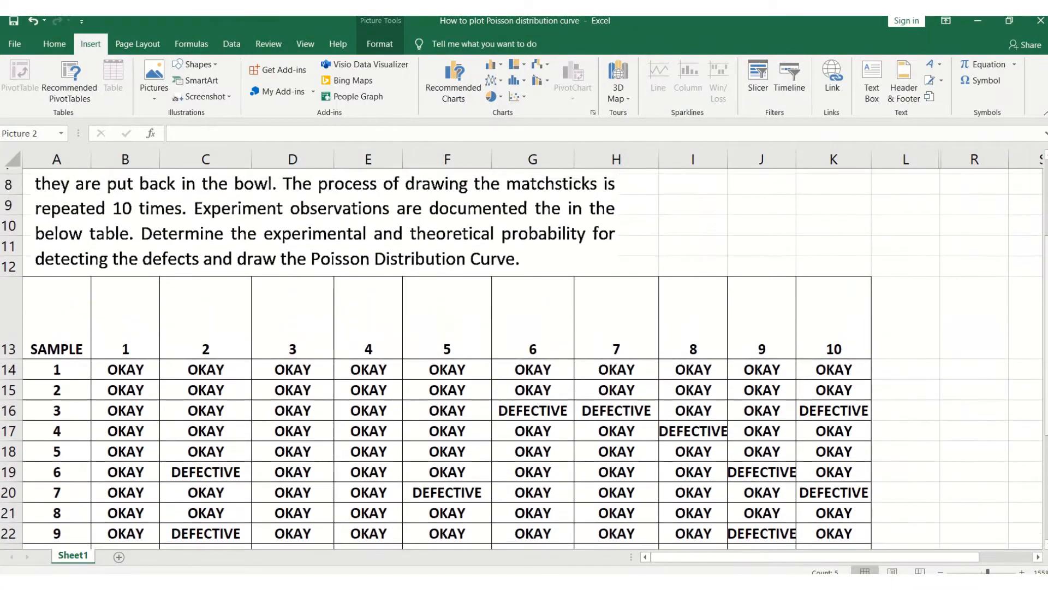
scroll(1021, 420, down, 1)
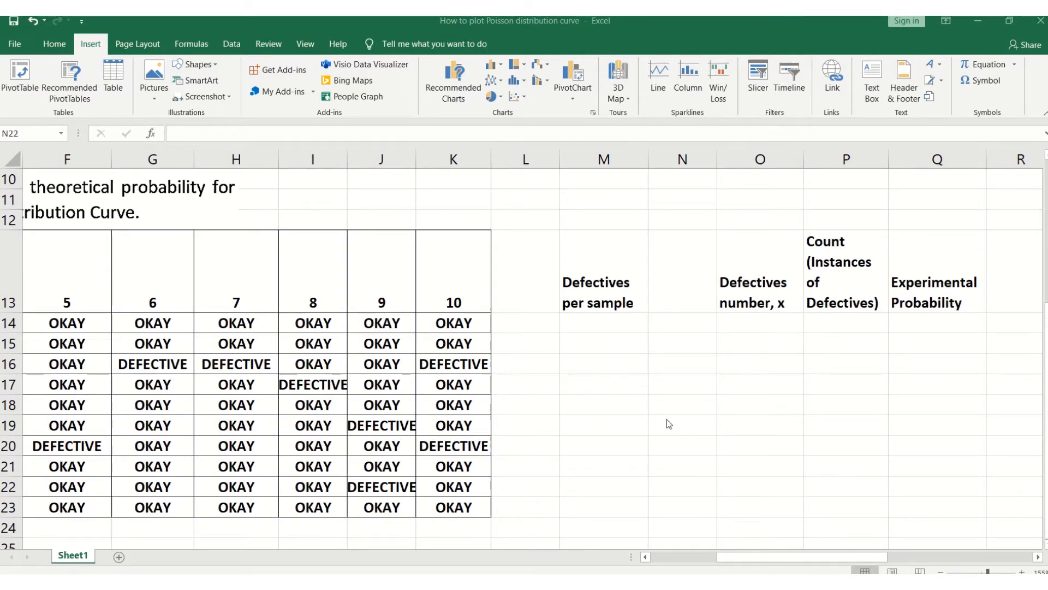
click(701, 484)
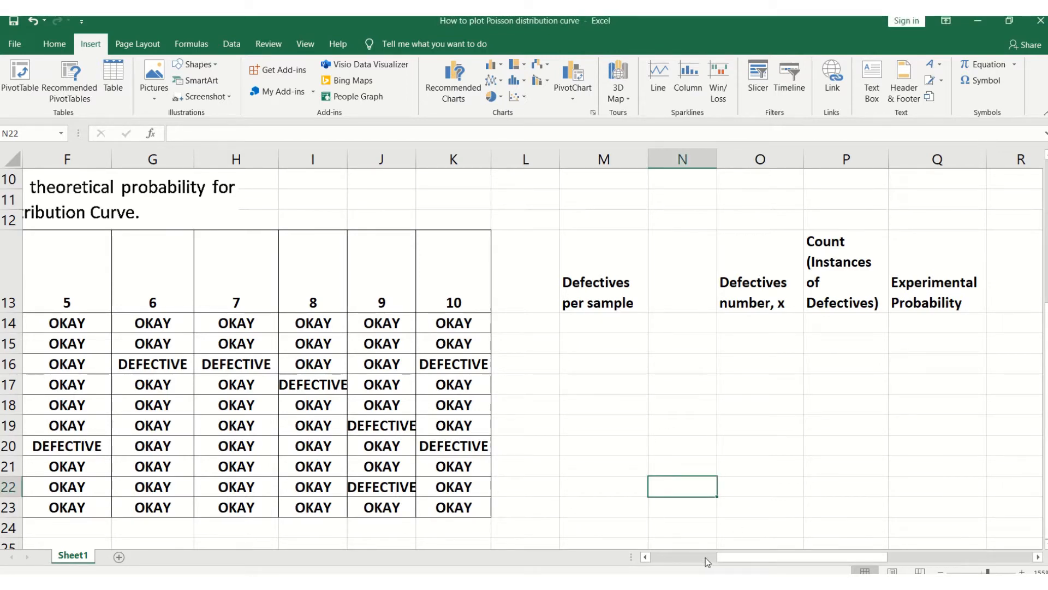
mouse_move(717, 561)
mouse_down()
mouse_move(730, 559)
mouse_move(664, 556)
mouse_move(703, 558)
mouse_up()
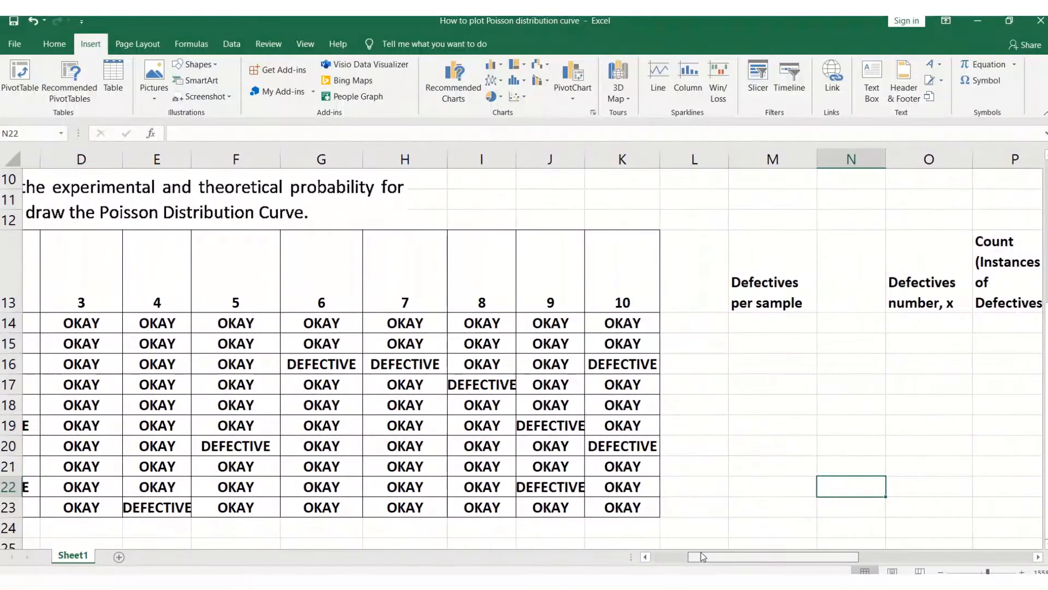
Enter the formula =COUNTIF(B14:K14,"DEFECTIVE") in cell M14 to count the defectives in sample 1
click(746, 318)
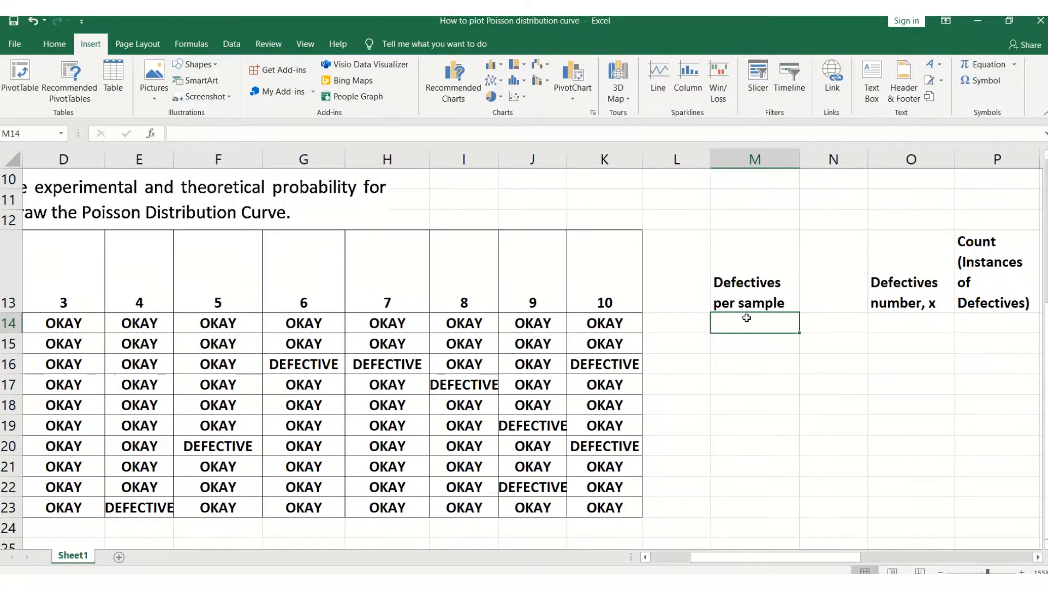
text(=)
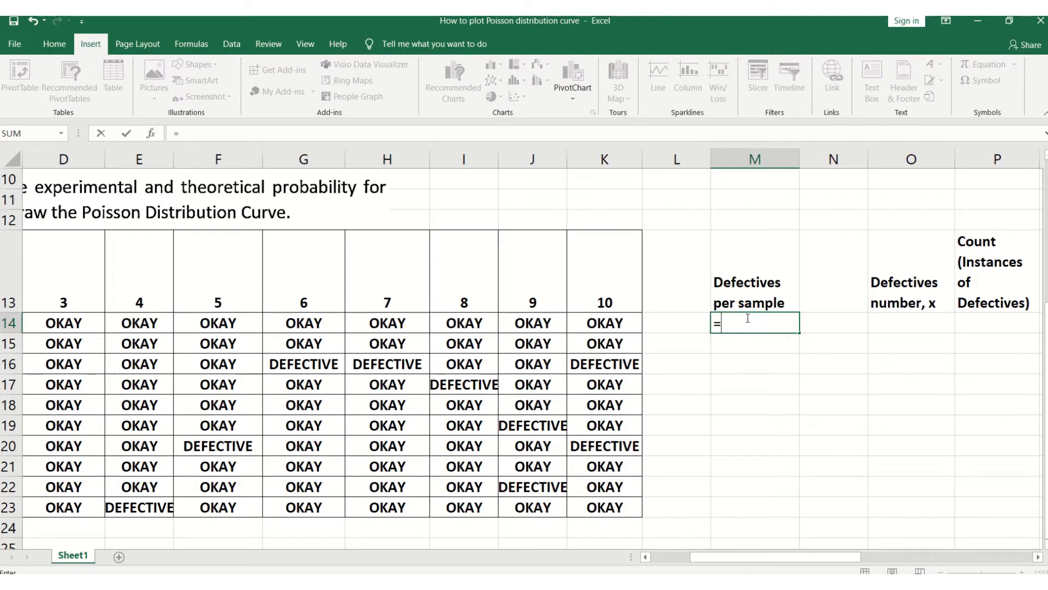
text(C)
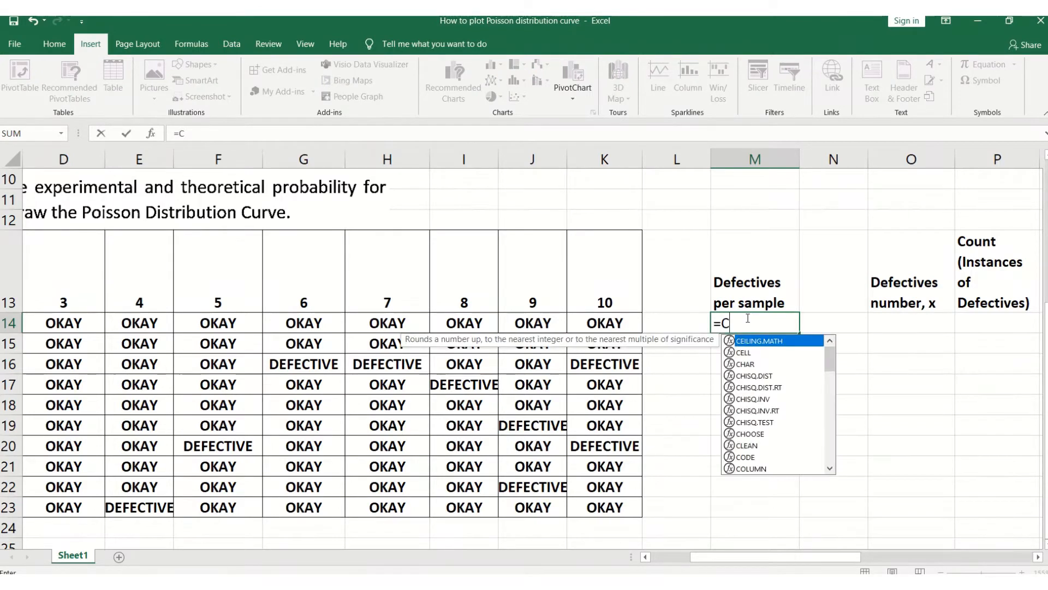
text(OUNTIF)
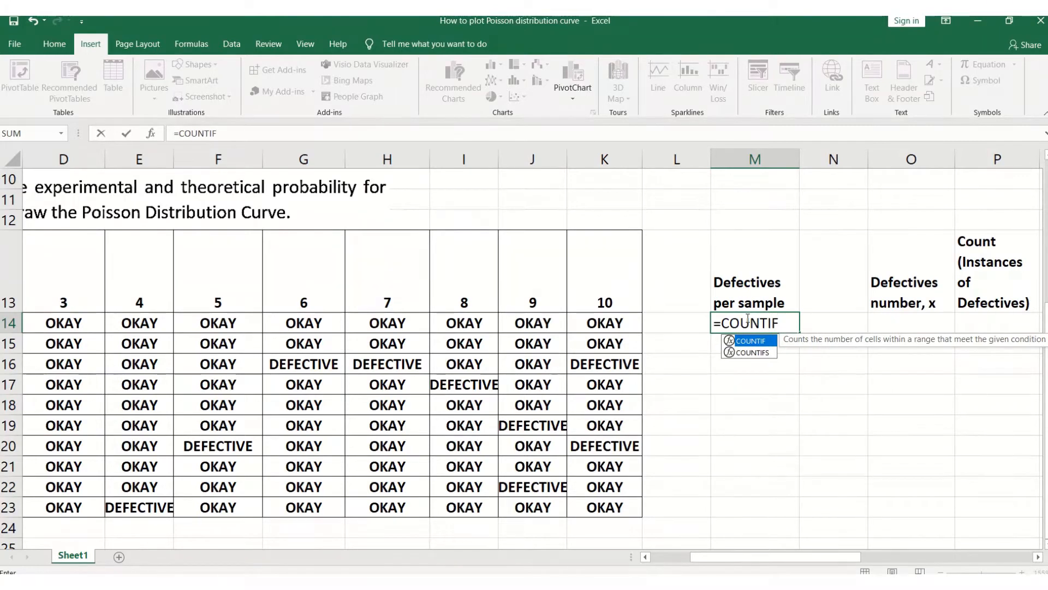
text(()
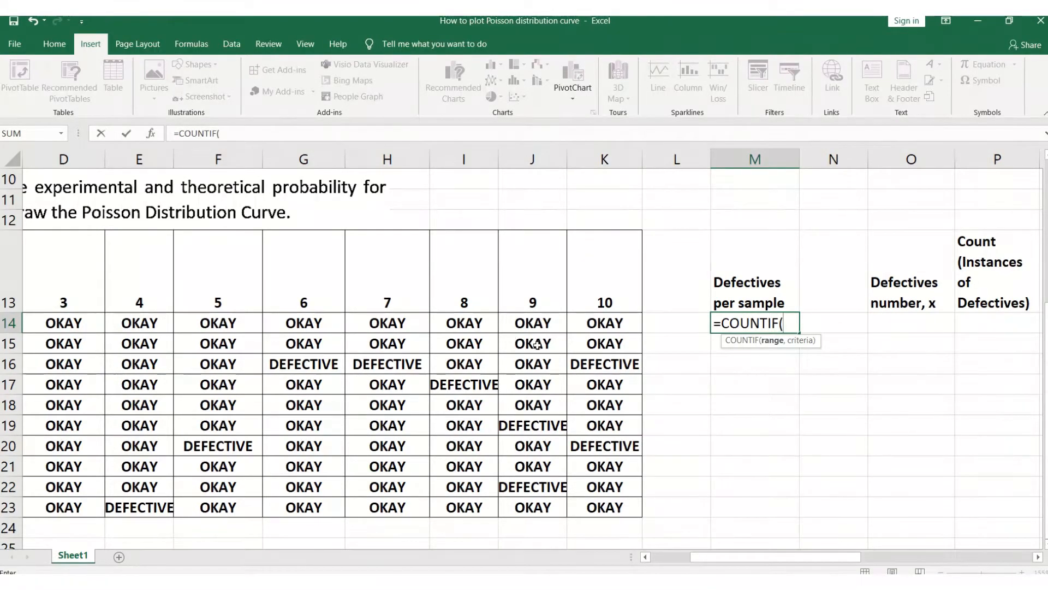
drag(730, 557, 663, 562)
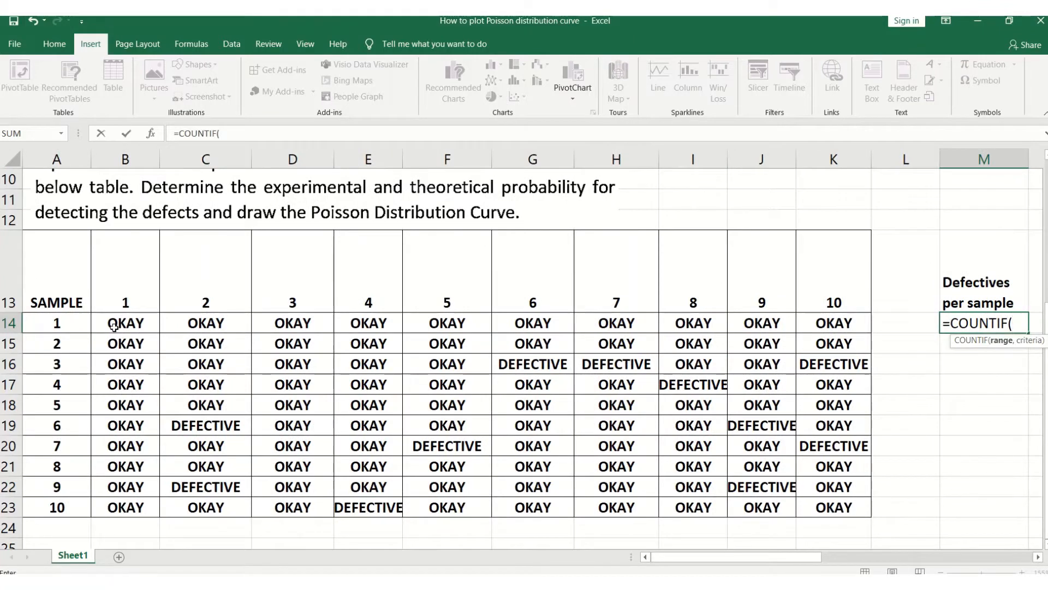
drag(118, 331, 824, 325)
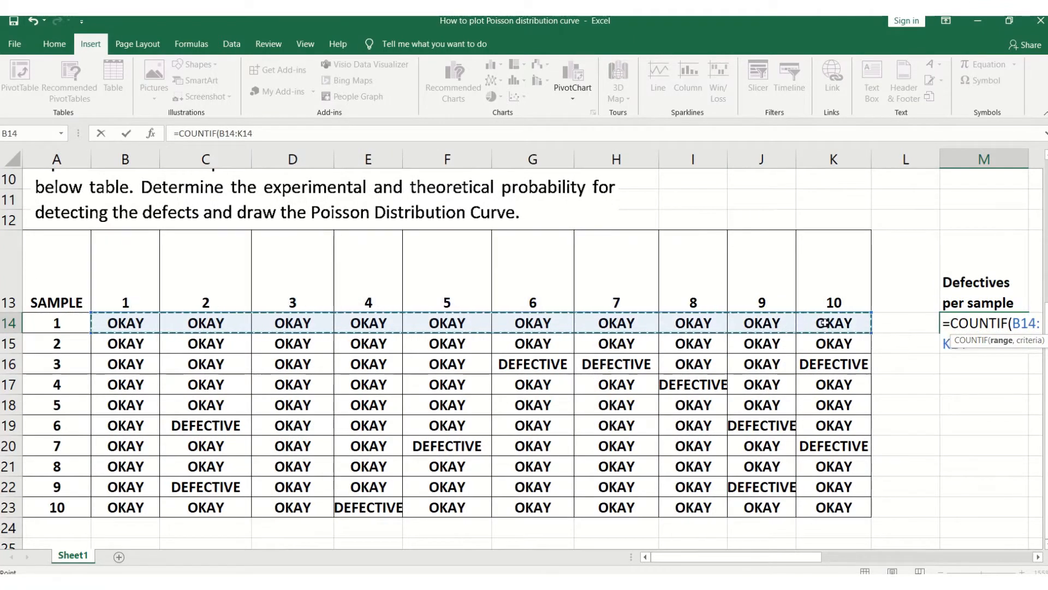
drag(802, 559, 857, 559)
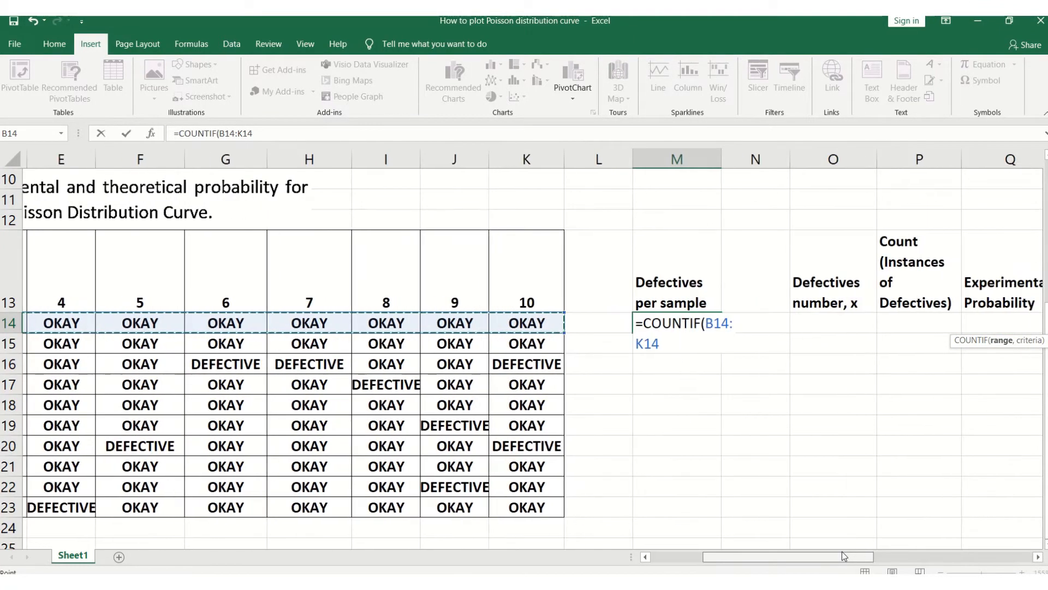
text(,)
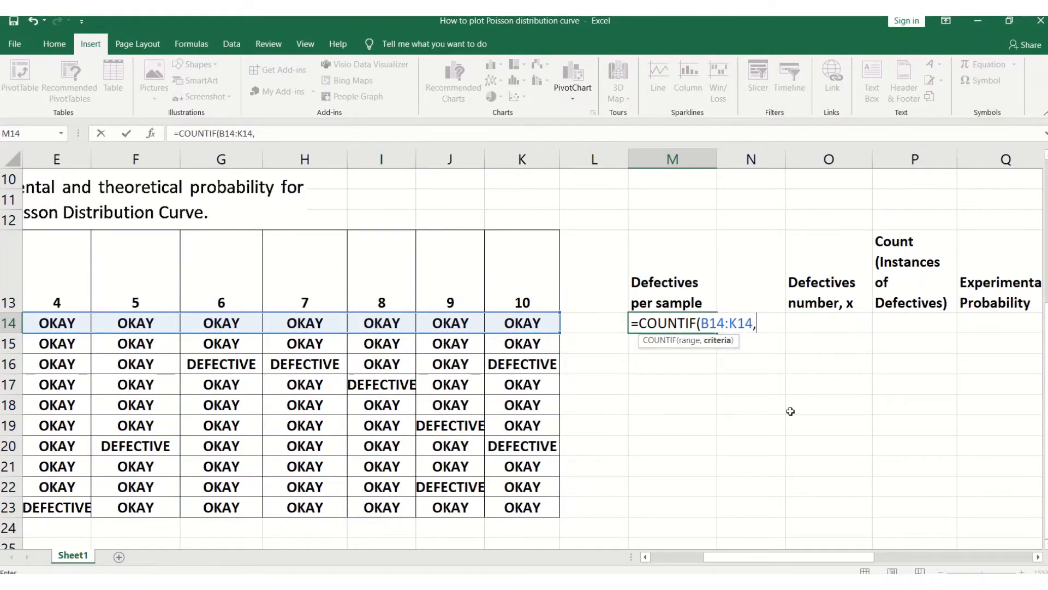
text("")
text(DEFECT)
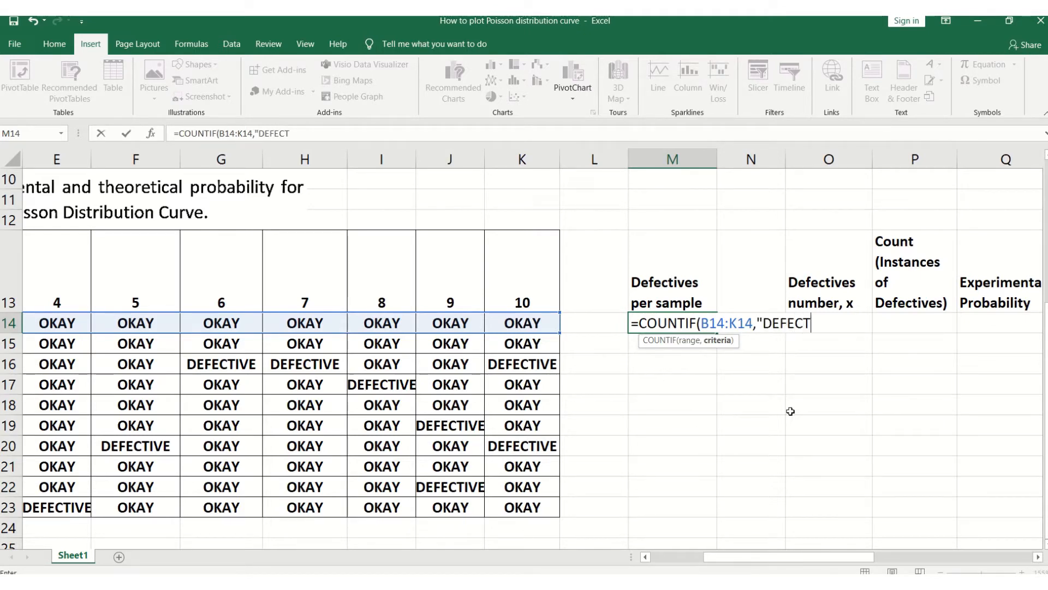
text(IVE)
text())
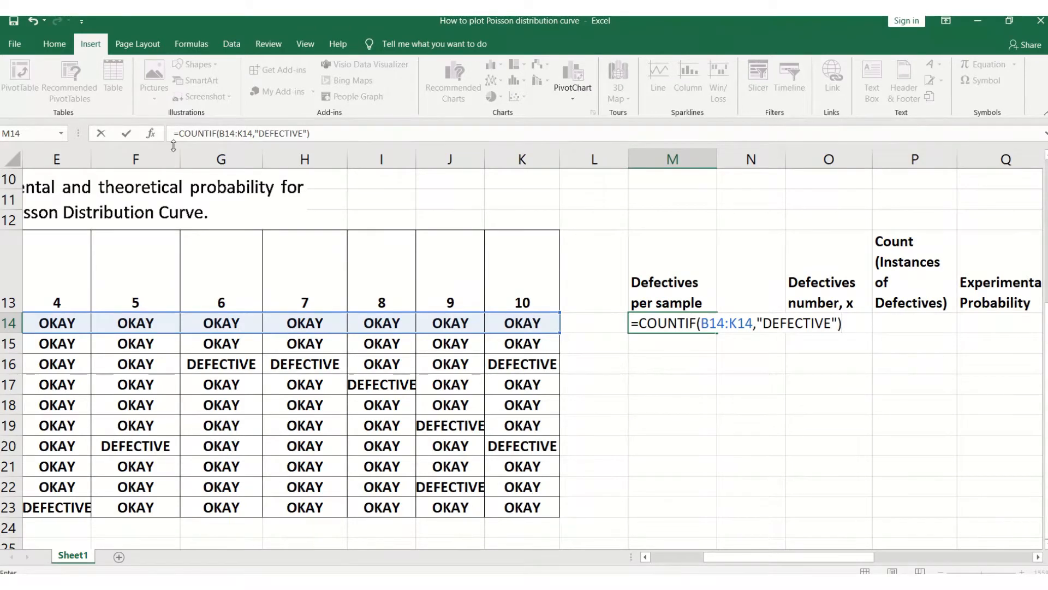
click(126, 133)
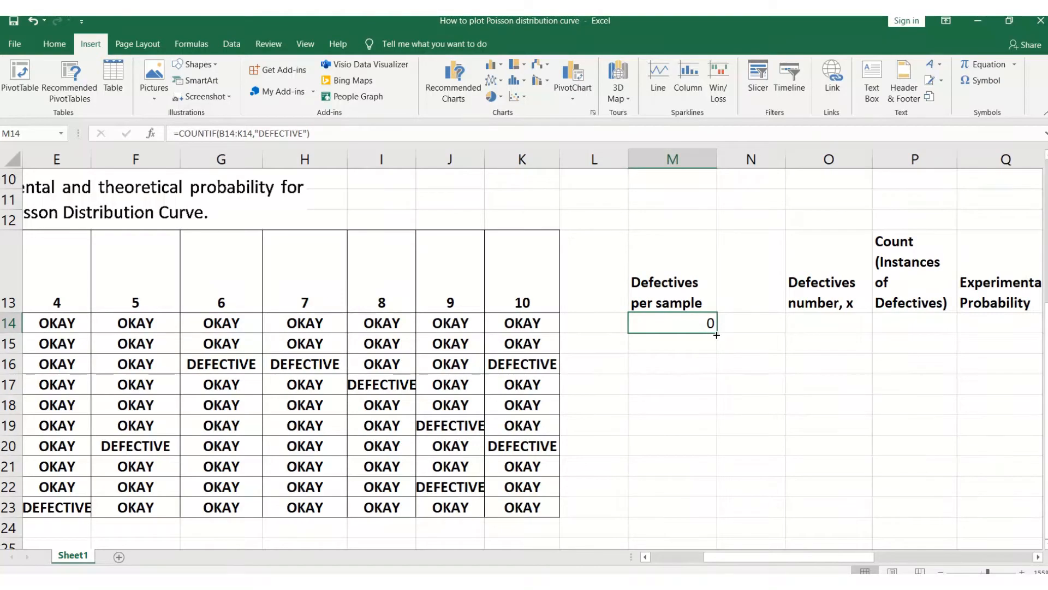
Fill the COUNTIF formula from M14 down to M23 and check the counts against the observation table
drag(716, 332, 707, 513)
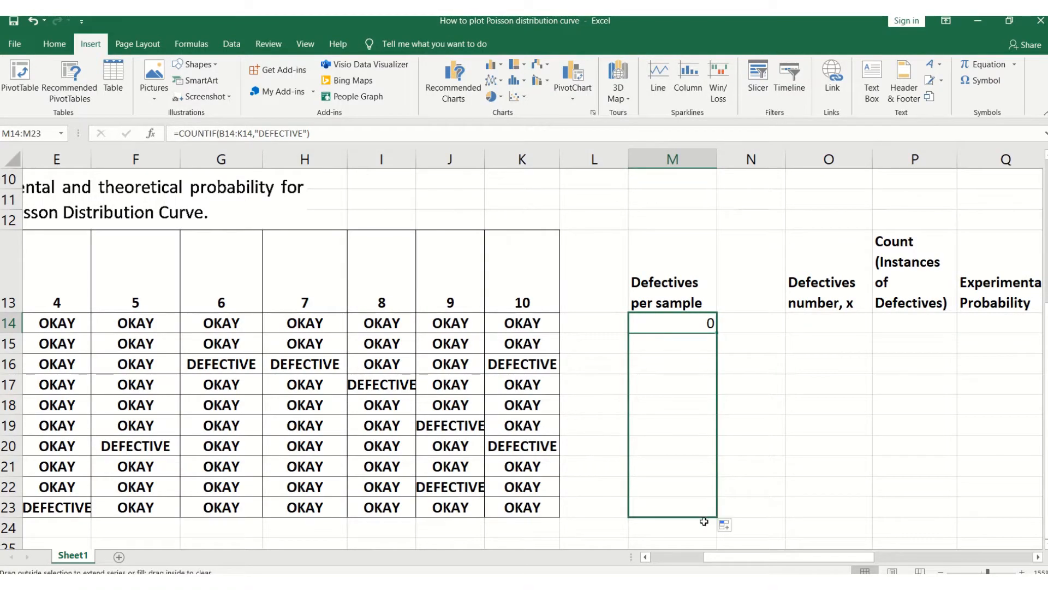
click(671, 361)
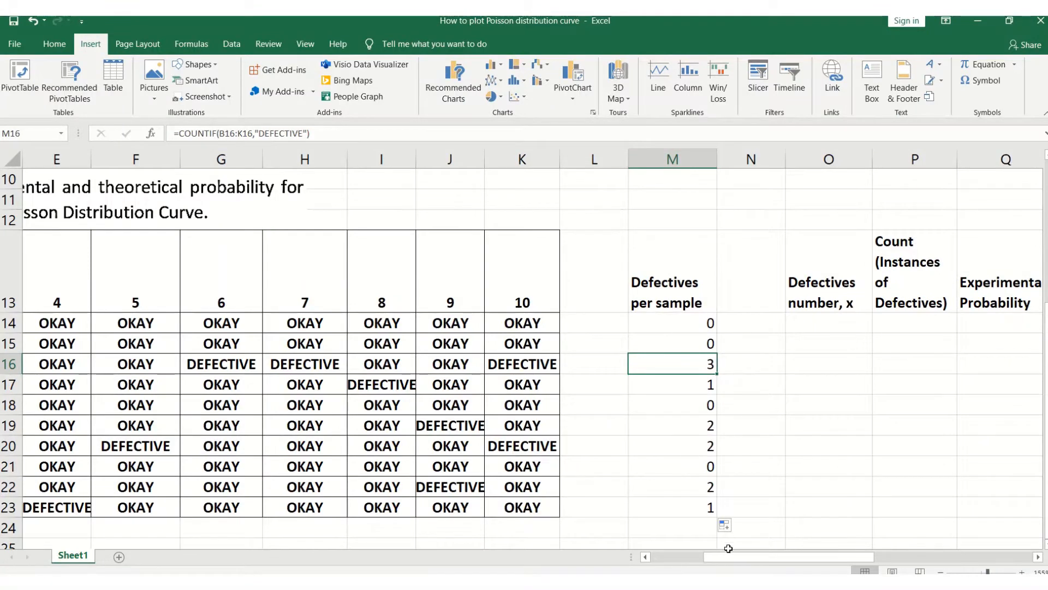
drag(728, 558, 691, 564)
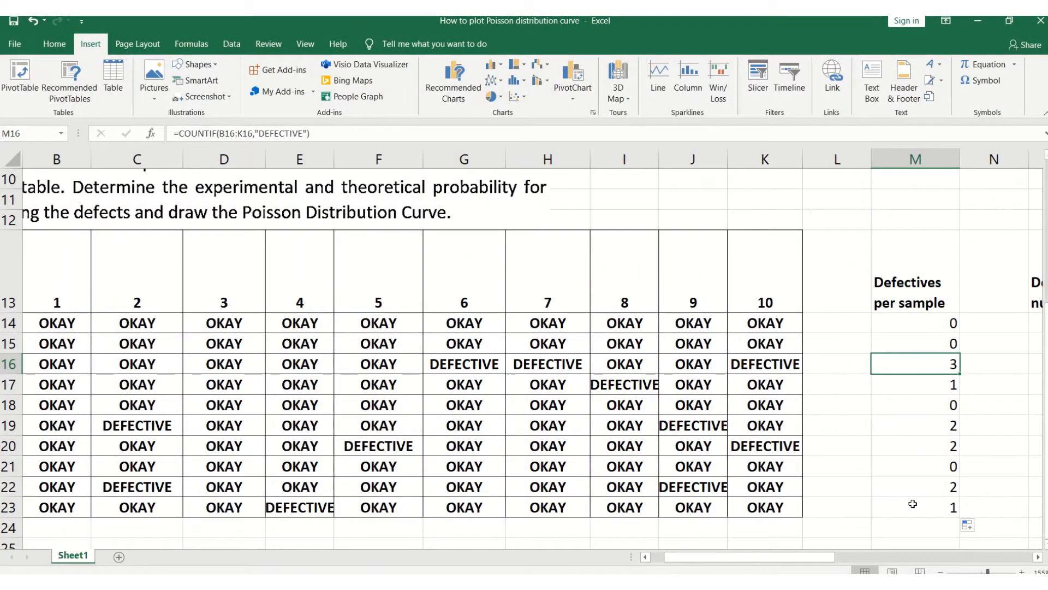
drag(784, 555, 824, 553)
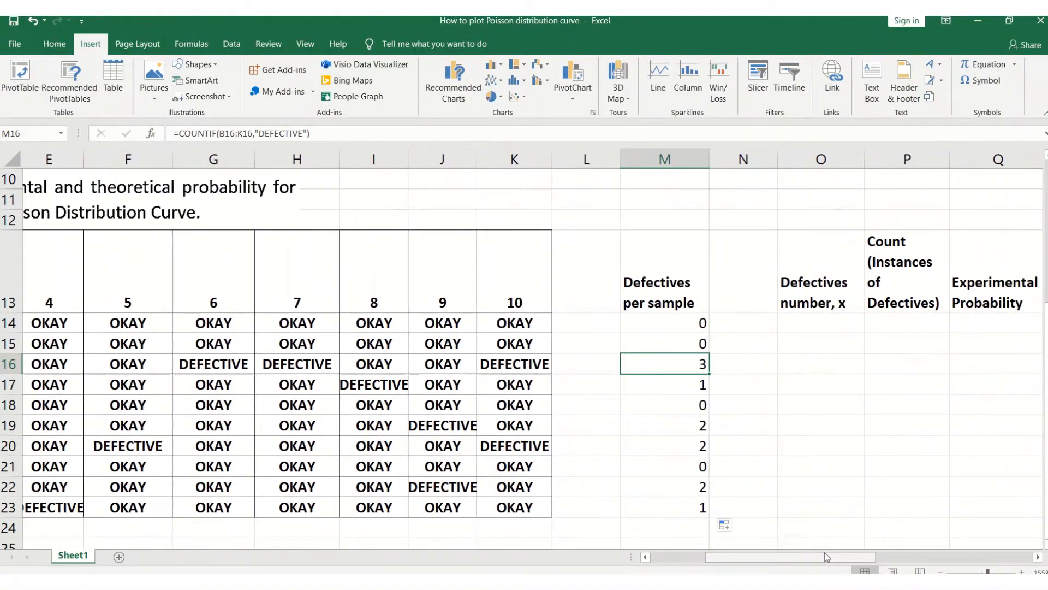
Fill the Defectives number, x column from O14 to O23 with a series starting at 0
click(818, 326)
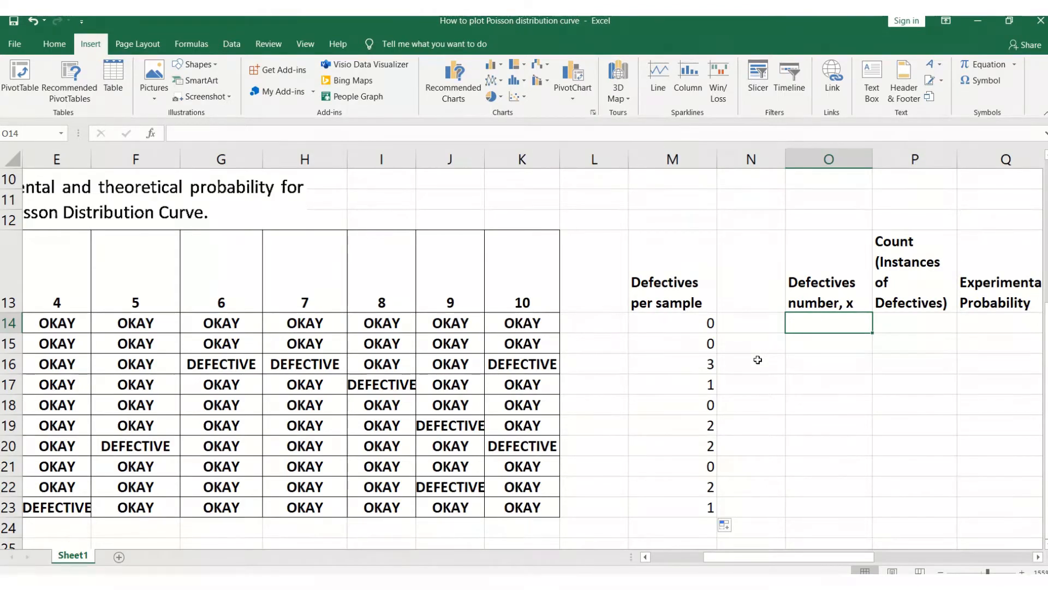
text(0)
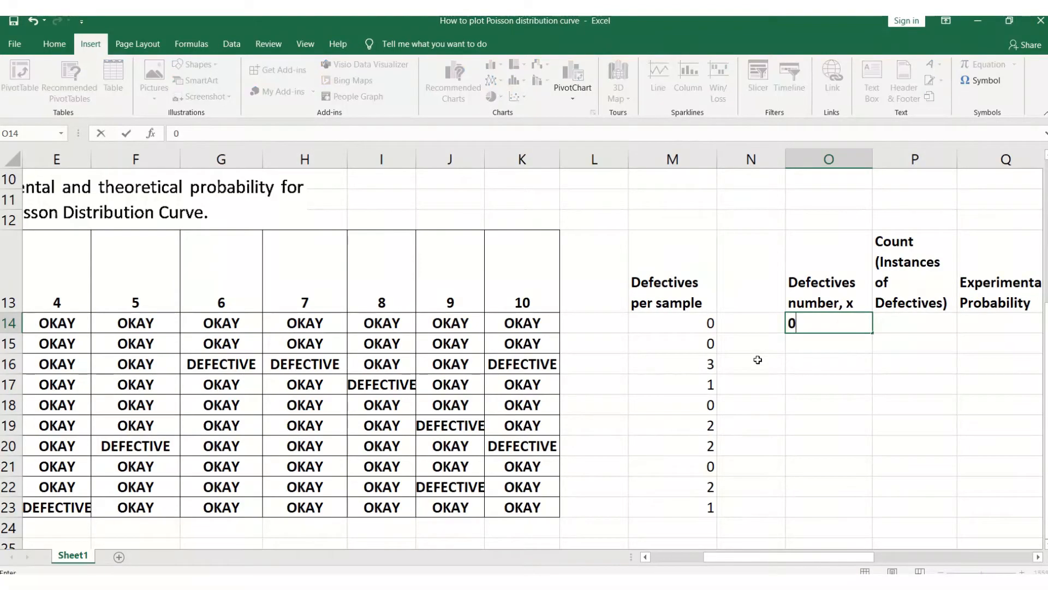
click(805, 371)
click(800, 325)
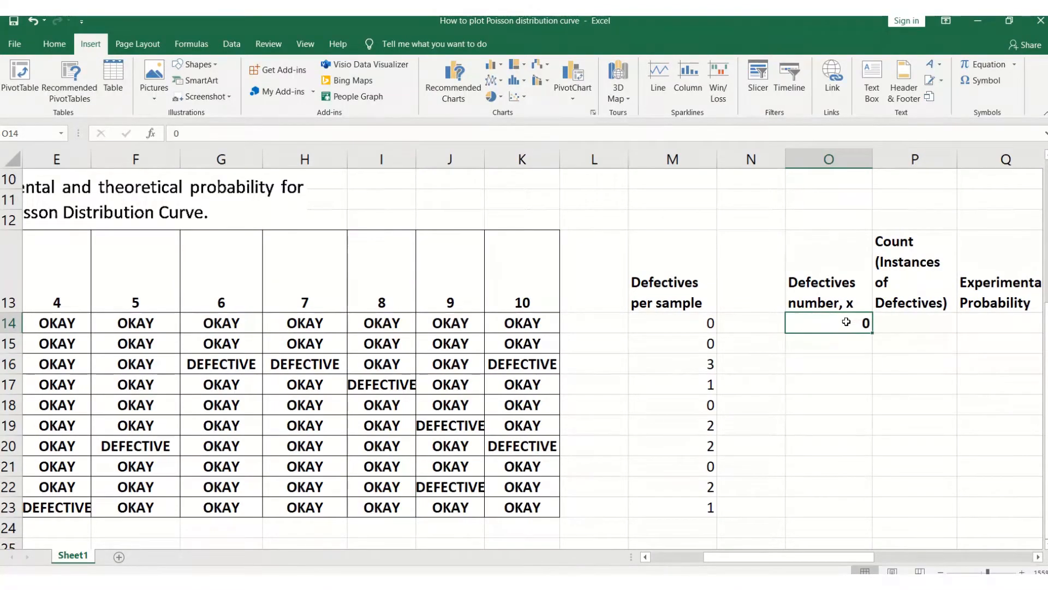
drag(873, 332, 859, 510)
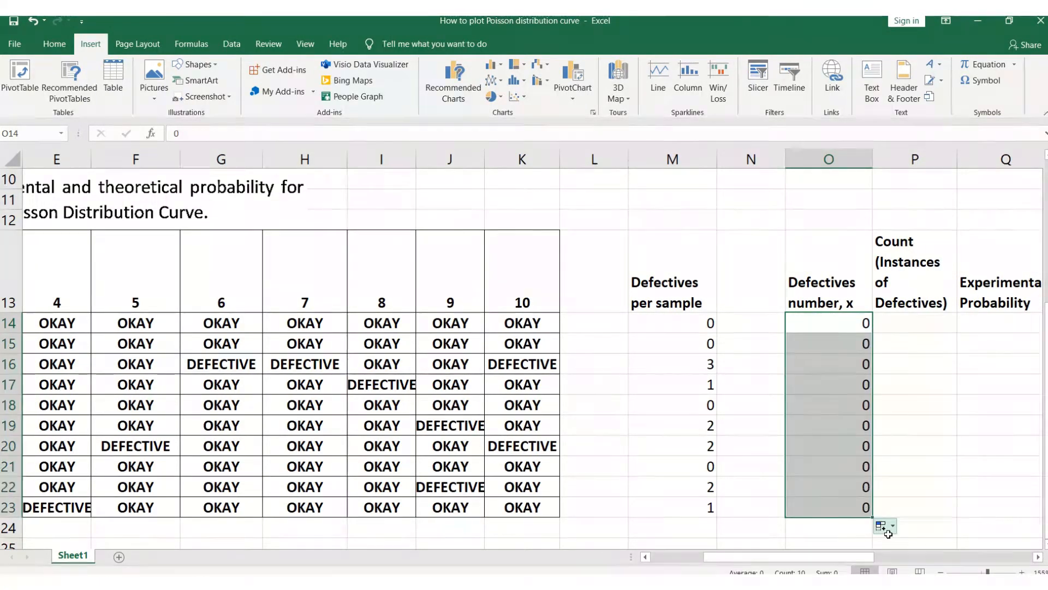
click(892, 528)
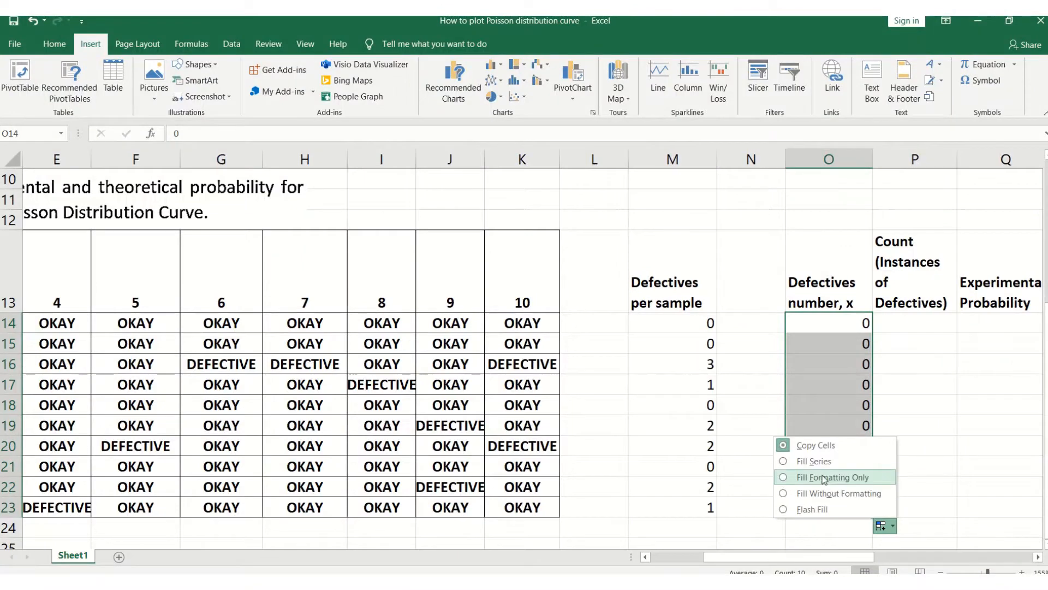
click(814, 462)
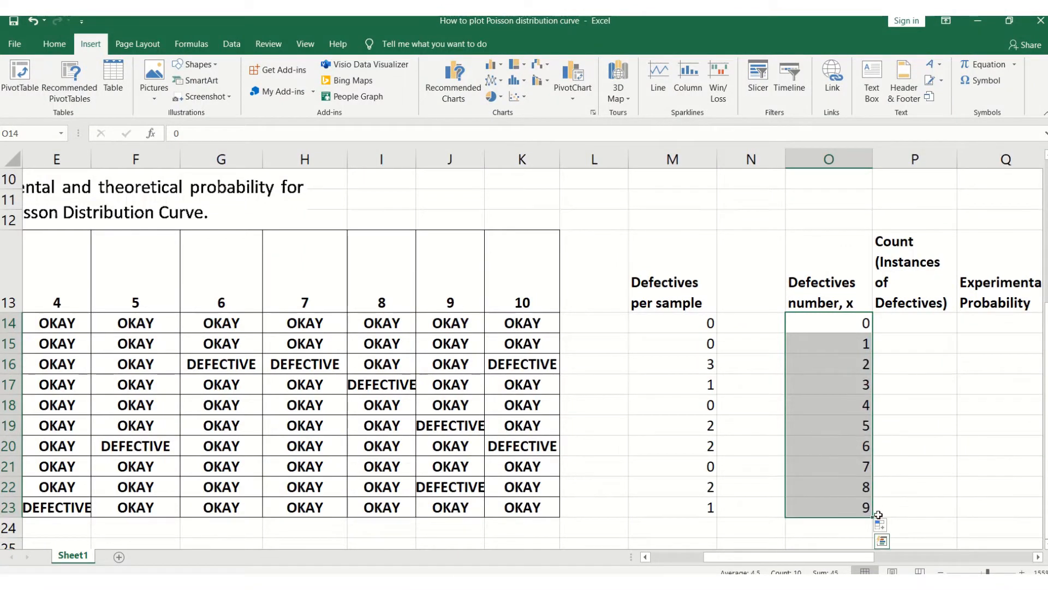
Enter 10 in cell O24 as the last defectives number
click(856, 523)
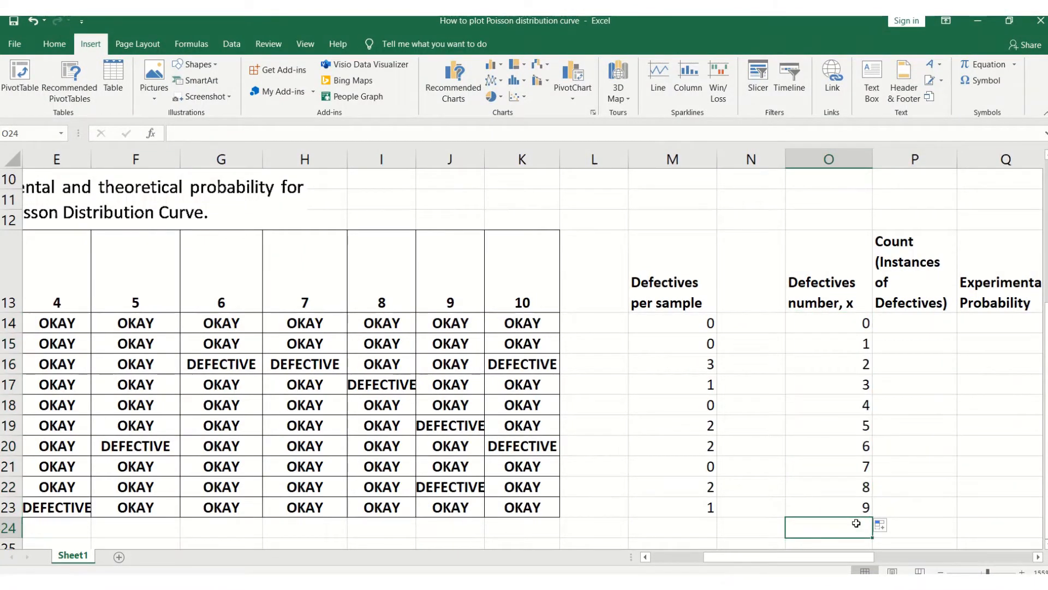
text(10)
click(935, 513)
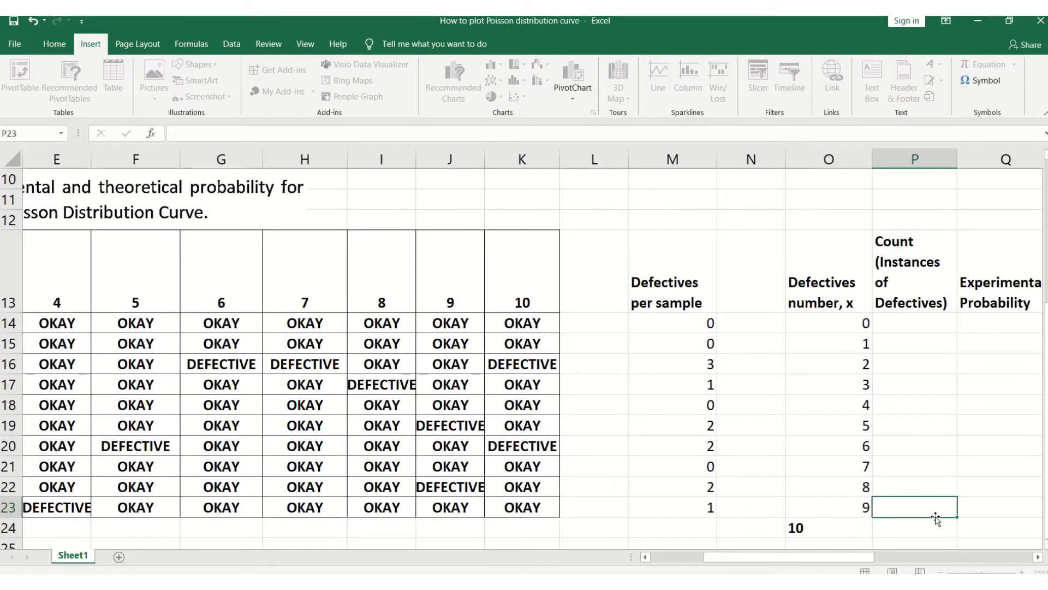
click(859, 527)
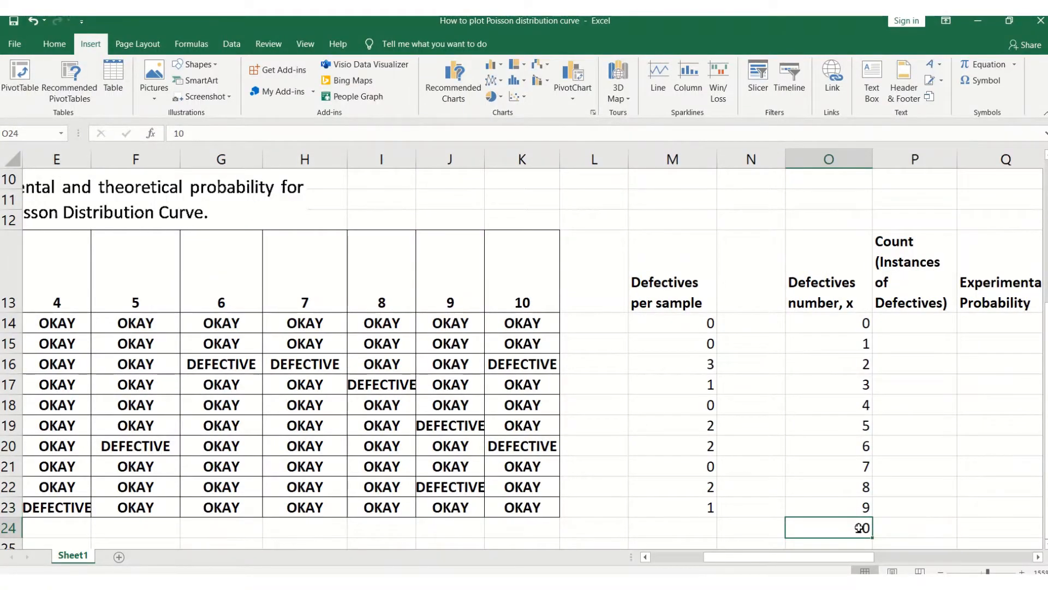
click(898, 493)
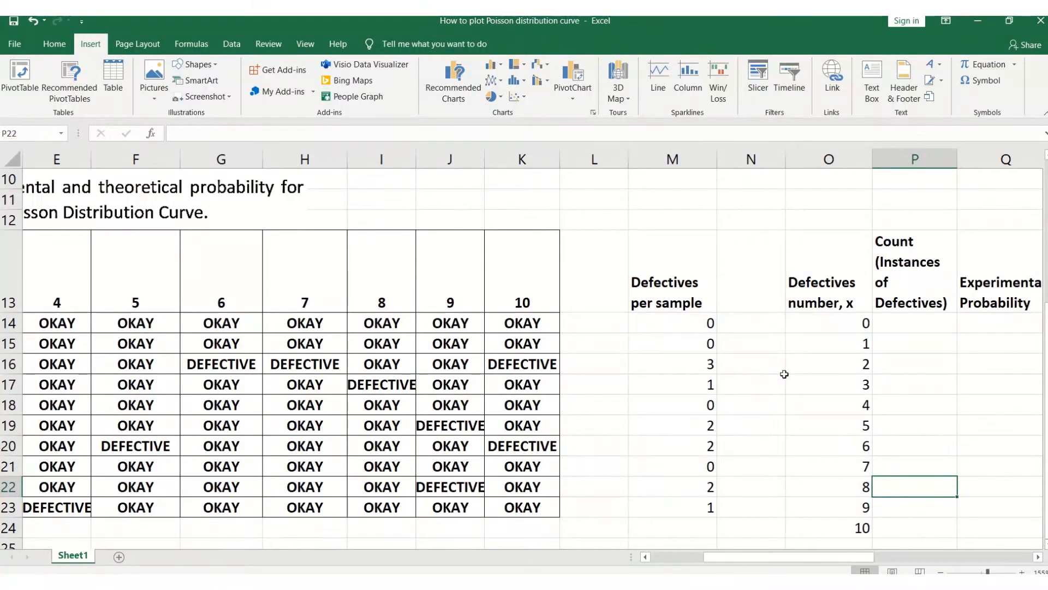
Begin a COUNTIF formula in cell P14 of the Count (Instances of Defectives) column
click(898, 325)
text(=)
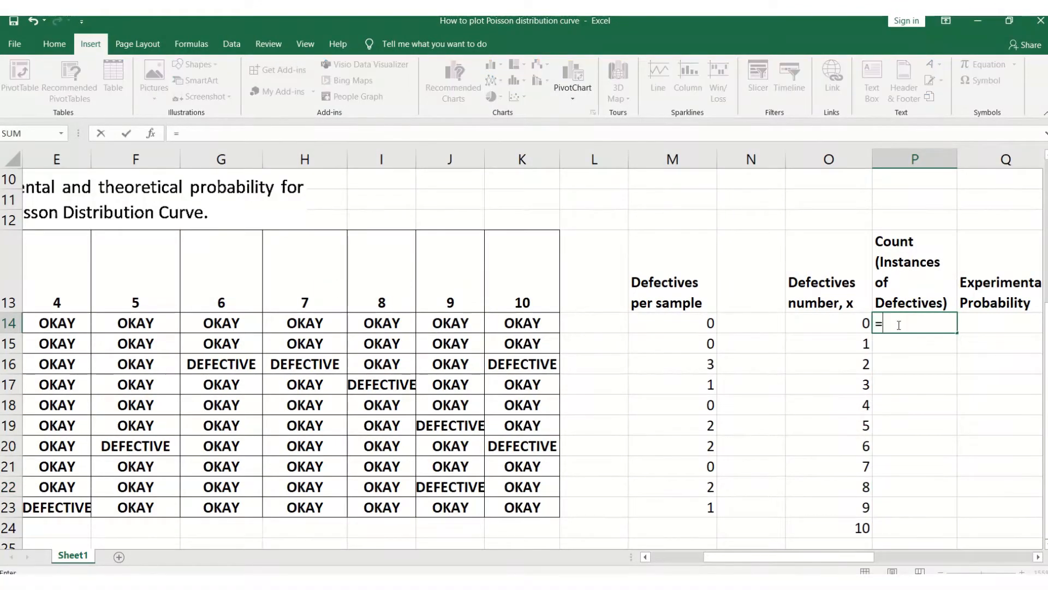
text(COU)
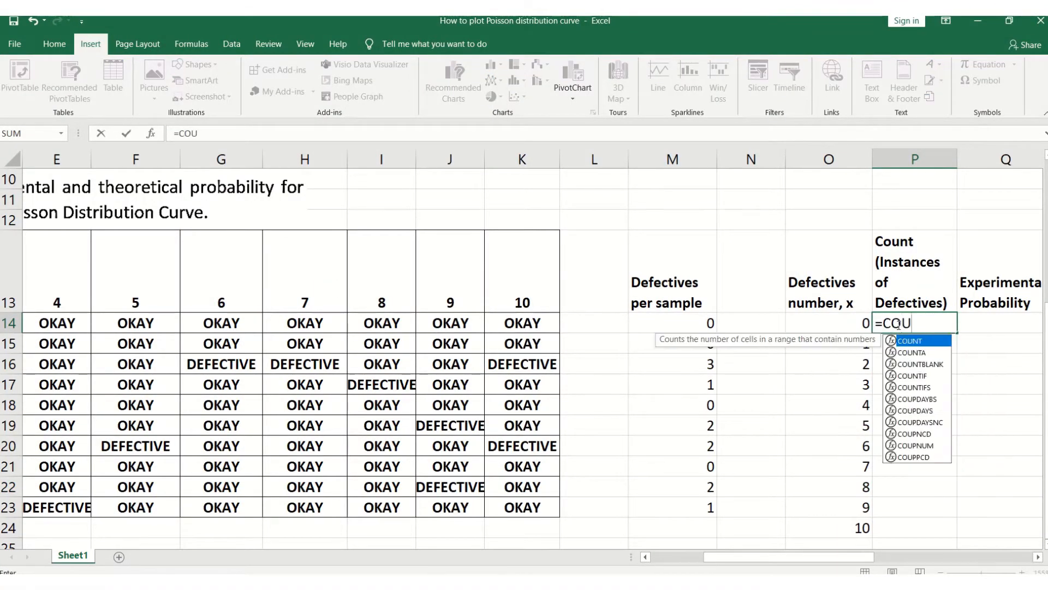
text(NTI)
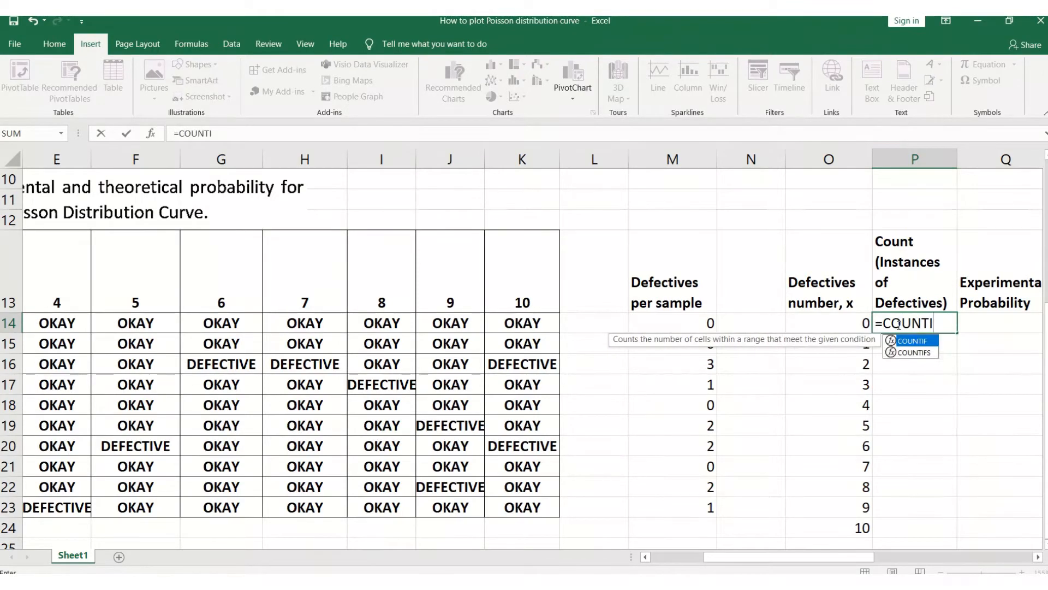
text(F()
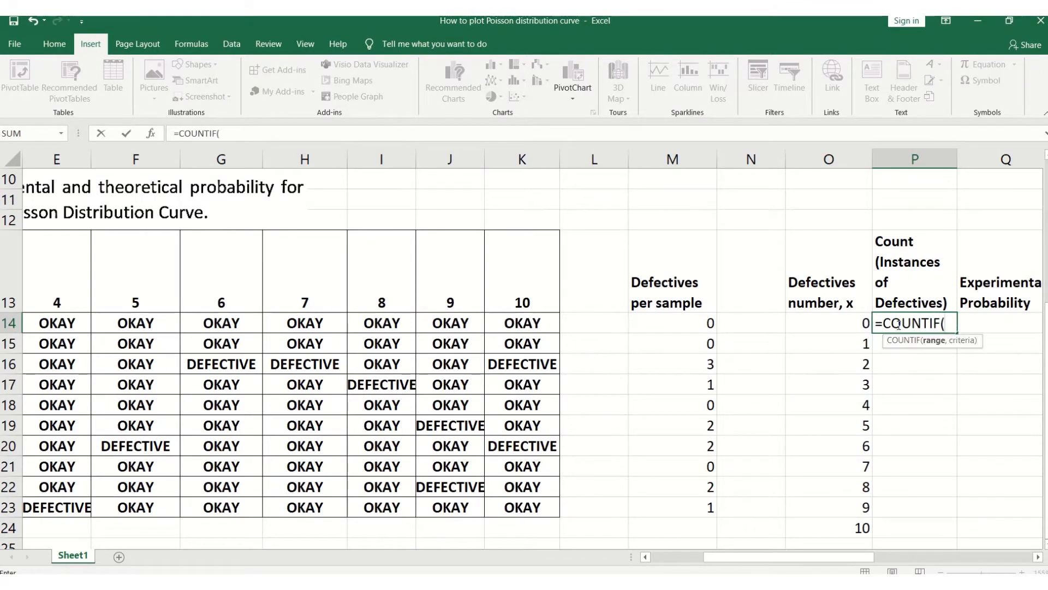
drag(860, 322, 862, 469)
key(ctrl+z)
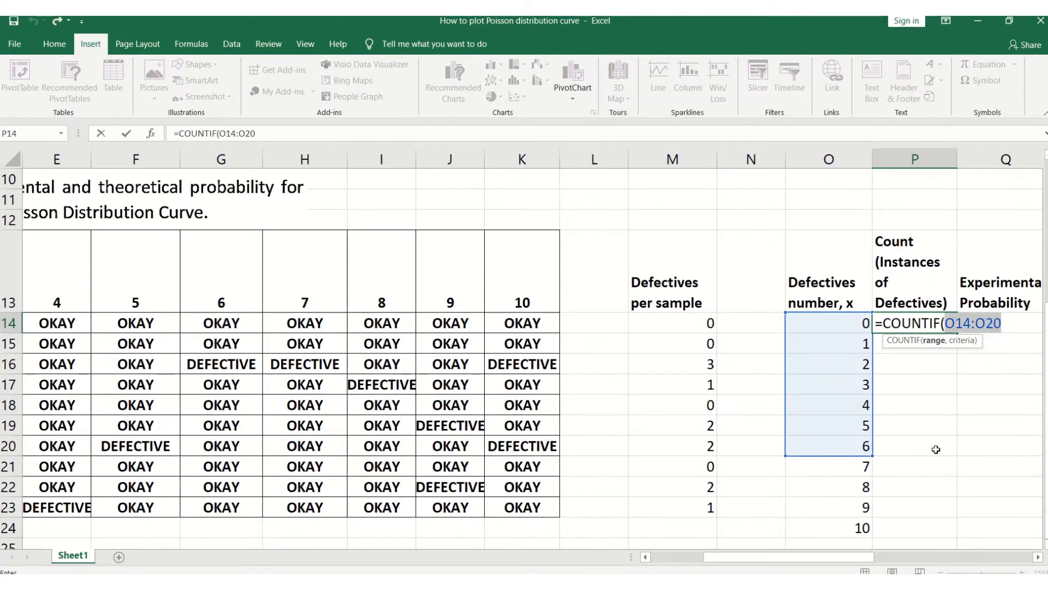
key(BackSpace)
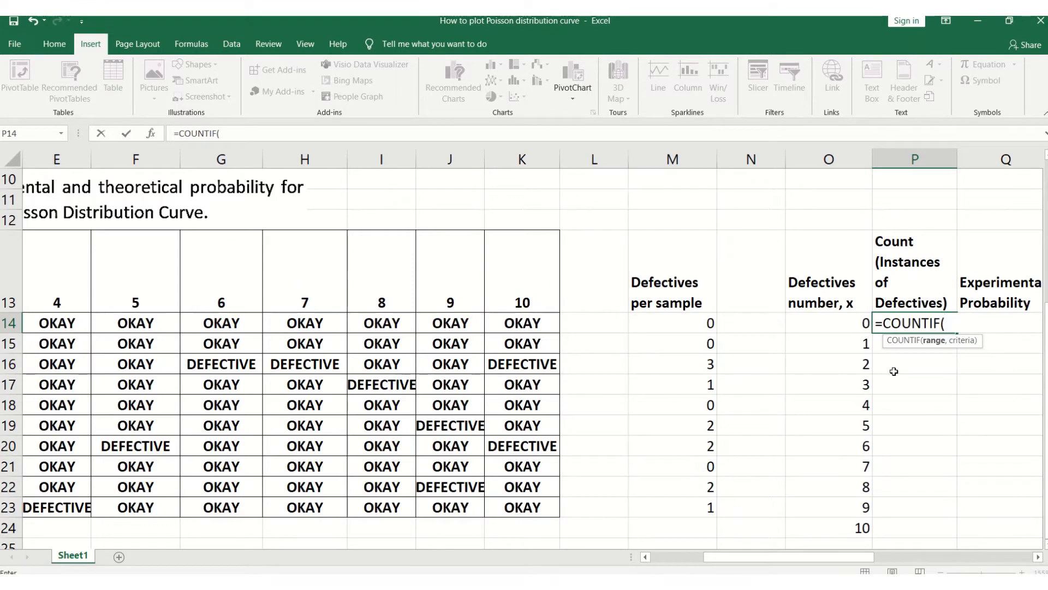
Give the COUNTIF formula in P14 the range M14:M23 and the criterion O14
drag(701, 322, 700, 505)
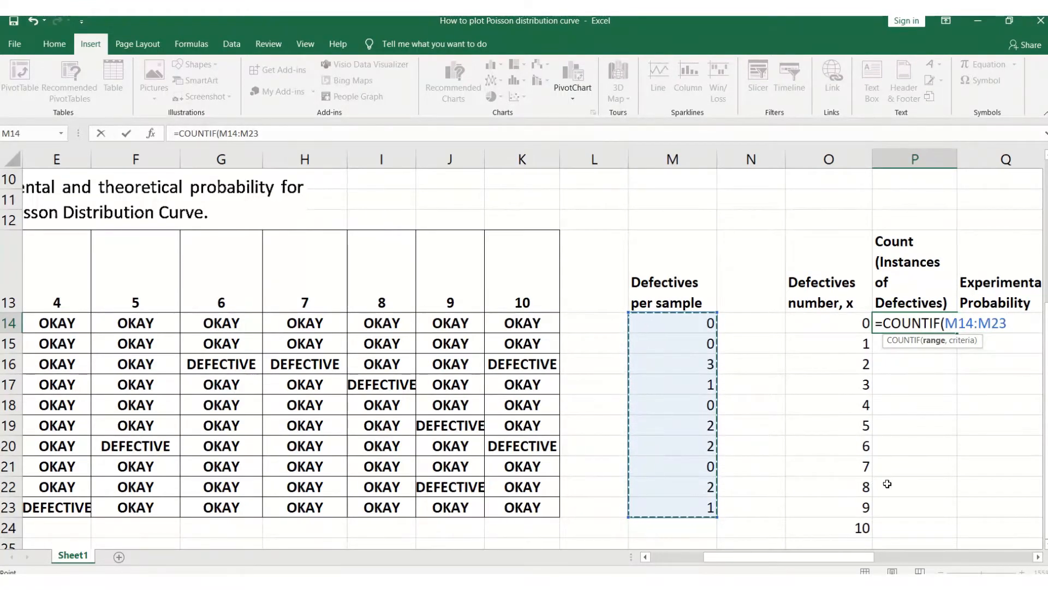
text(,)
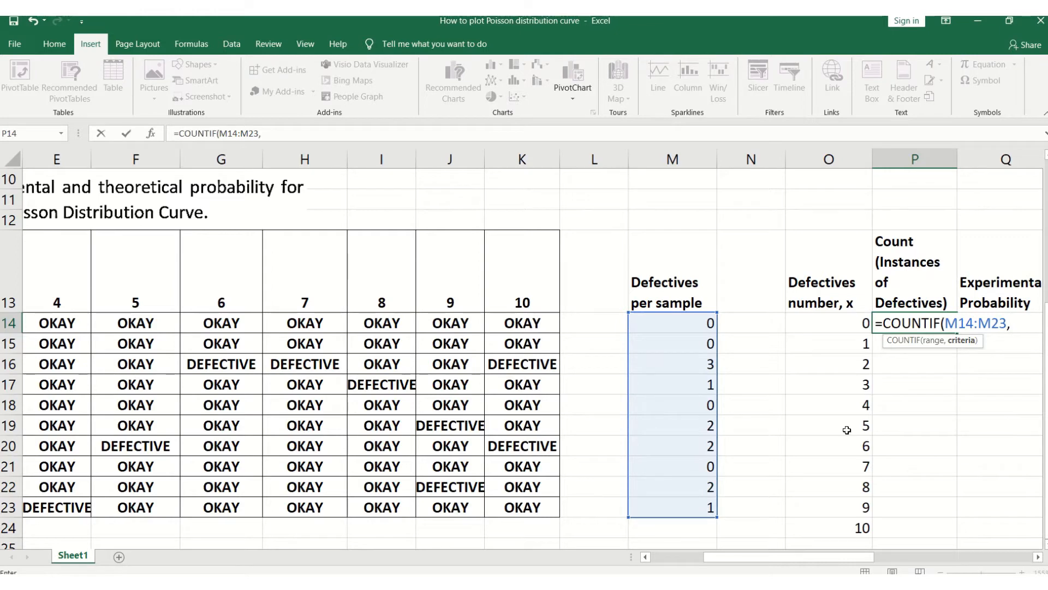
click(838, 328)
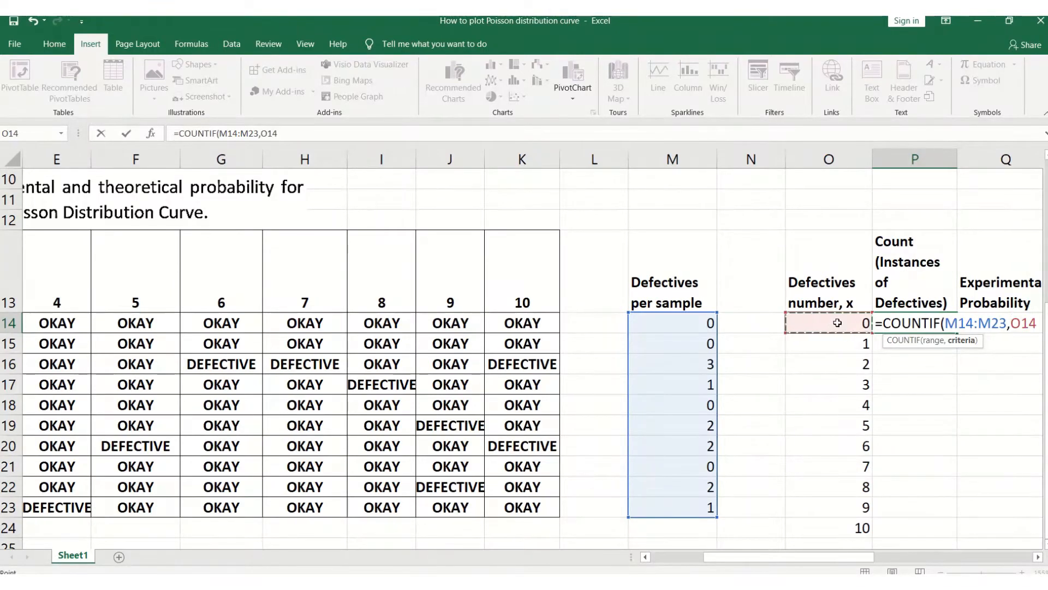
Make the counted range absolute so that P14 contains =COUNTIF($M$14:$M$23,O14), and commit the formula
click(947, 323)
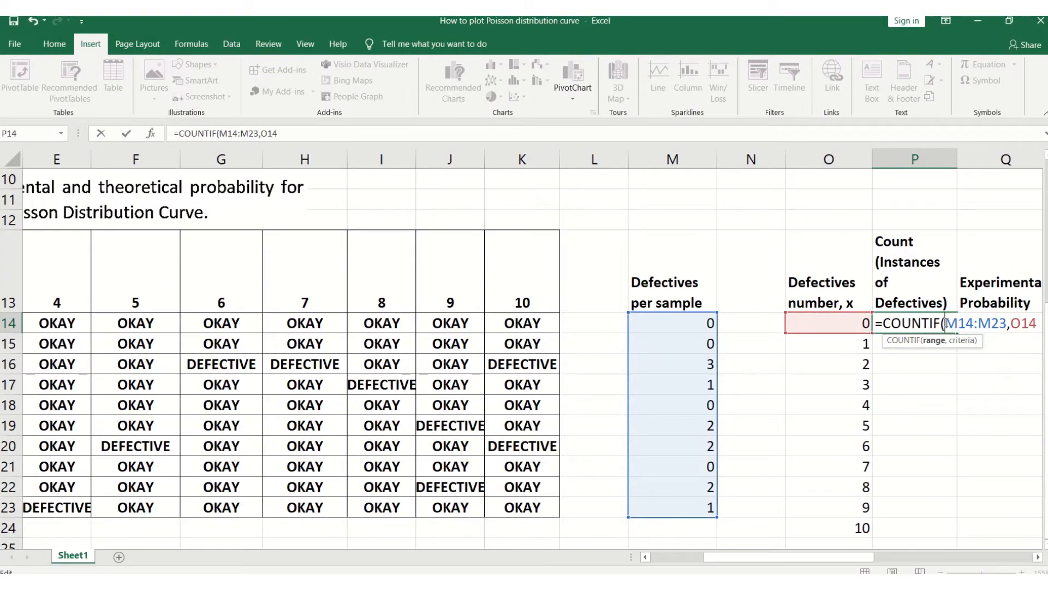
text($)
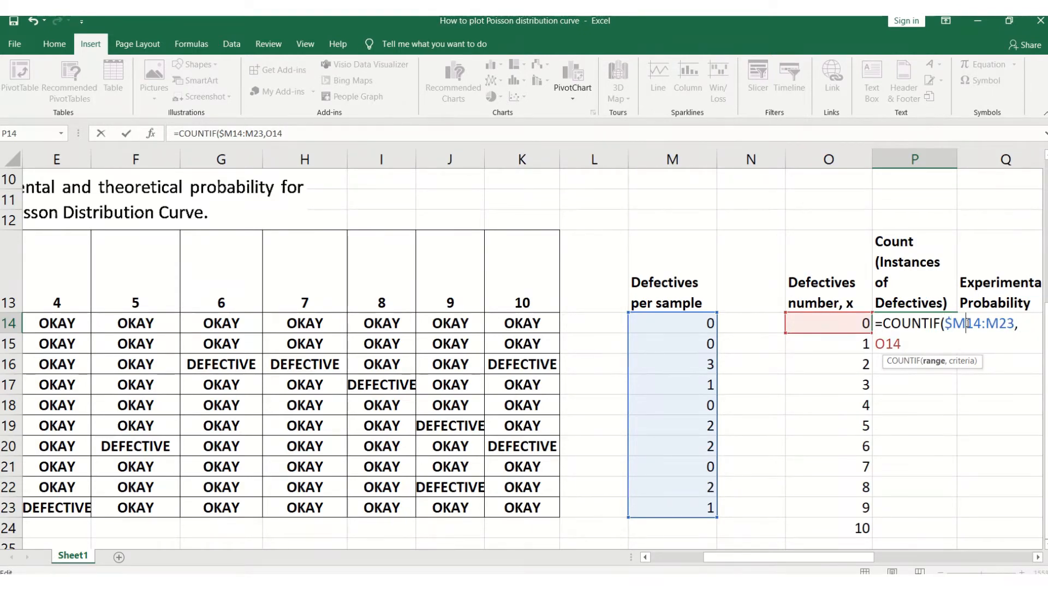
click(967, 323)
text($)
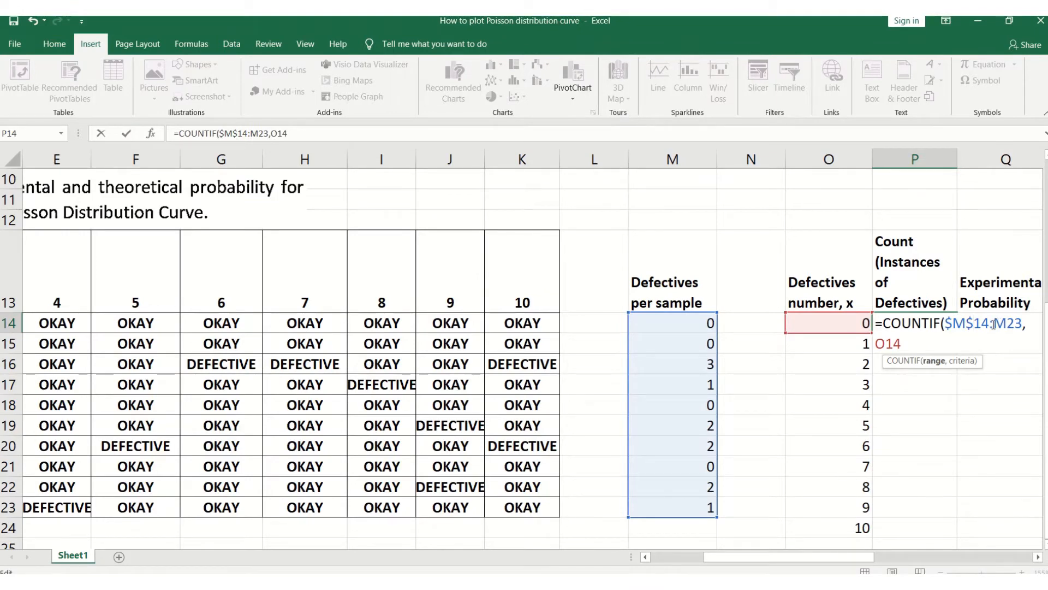
click(993, 323)
text($)
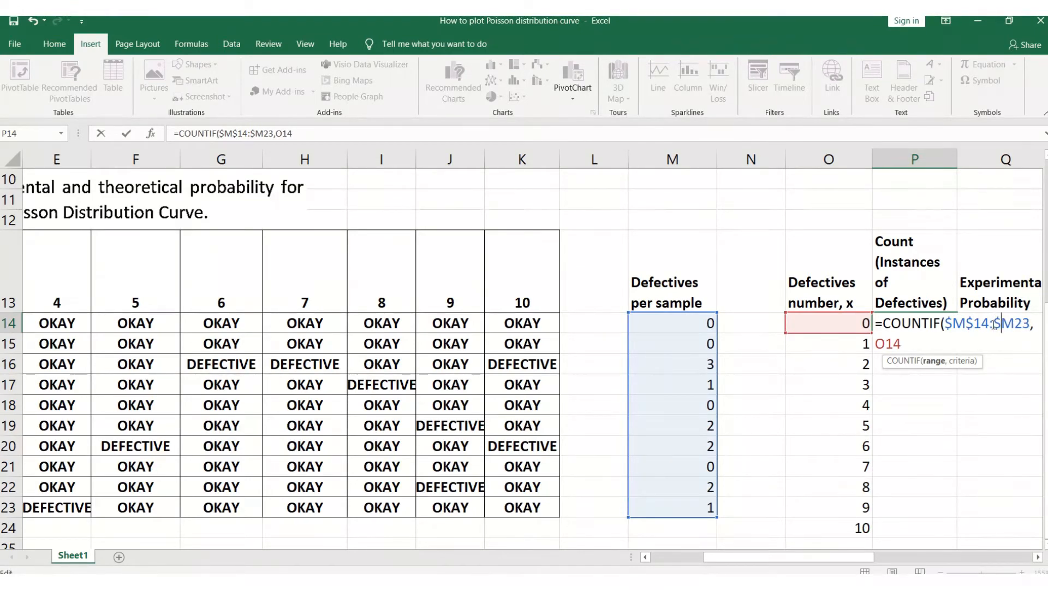
click(1016, 324)
text($)
click(919, 343)
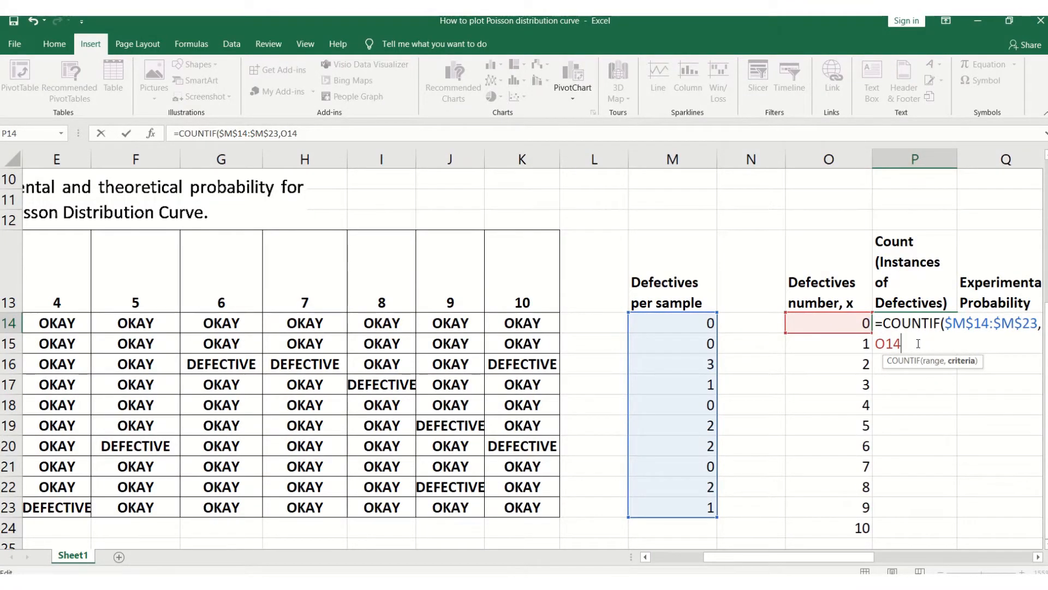
text())
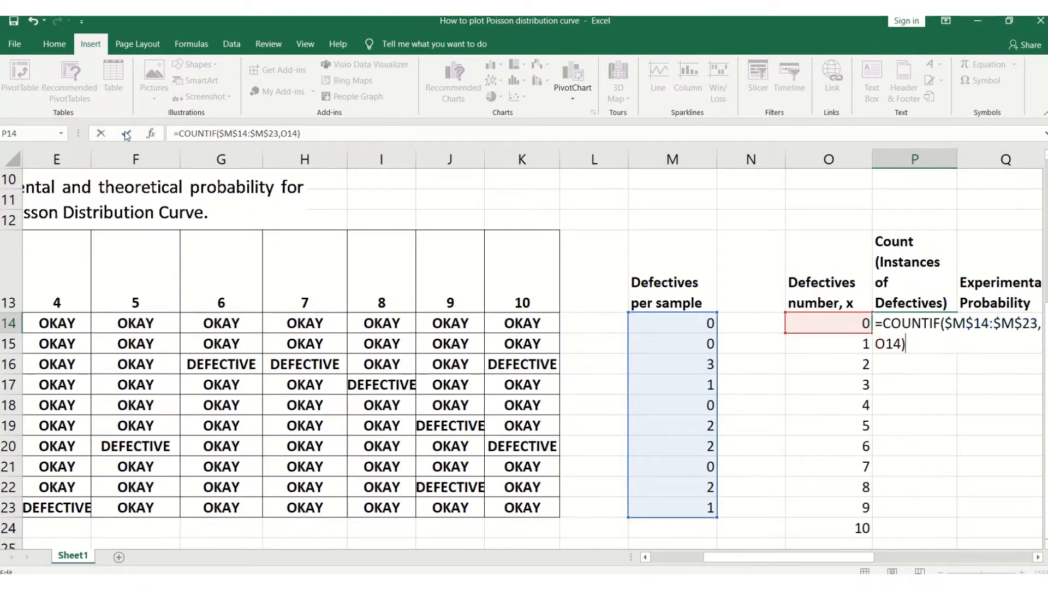
key(ctrl+Return)
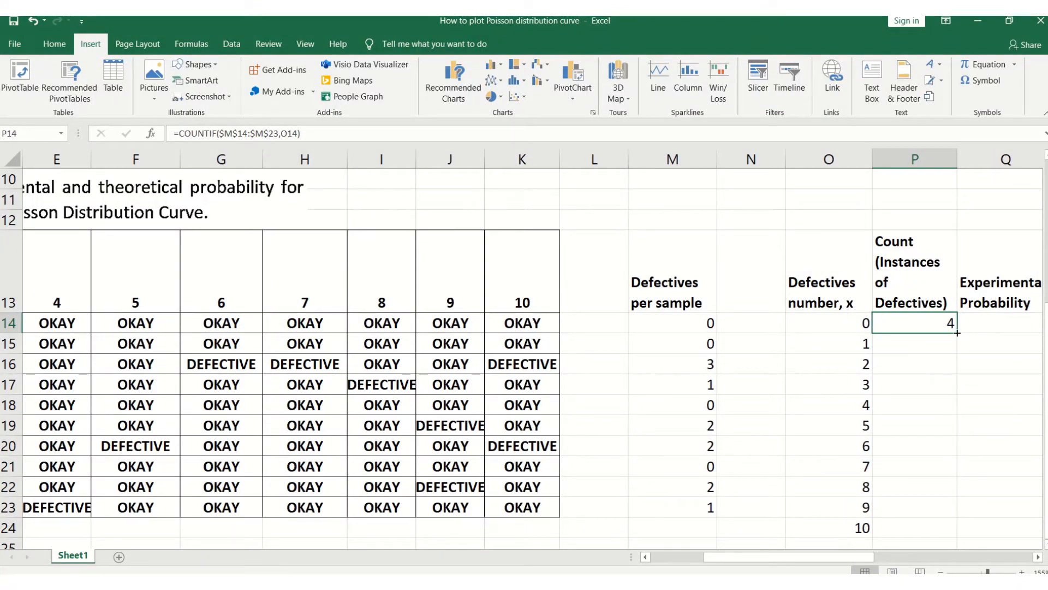
Fill the COUNTIF formula from P14 down to P24 and check the counts against the Defectives number, x column
drag(957, 332, 961, 533)
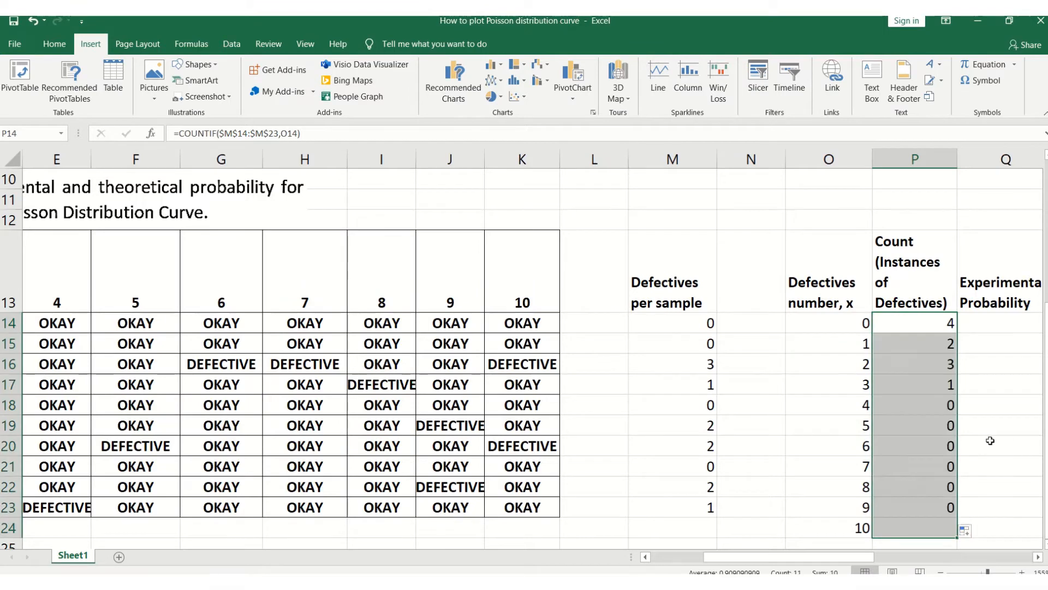
click(948, 343)
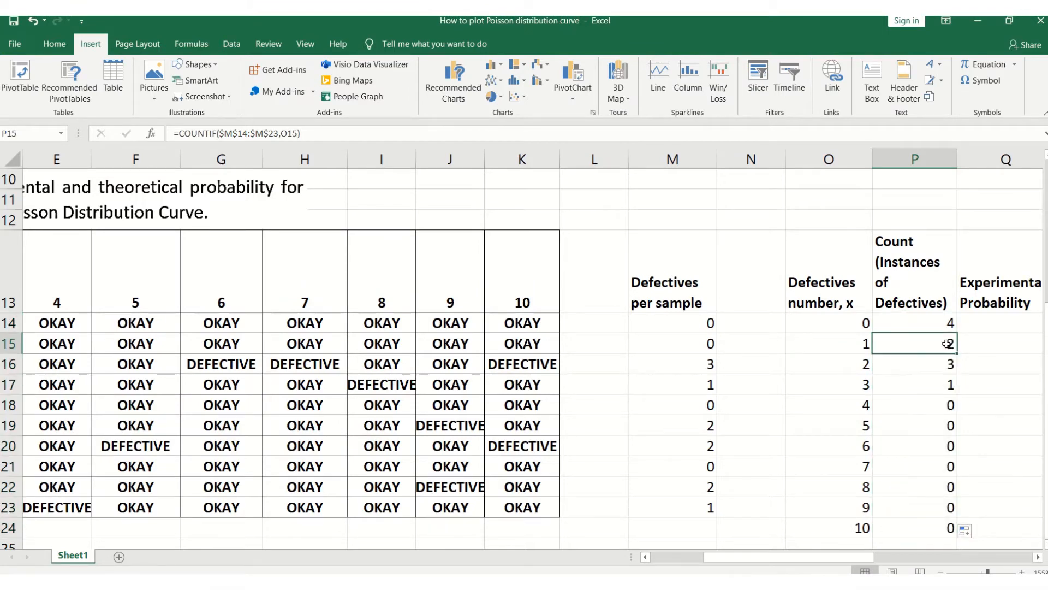
click(853, 345)
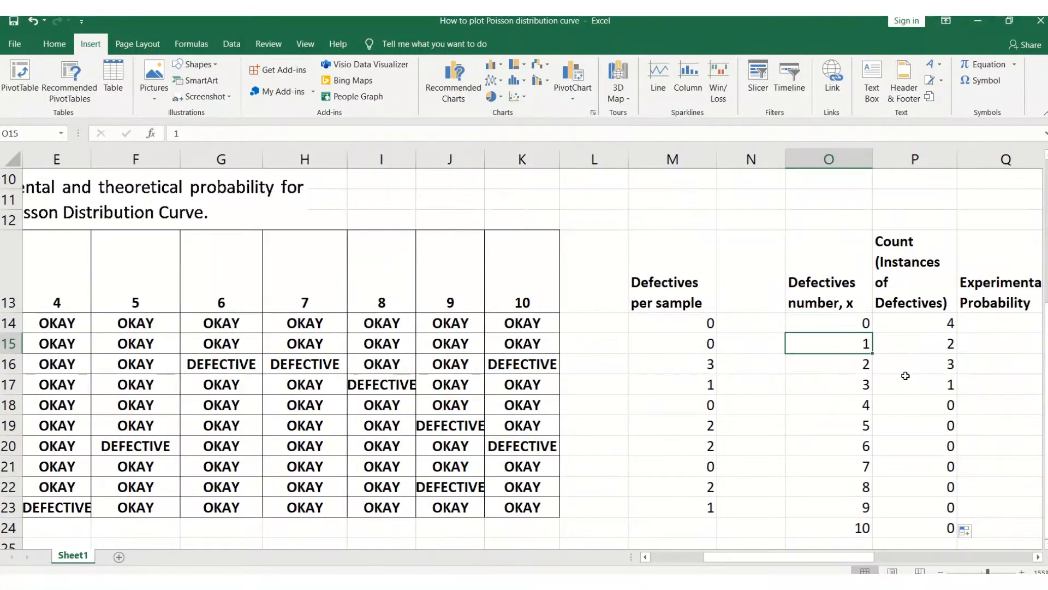
click(928, 372)
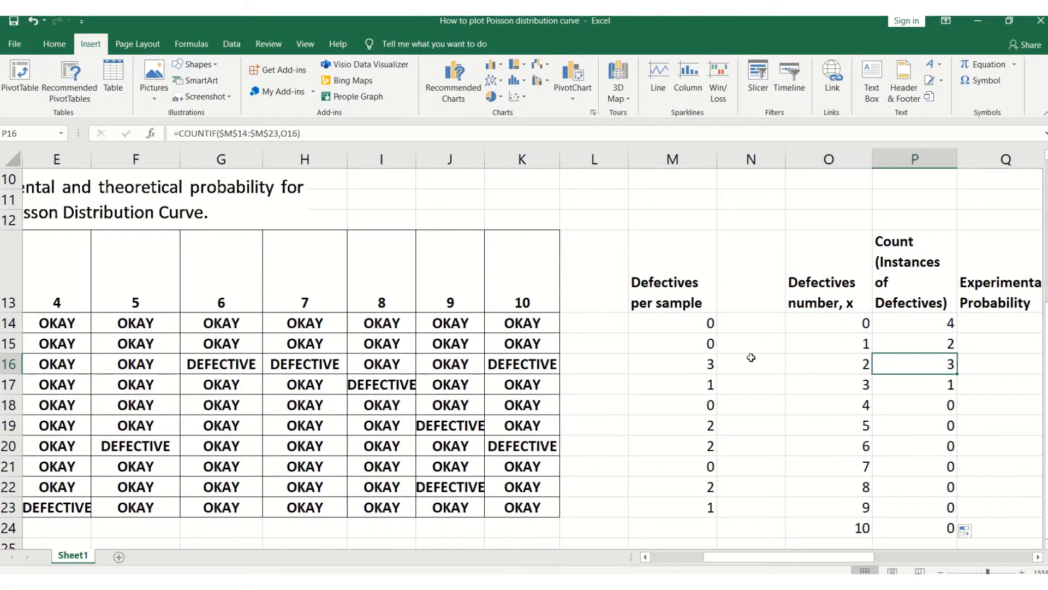
click(966, 389)
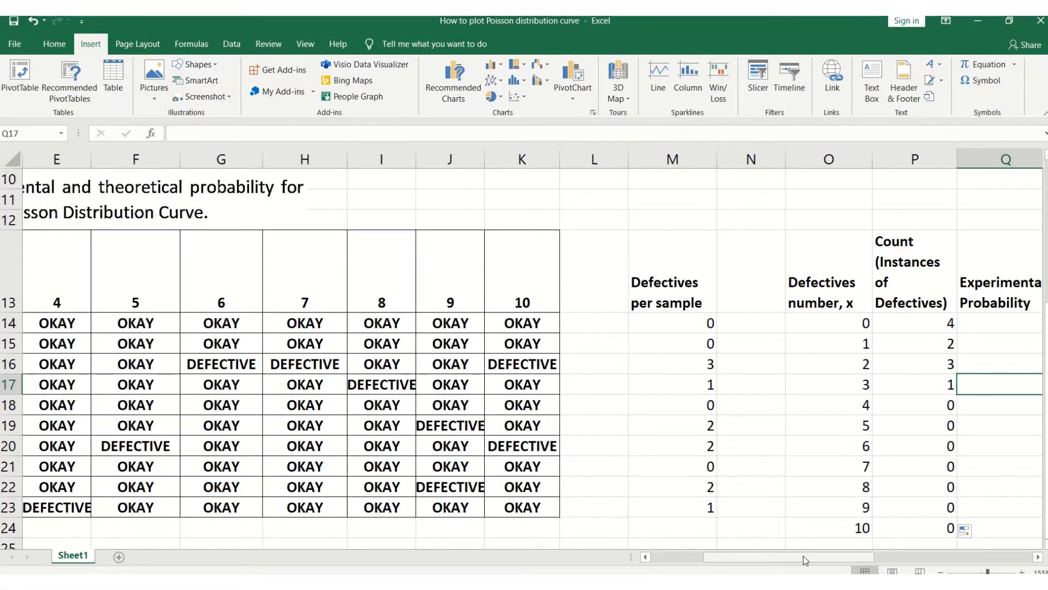
Select Q14, the first cell under Experimental Probability
drag(805, 555, 834, 557)
click(598, 318)
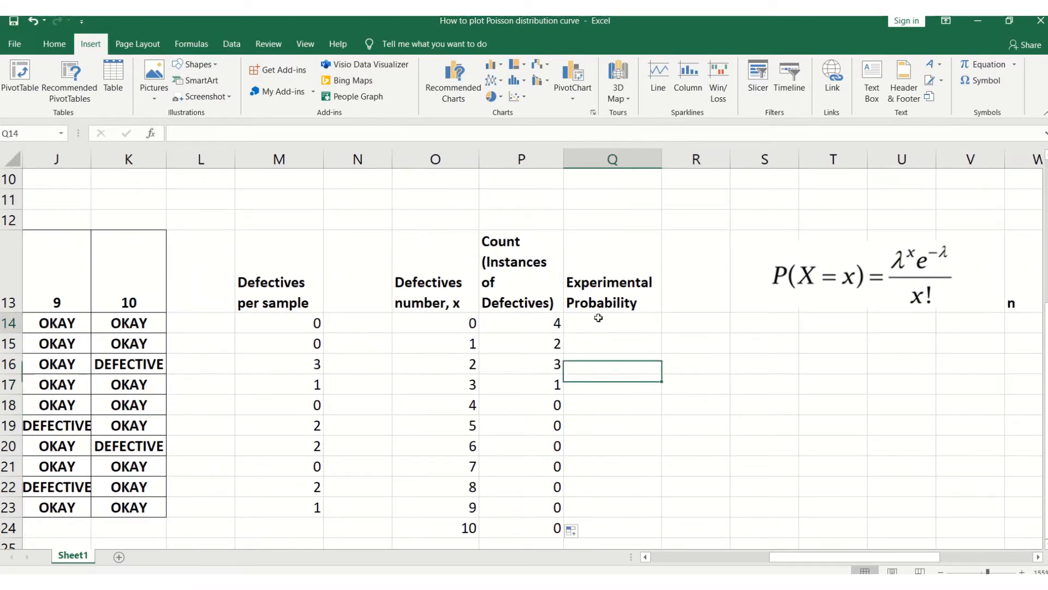
text(=)
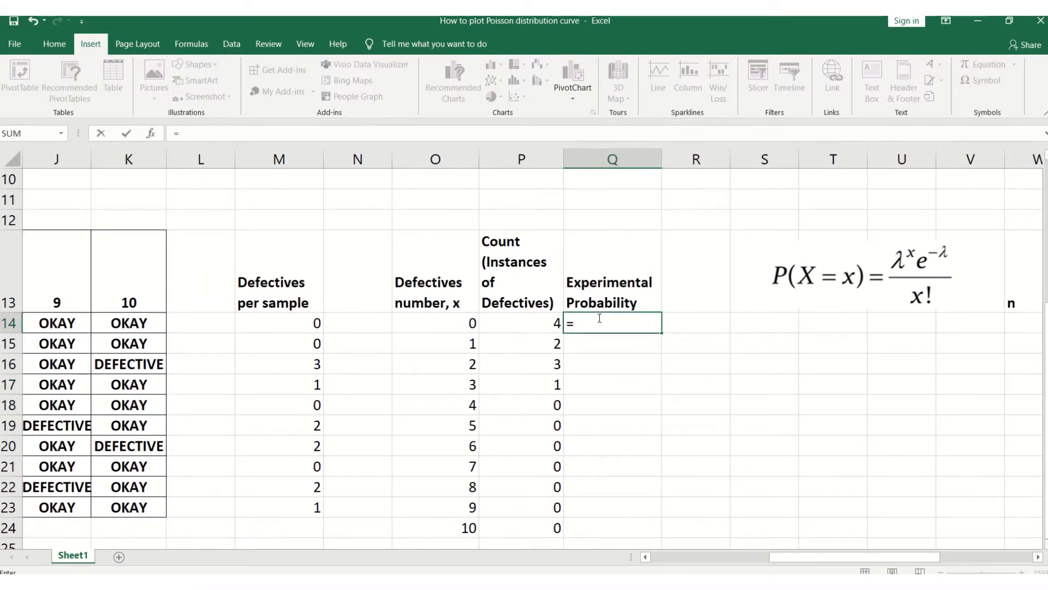
click(452, 320)
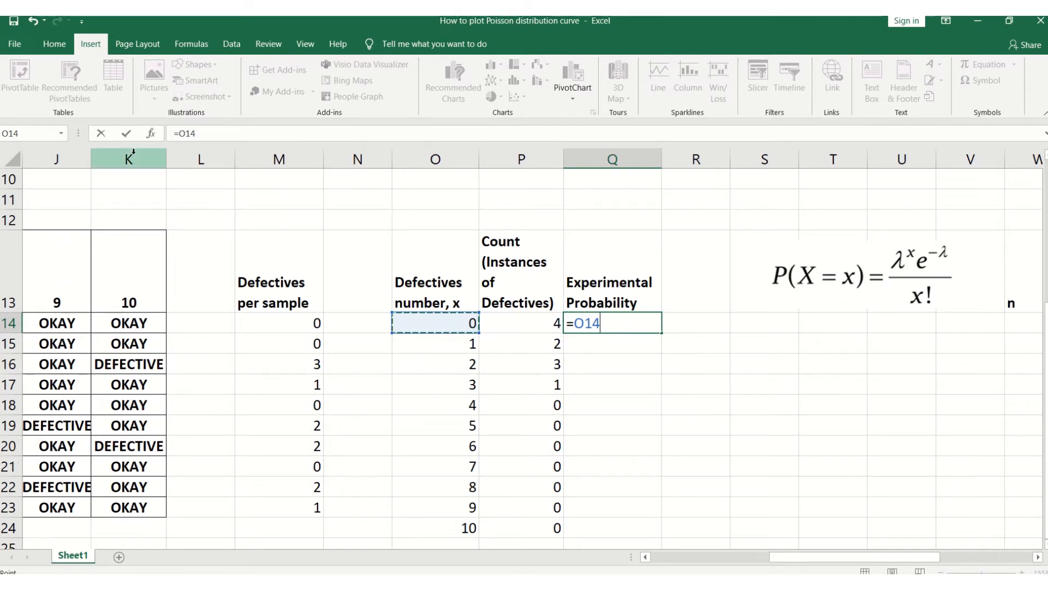
key(Escape)
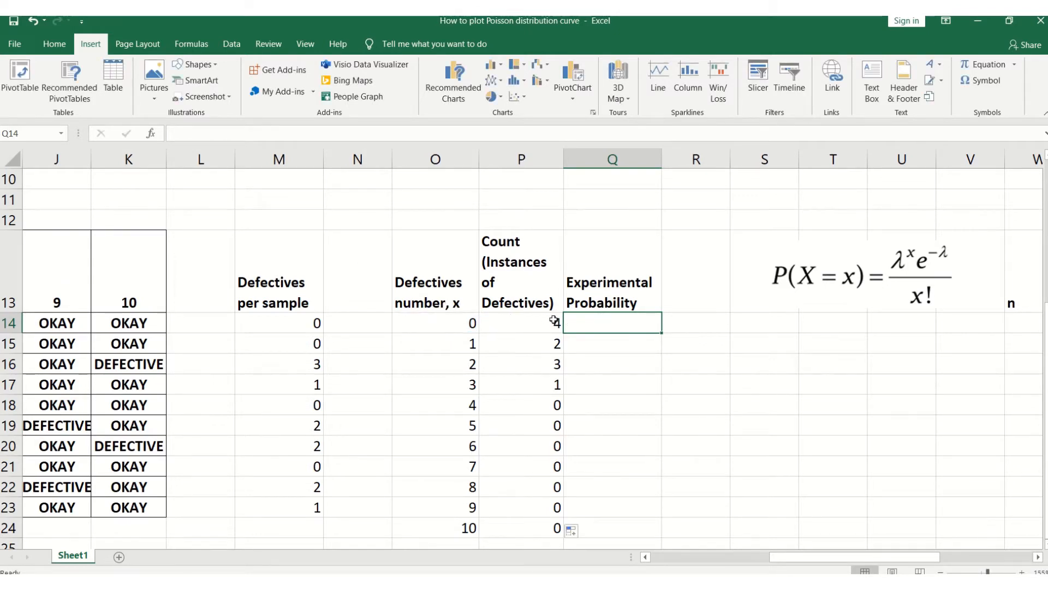
Enter the formula =P14/10 in cell Q14 to calculate the first experimental probability
text(=)
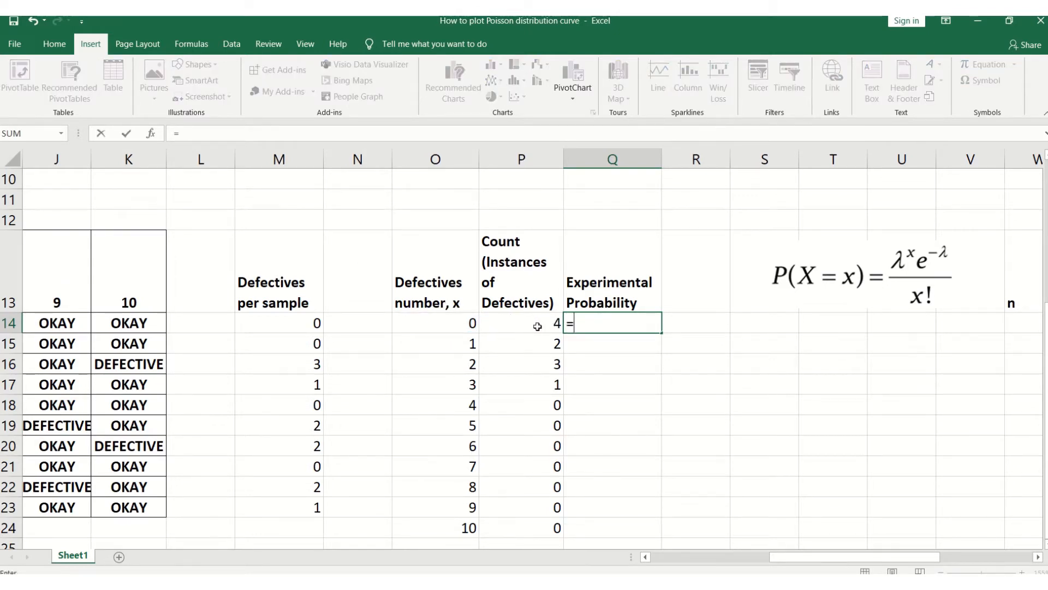
click(538, 327)
text(/)
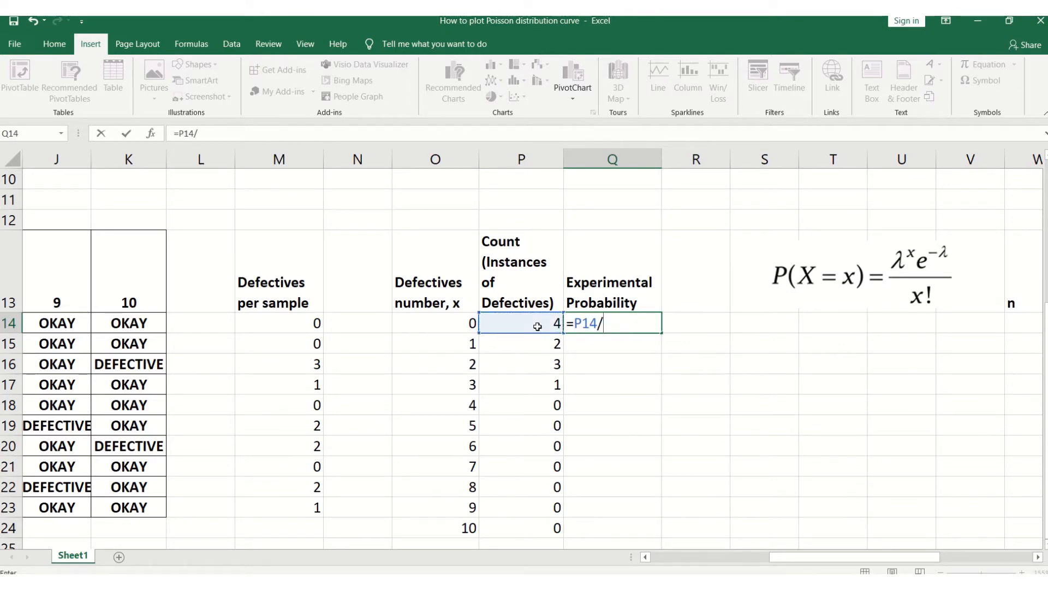
text(10)
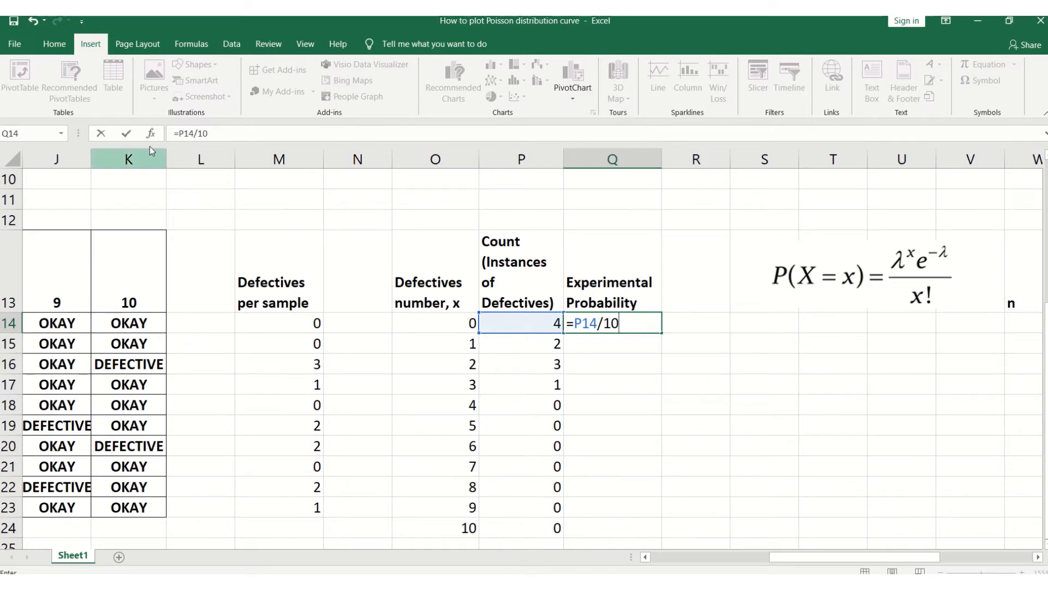
click(127, 133)
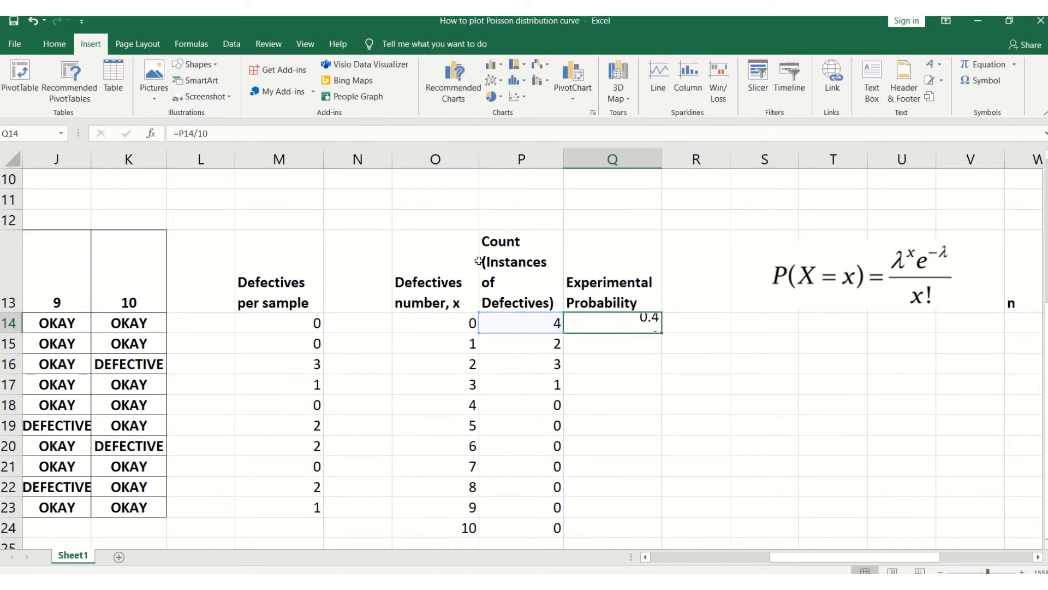
Fill the experimental probability formula from Q14 down to Q24 and check the formulas in Q15 to Q17
drag(663, 331, 661, 537)
click(648, 343)
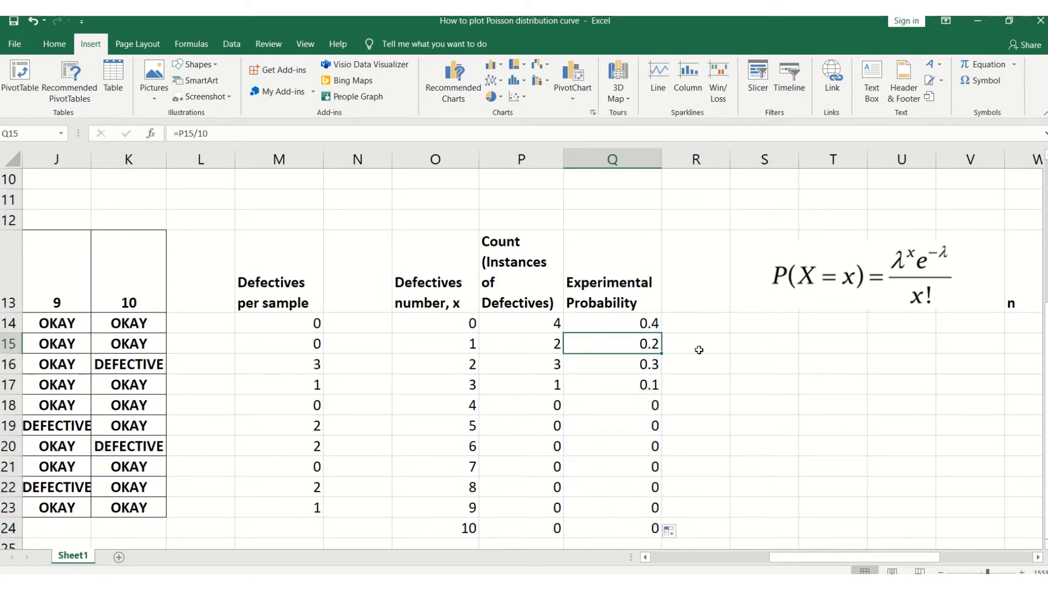
click(635, 364)
click(637, 381)
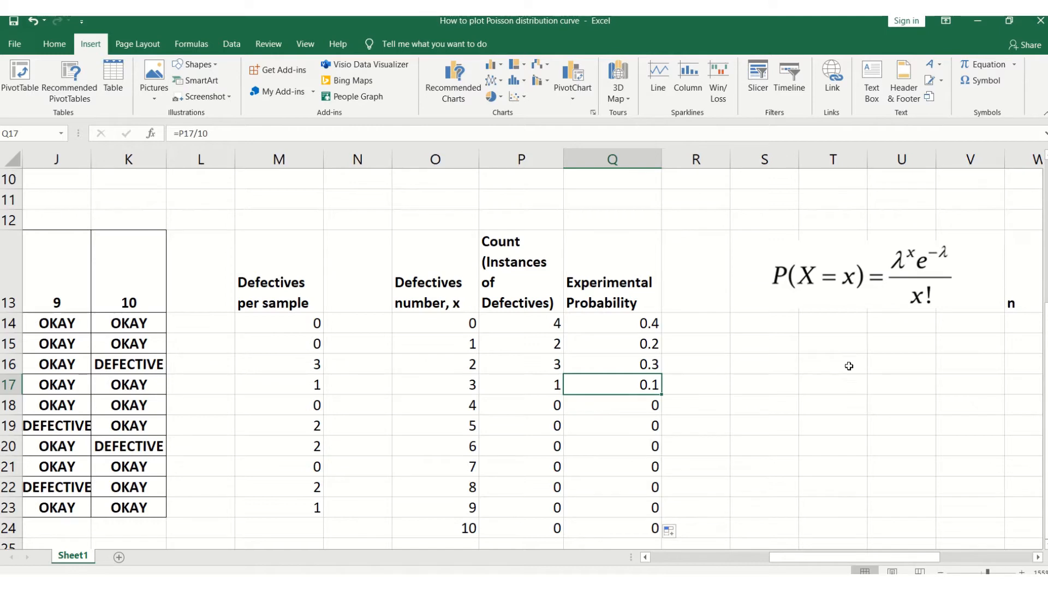
click(844, 359)
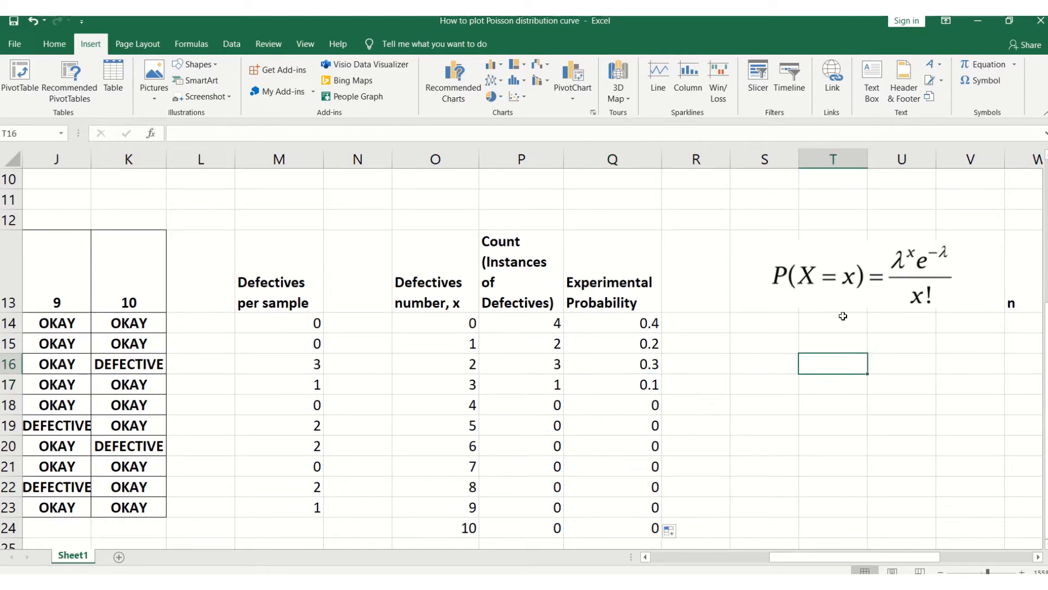
click(881, 329)
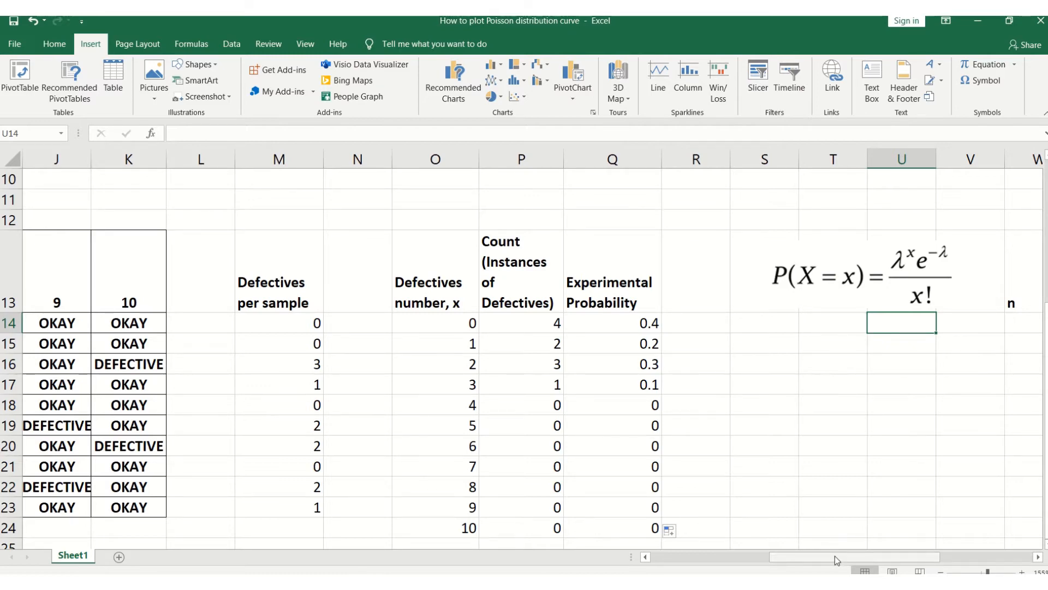
Enter 10 in cell X13 as the value of n
drag(835, 556, 863, 556)
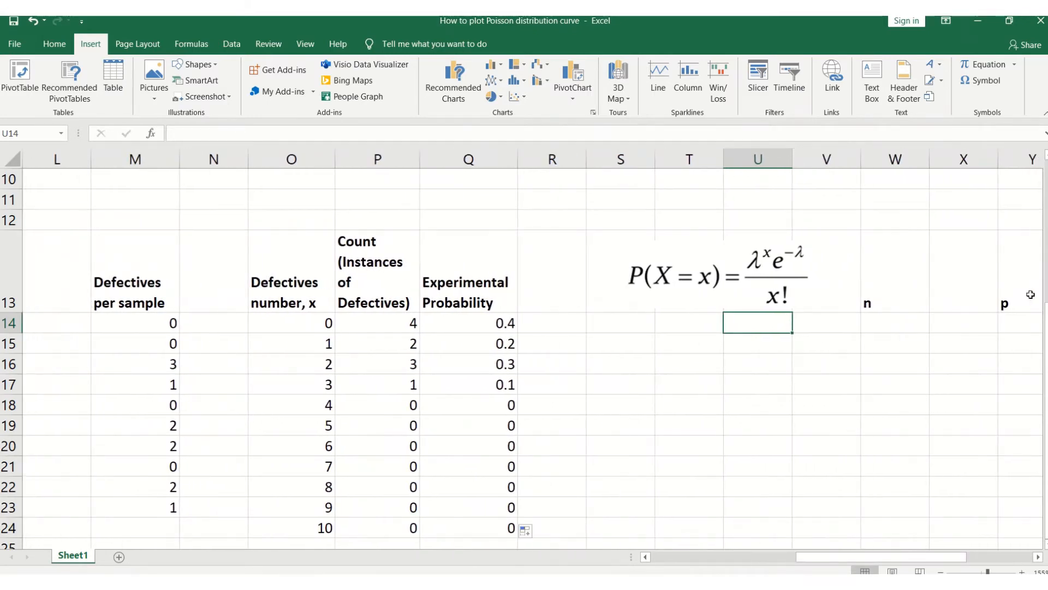
click(951, 306)
text(10)
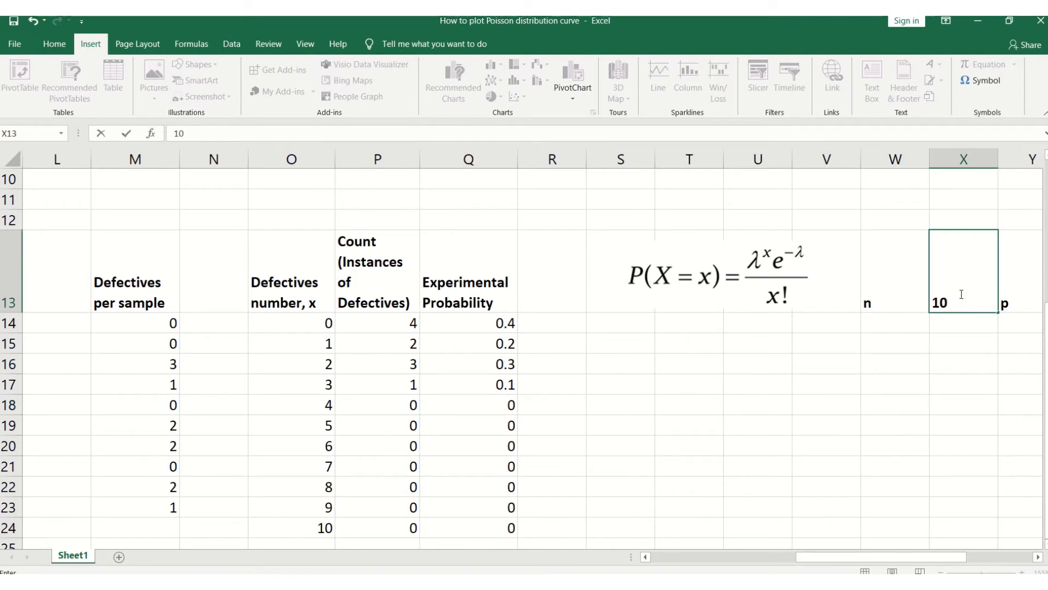
drag(839, 555, 867, 556)
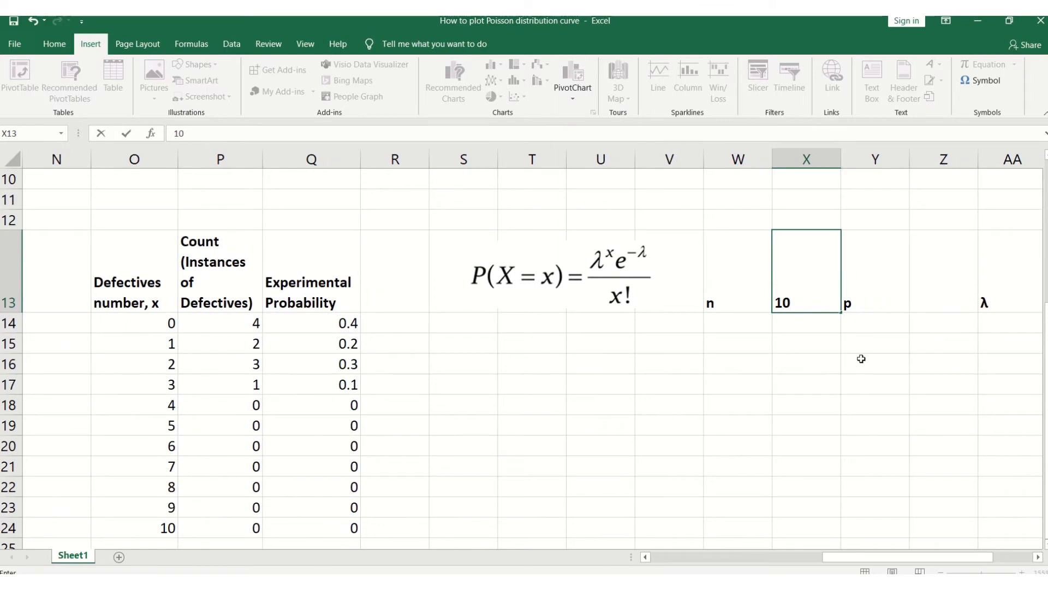
click(870, 304)
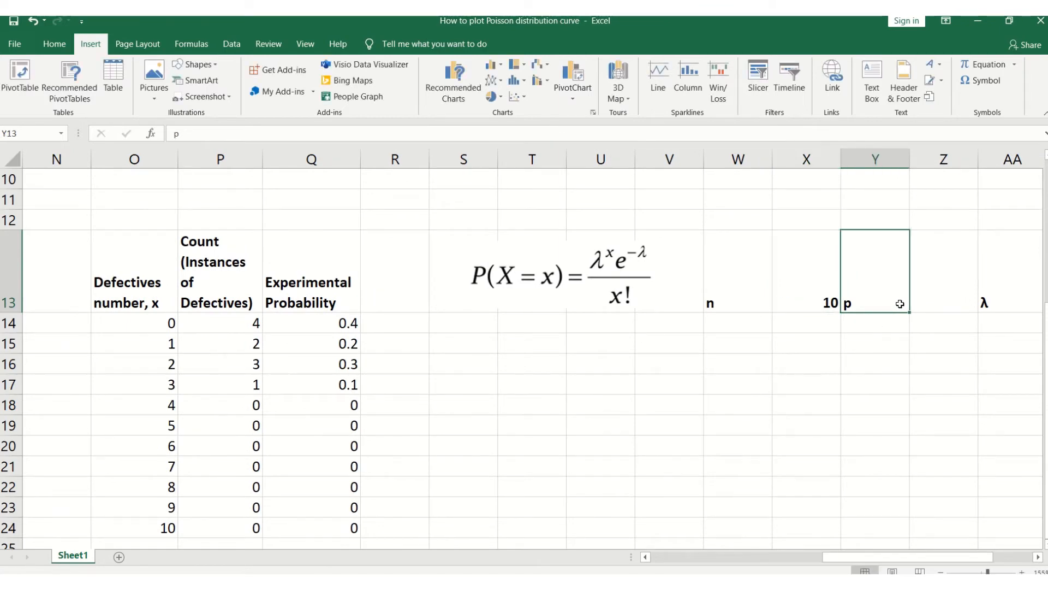
Enter the formula =20/300 in cell Z13 to calculate the probability p
click(918, 306)
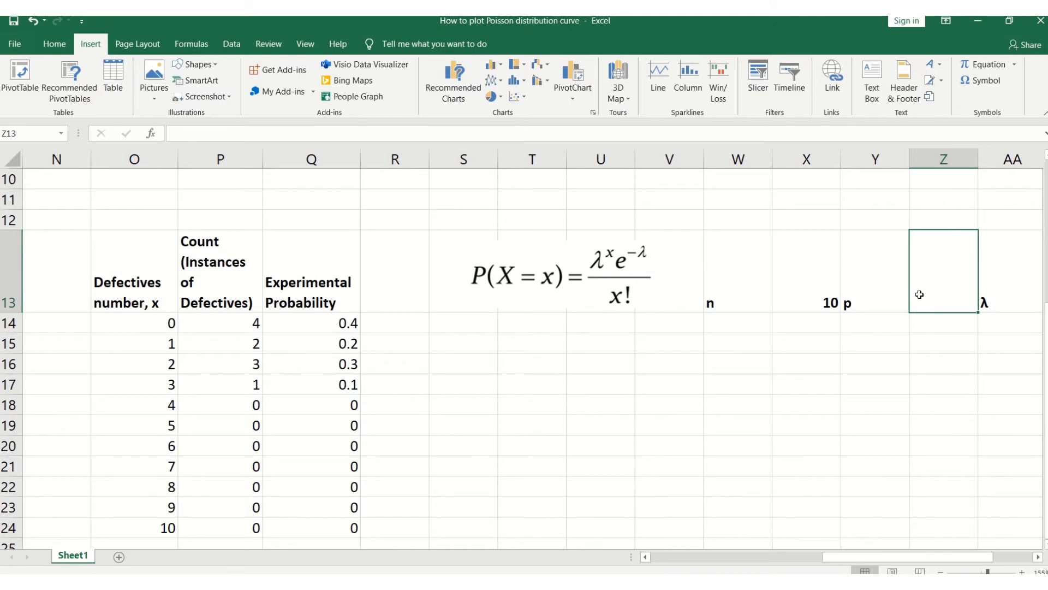
text(=)
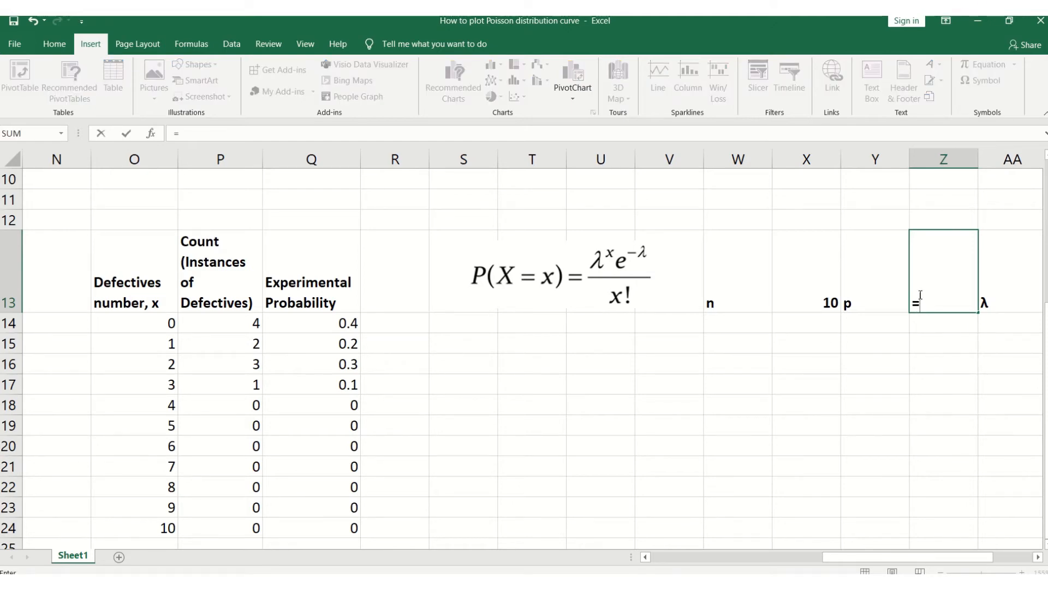
text(20/2)
text(00)
key(BackSpace)
key(BackSpace)
key(BackSpace)
text(300)
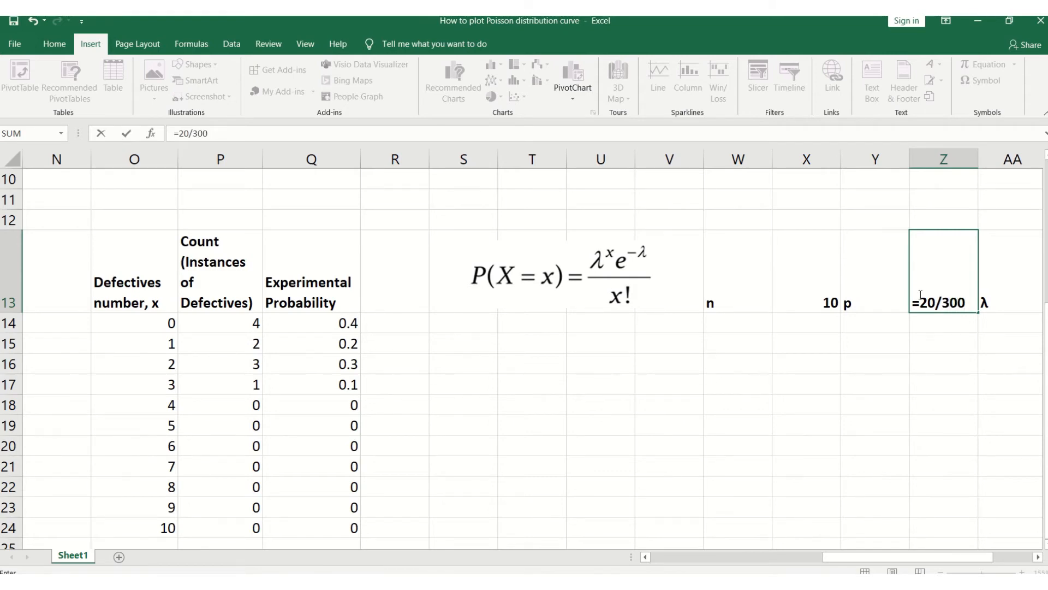
key(Return)
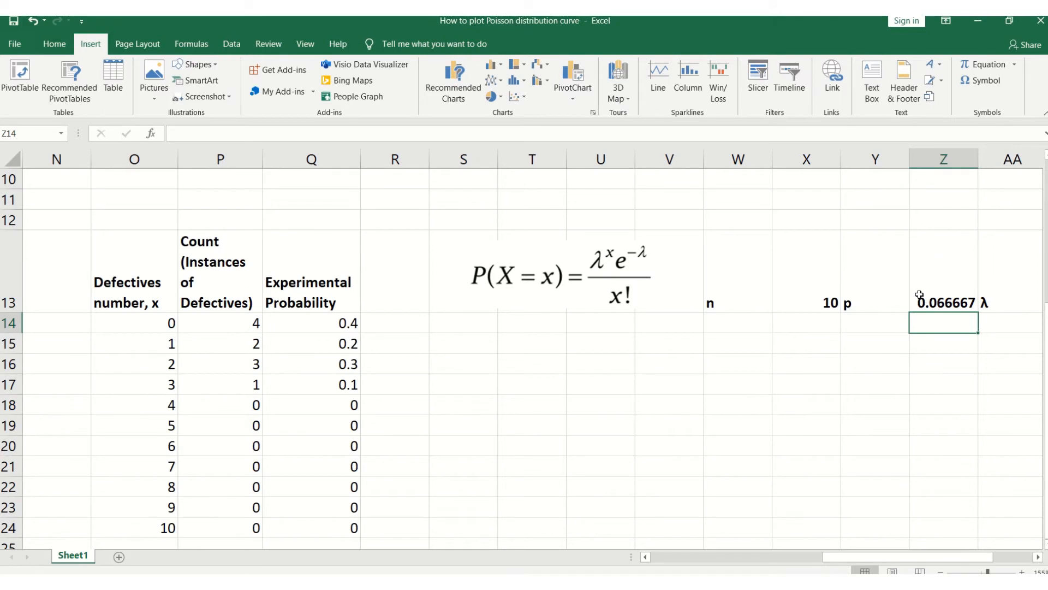
Try to calculate λ by entering the formula =W13*Z13 in cell AA14
click(882, 328)
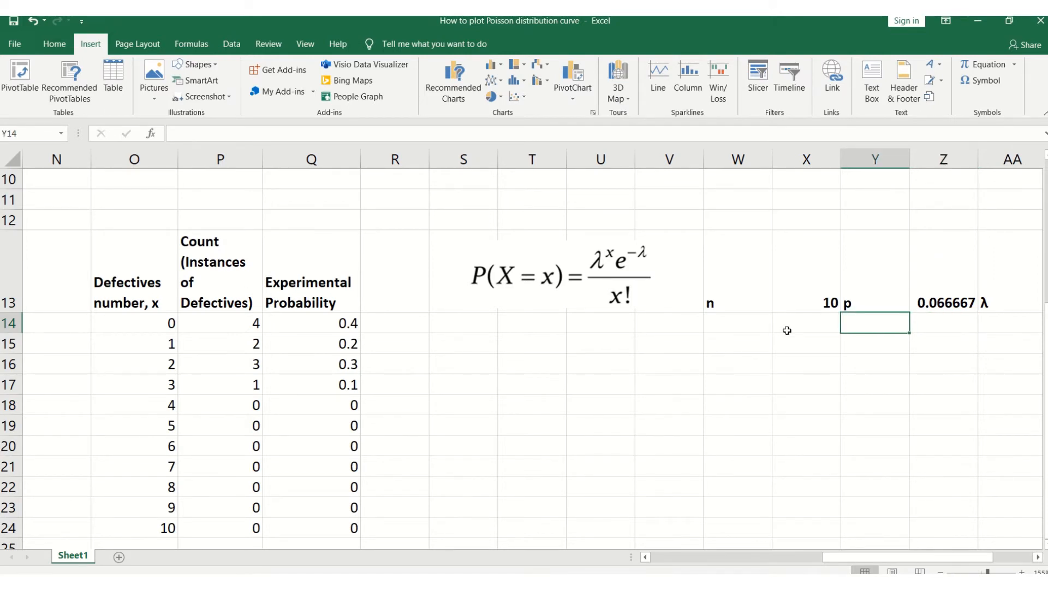
key(Right)
key(Right)
key(Right)
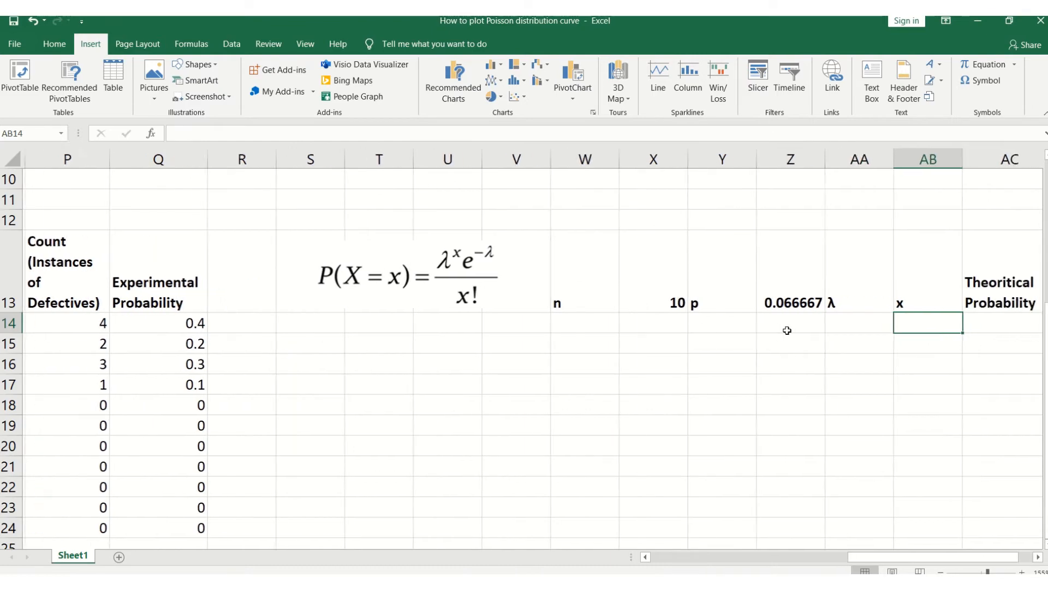
key(Down)
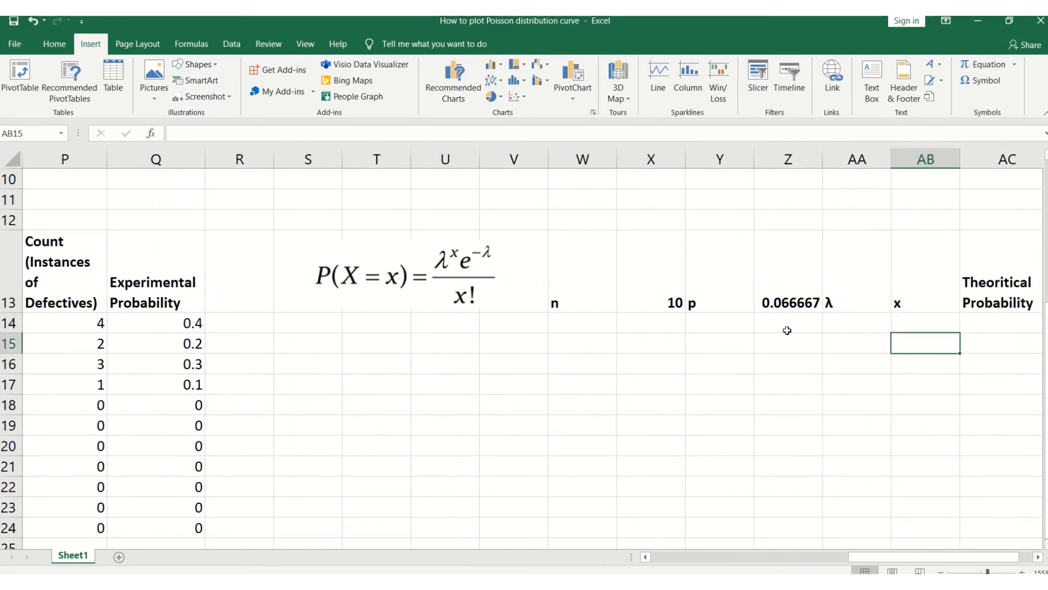
key(Up)
key(Left)
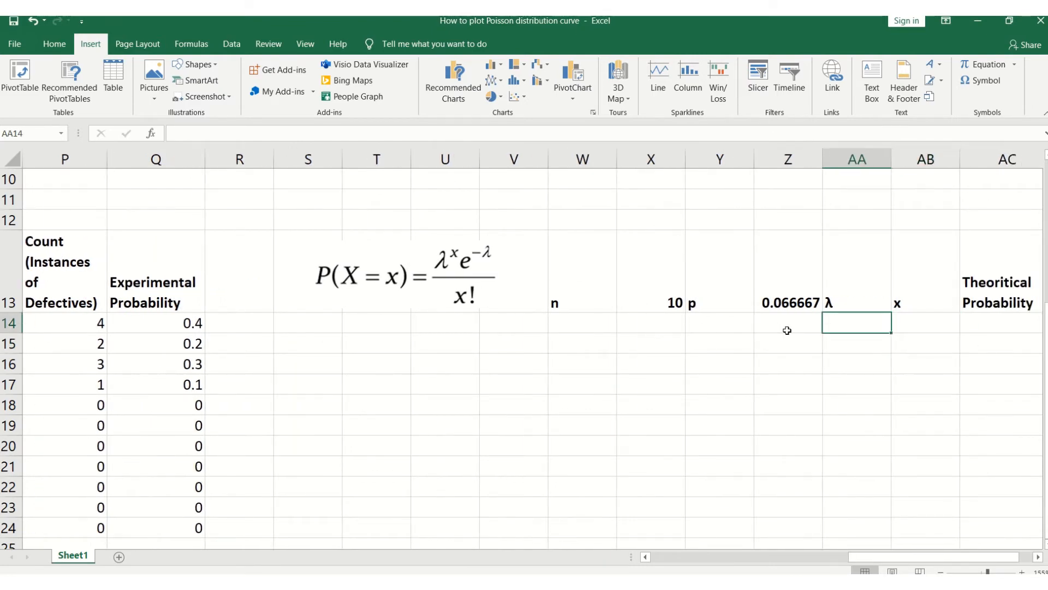
text(=)
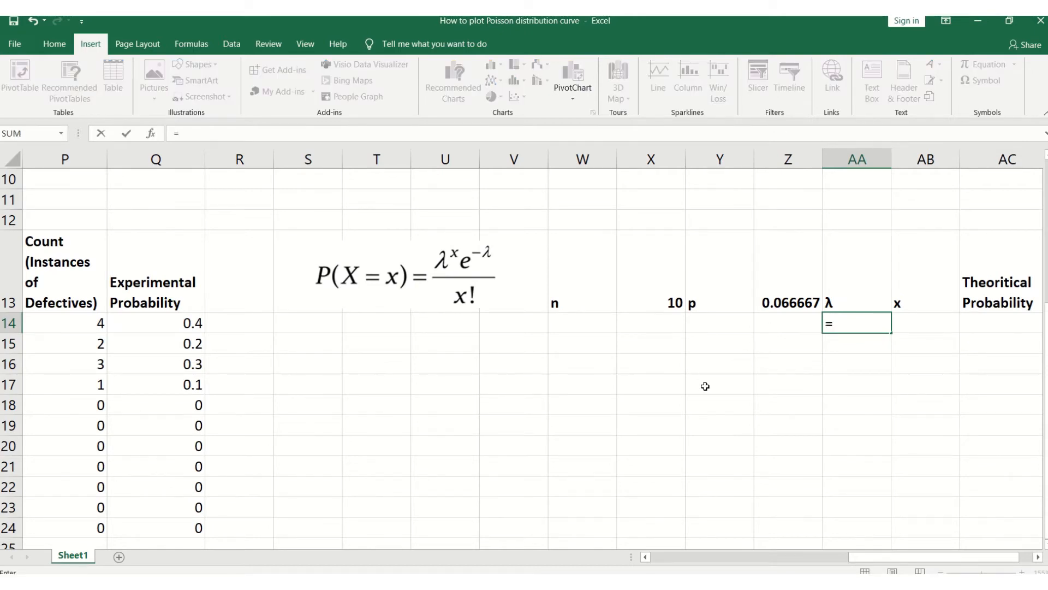
click(588, 305)
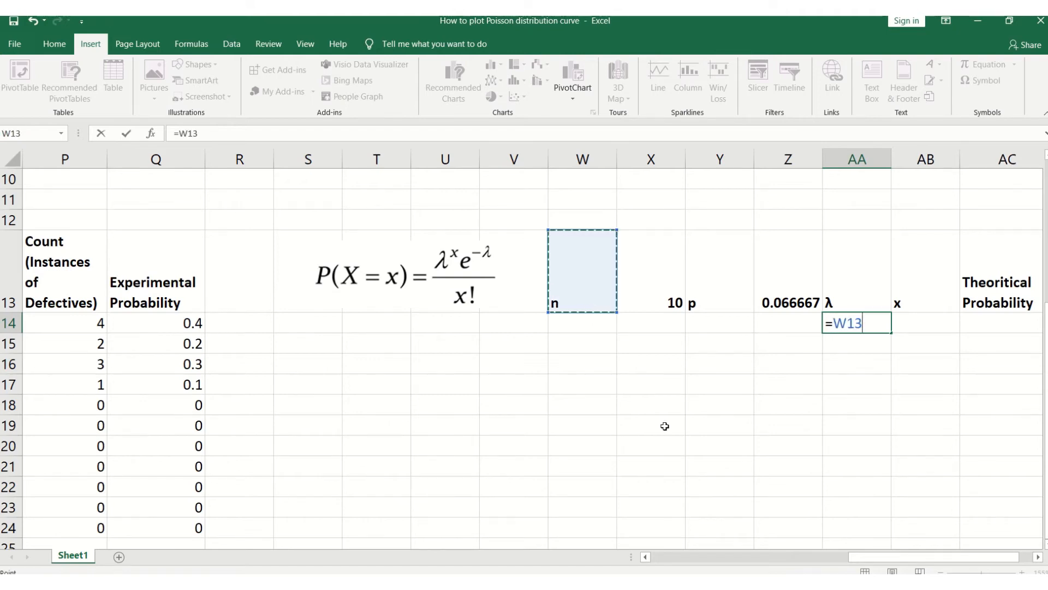
text(*)
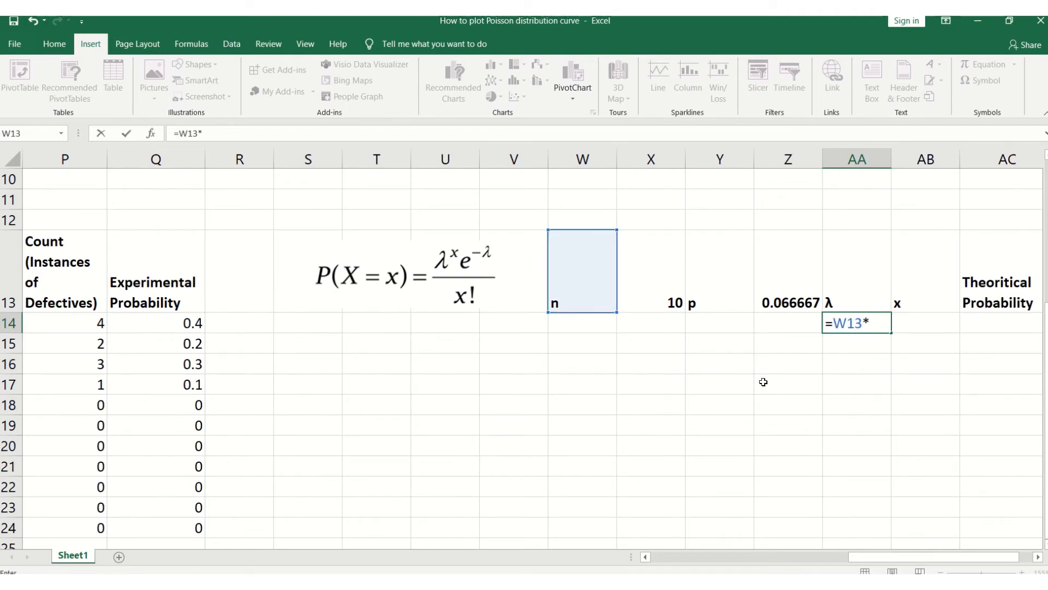
click(797, 296)
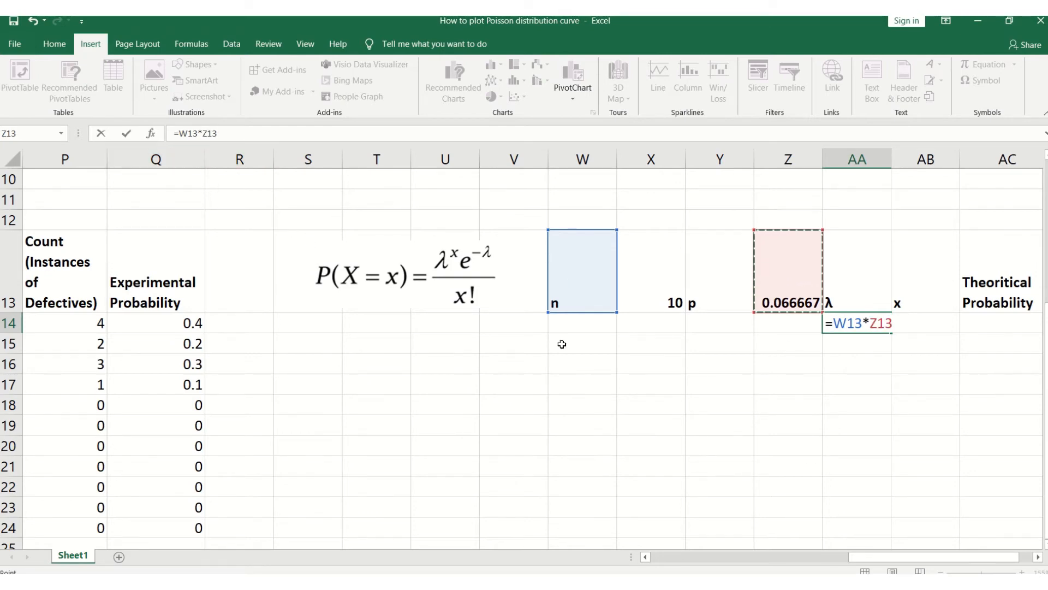
click(130, 133)
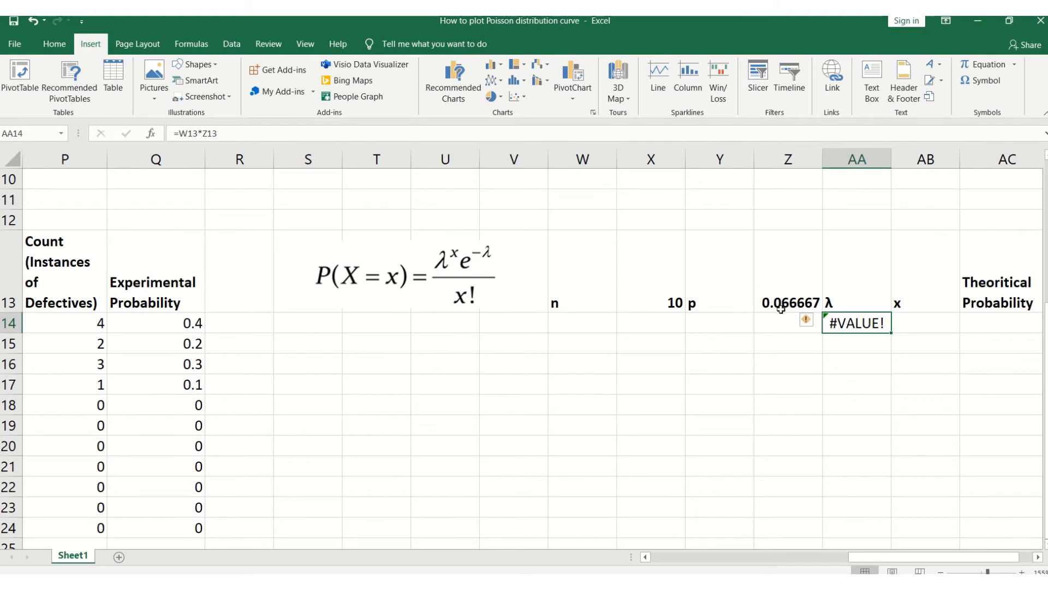
Change the λ formula in cell AA14 to =X13*Z13 so that it multiplies n by p
click(260, 130)
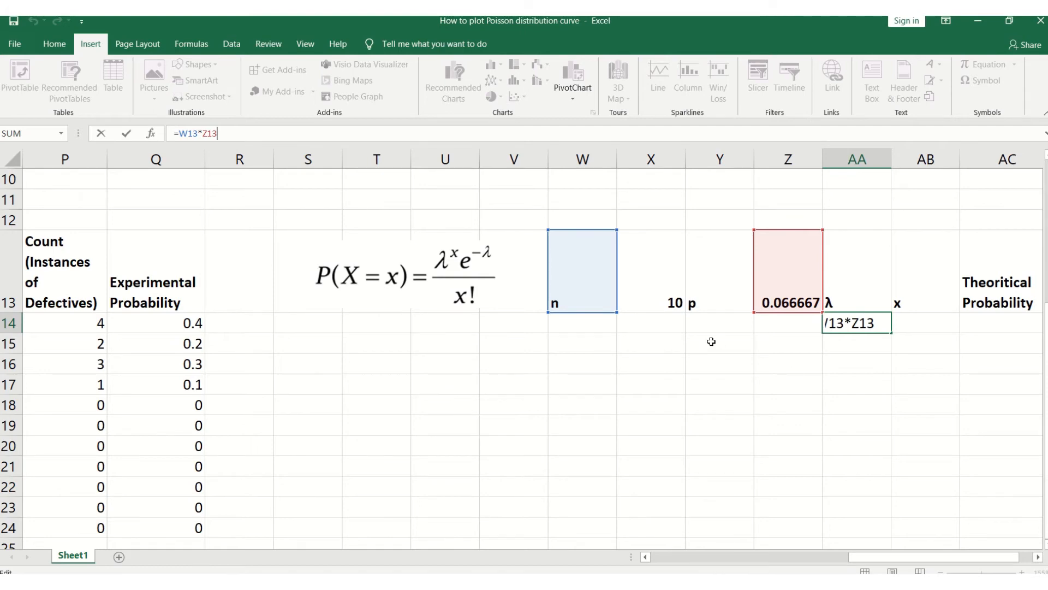
key(BackSpace)
key(BackSpace)
key(BackSpace)
key(BackSpace)
key(BackSpace)
key(BackSpace)
key(BackSpace)
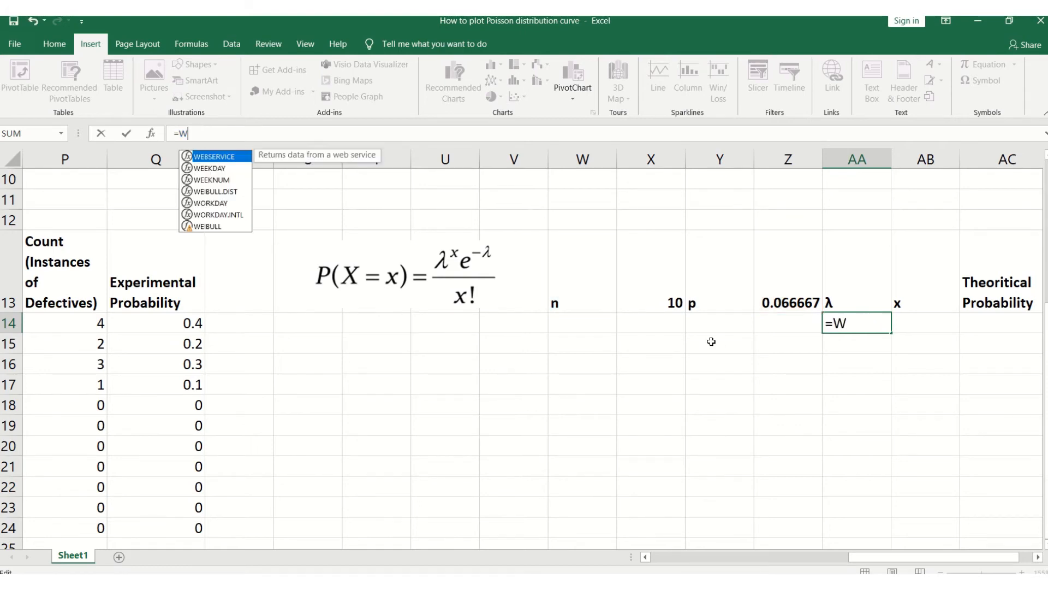
click(674, 305)
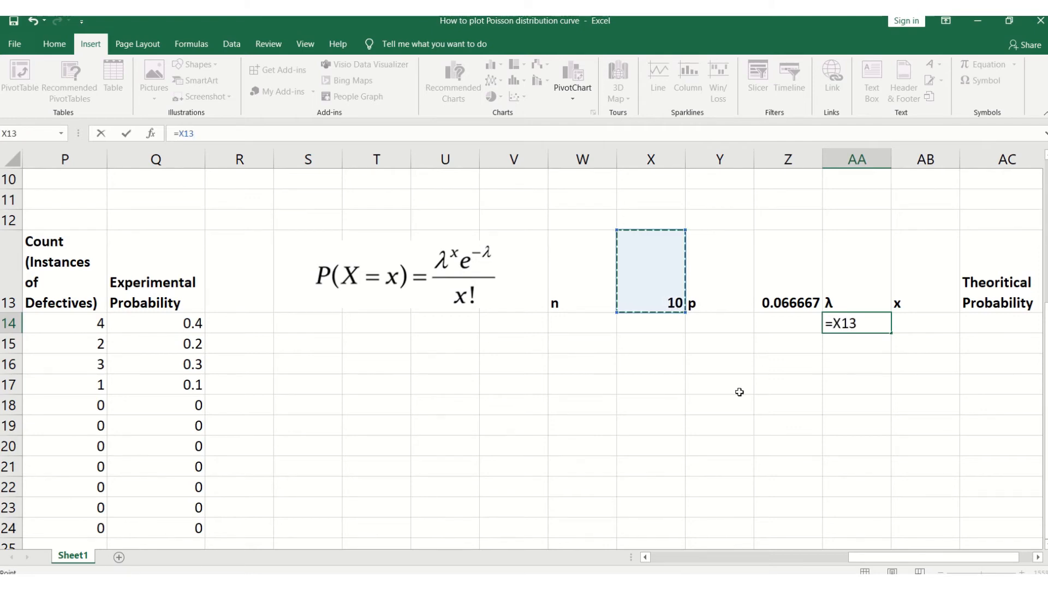
text(*)
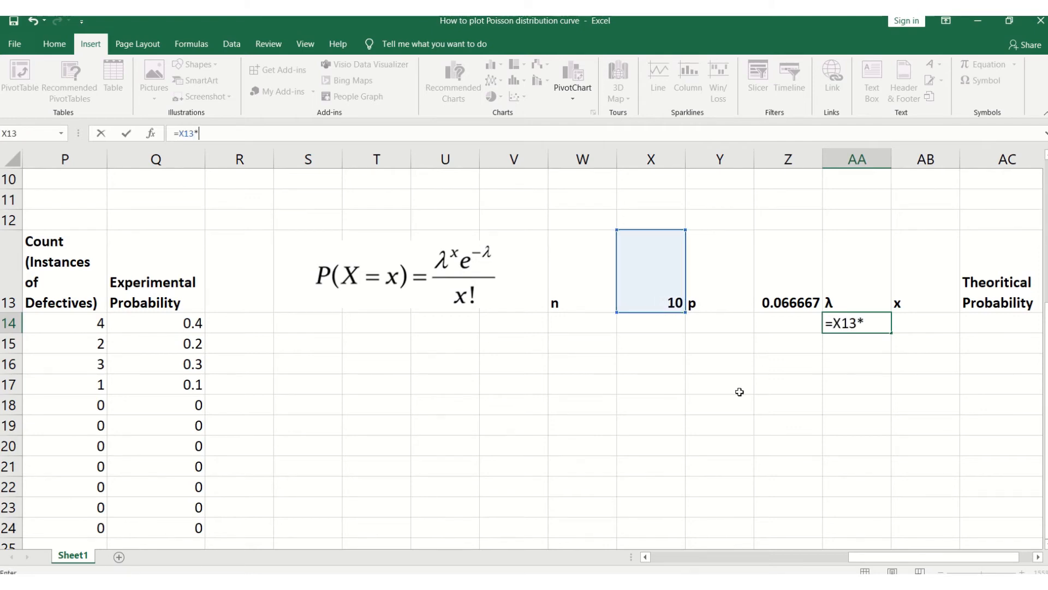
click(800, 302)
key(Return)
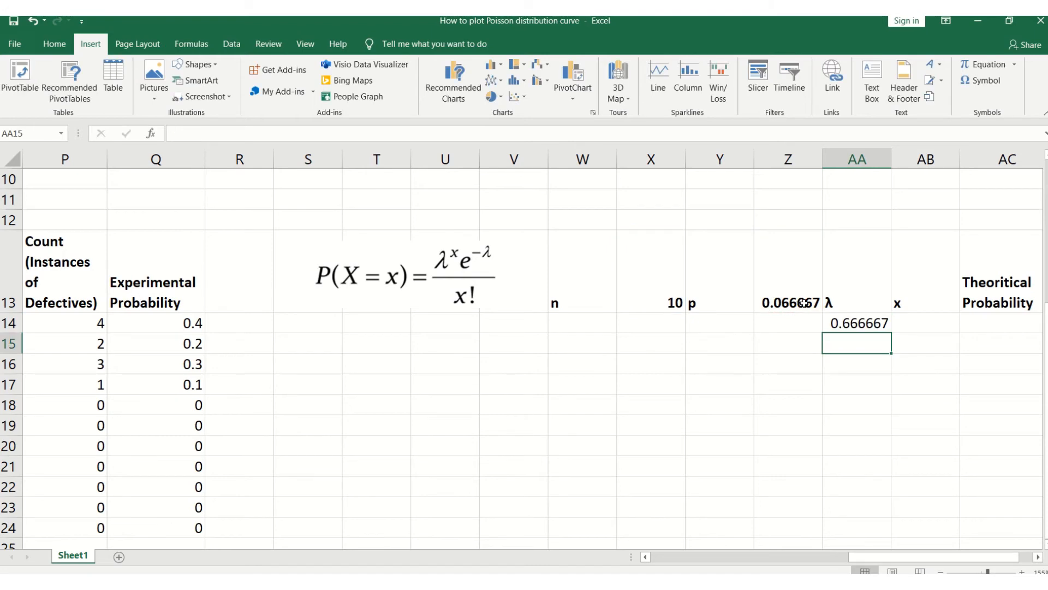
click(884, 324)
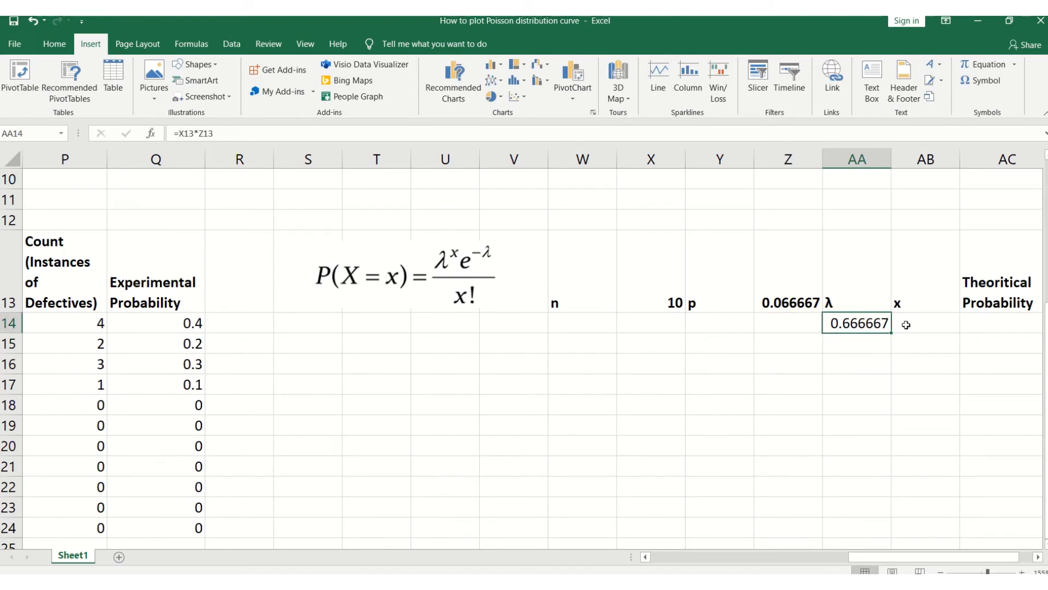
Fill the x column from AB14 to AB24 with the numbers 0 to 10, extending the 1 in AB15 as a series
click(907, 325)
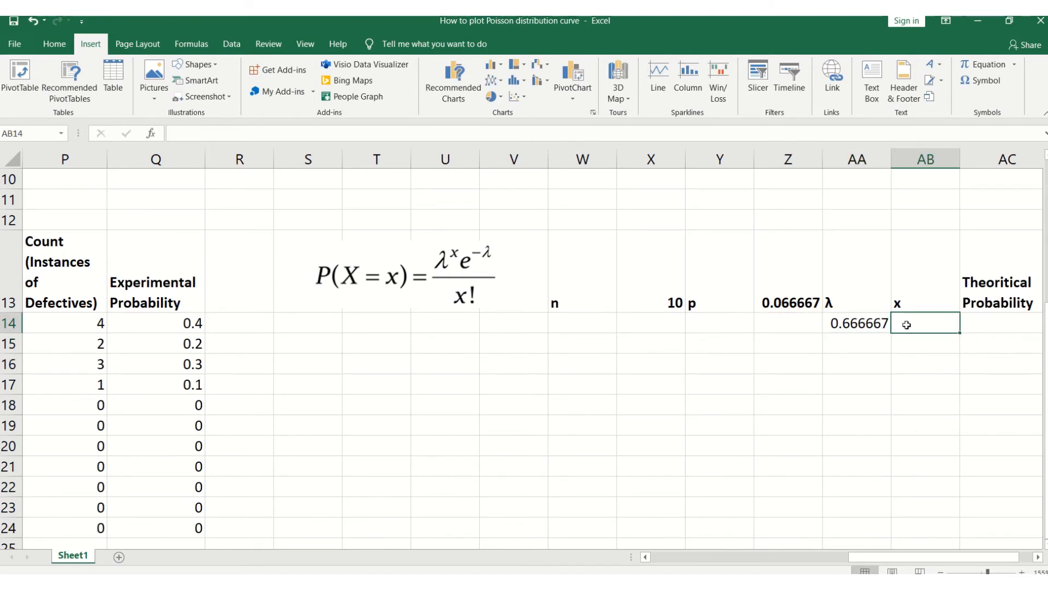
text(0)
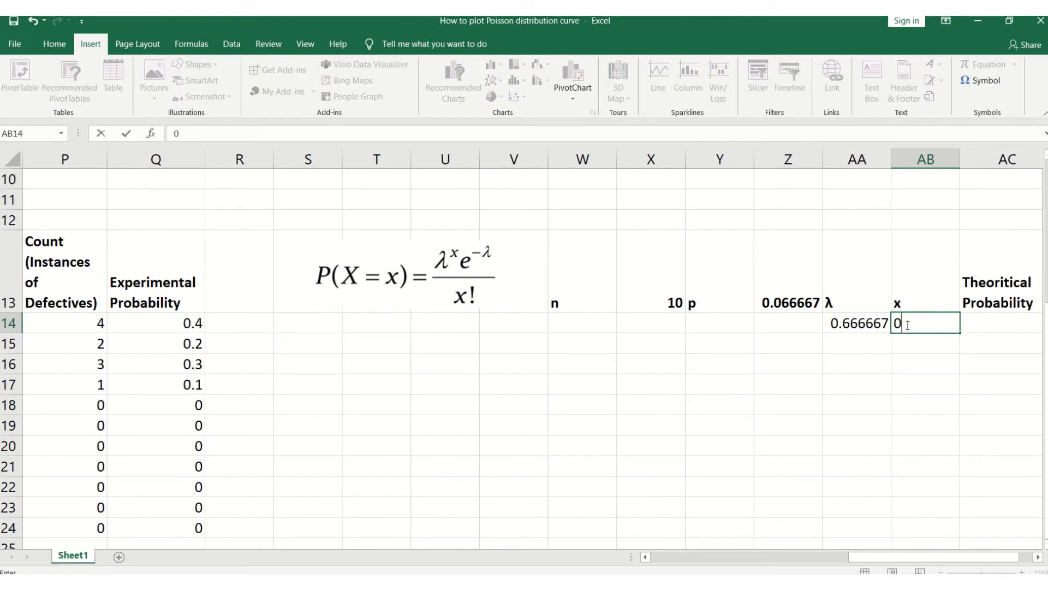
key(Return)
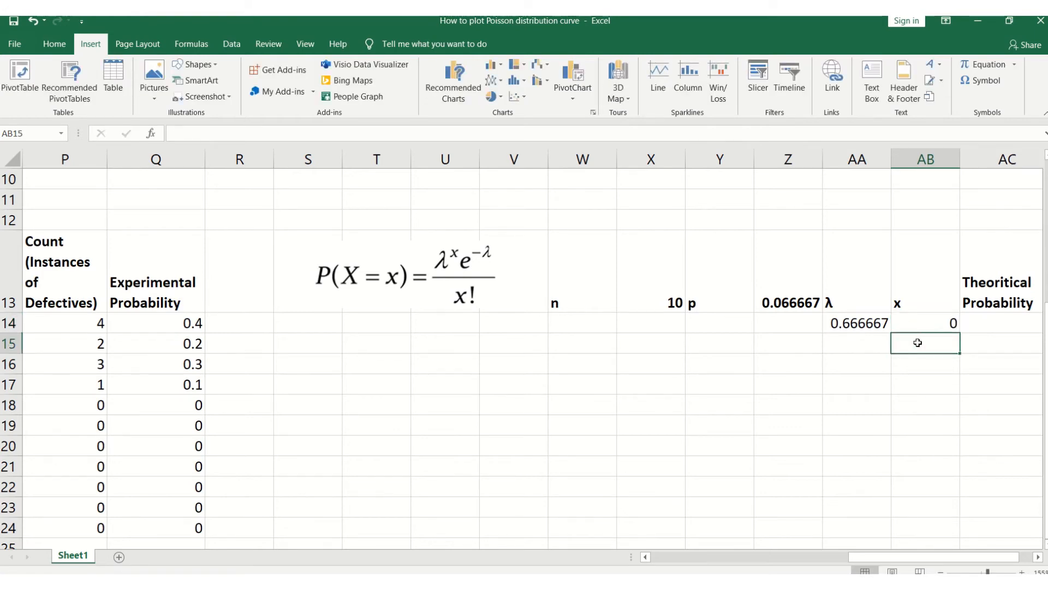
text(1)
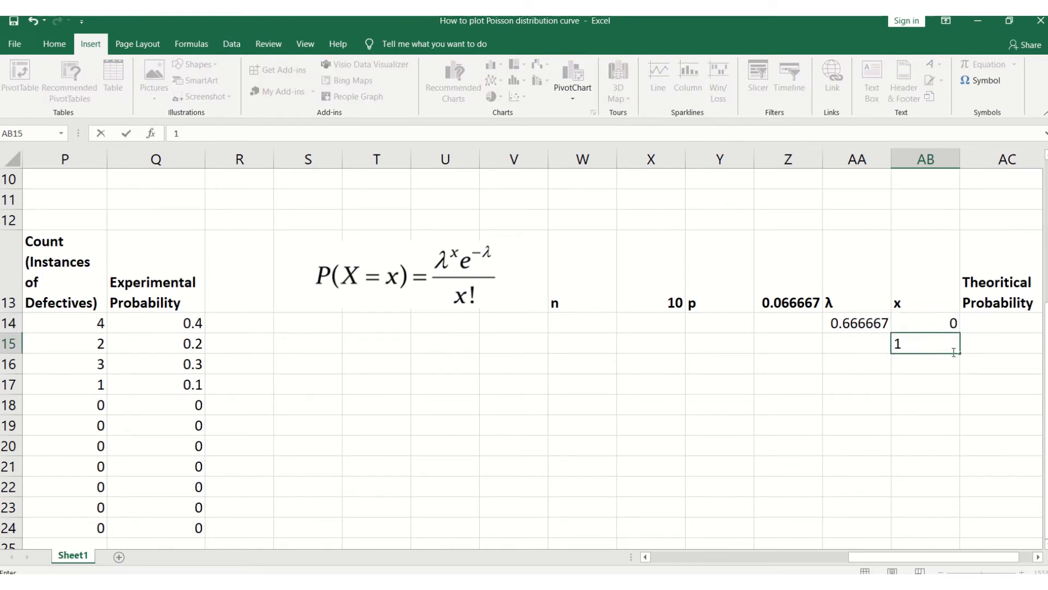
drag(962, 361, 955, 445)
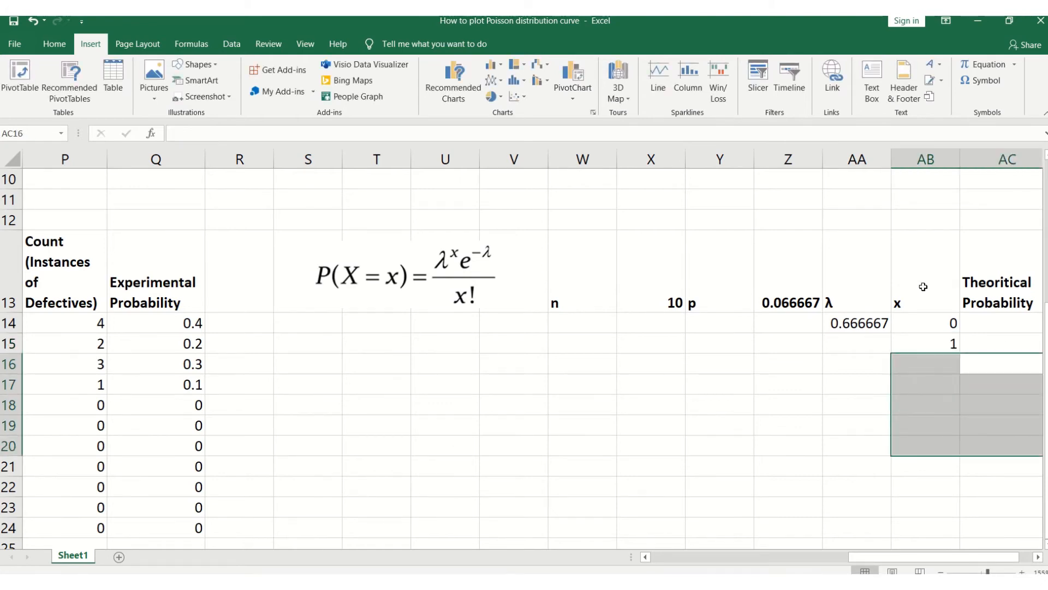
click(926, 344)
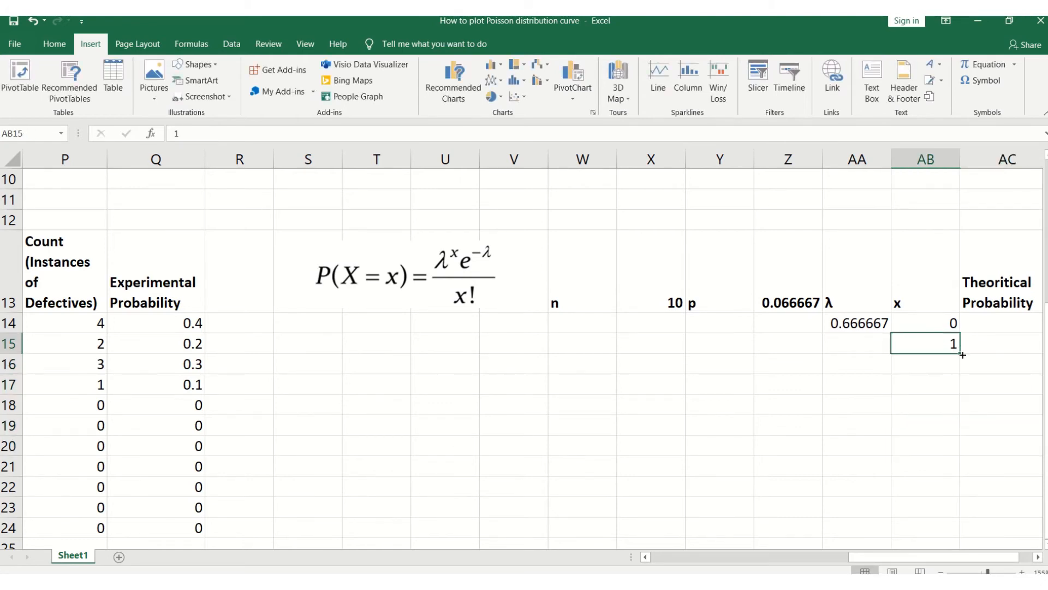
drag(962, 355, 949, 541)
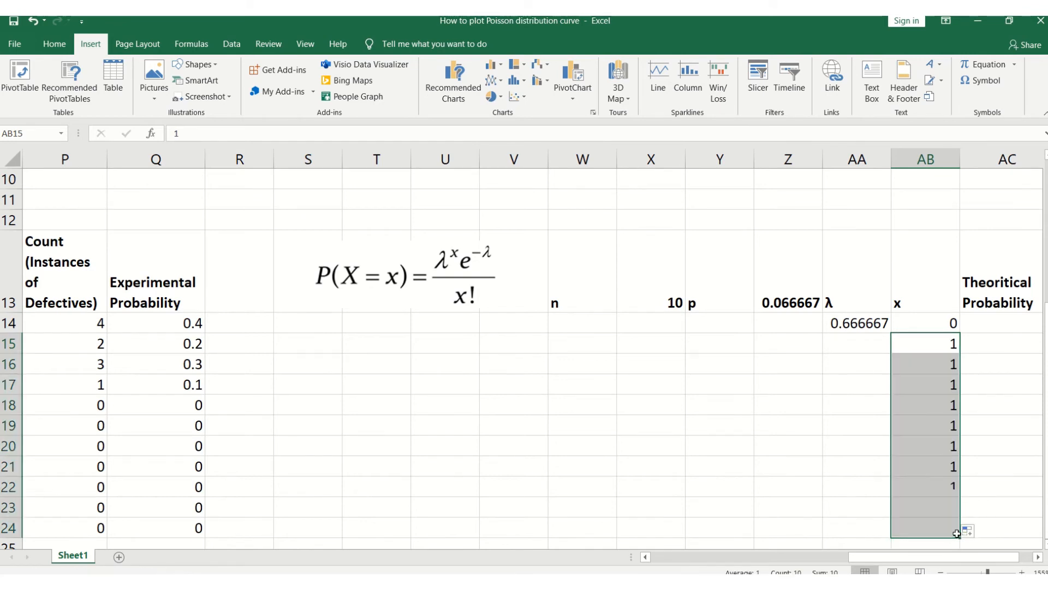
click(971, 530)
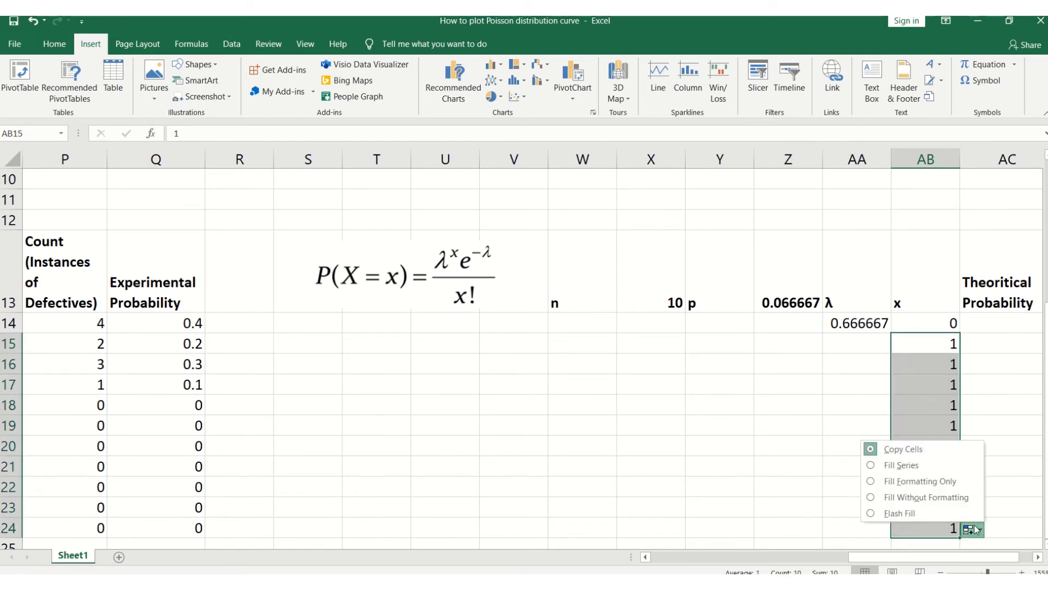
click(895, 465)
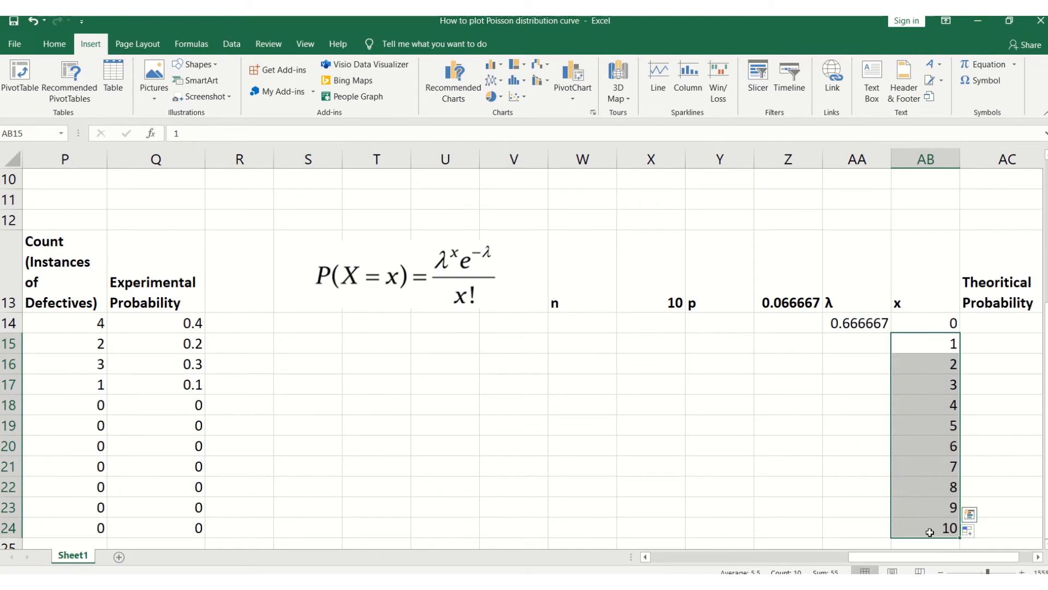
click(833, 529)
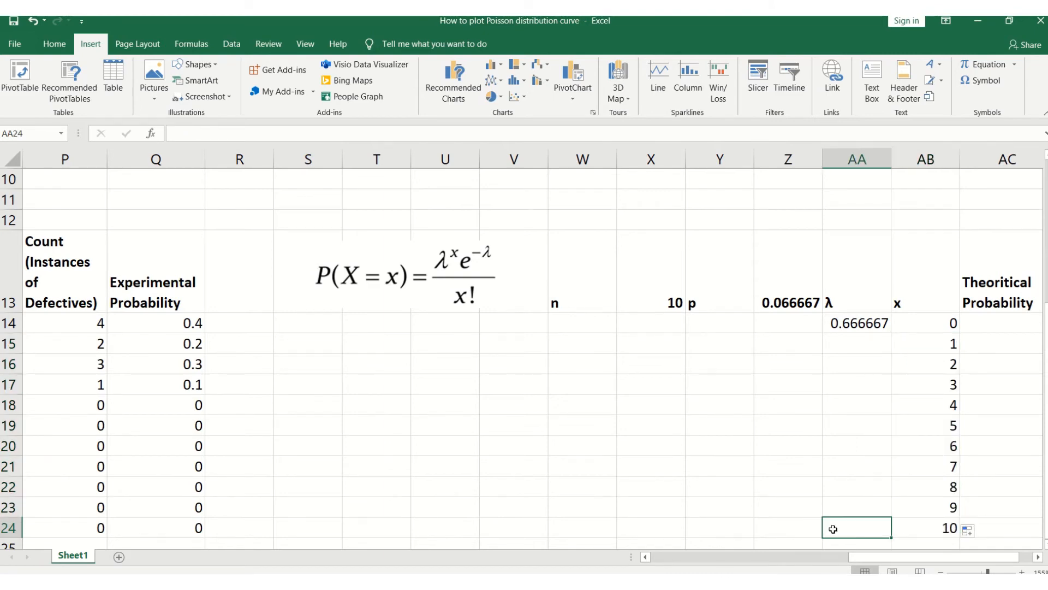
Copy the λ result from AA14 into AA15 as a value only and fill it down to AA24
click(916, 326)
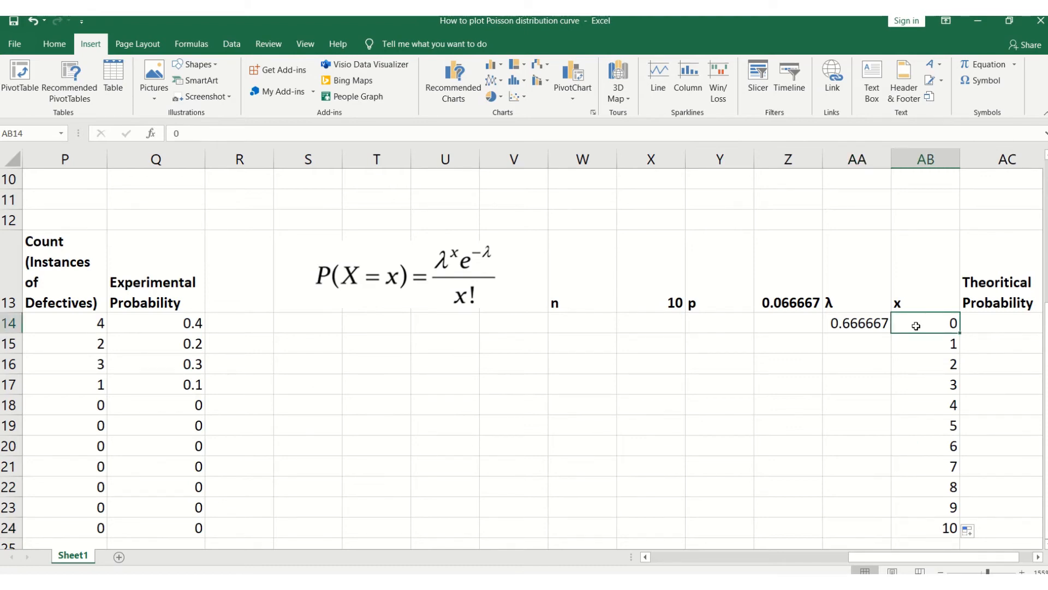
click(862, 325)
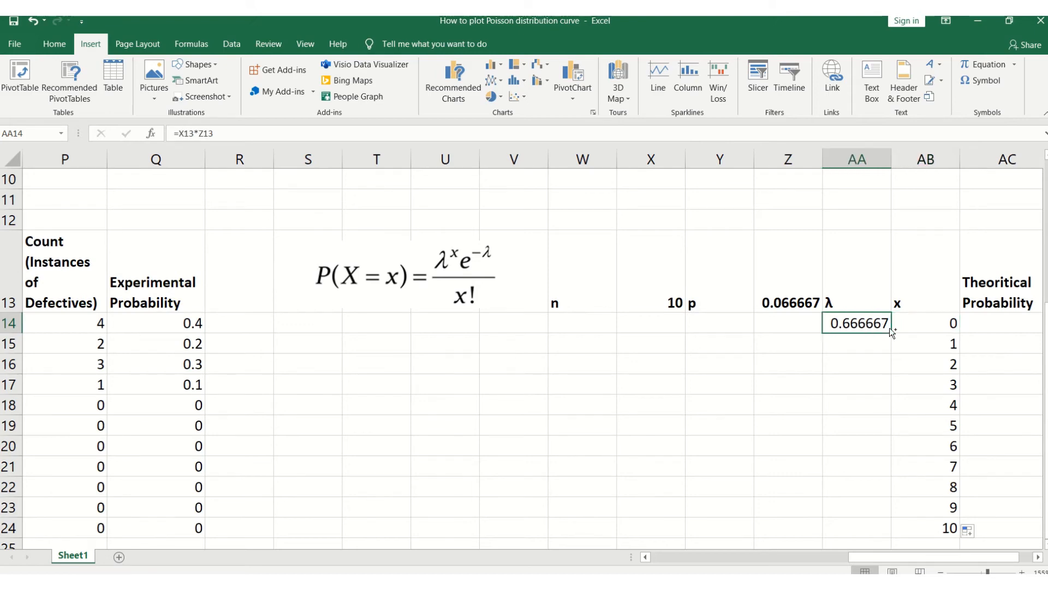
key(ctrl+c)
click(844, 341)
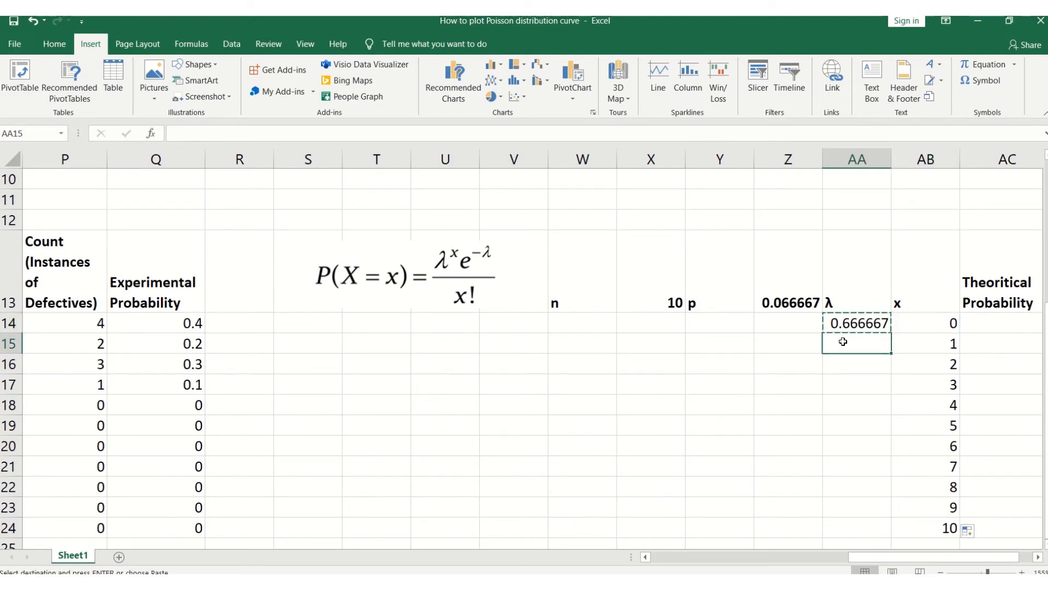
key(ctrl+v)
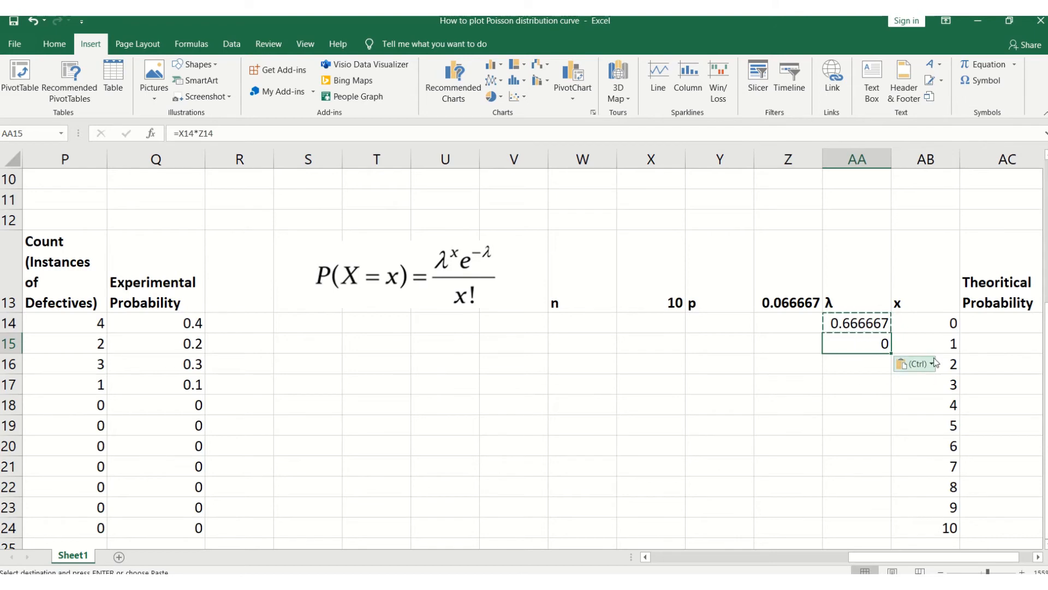
click(932, 363)
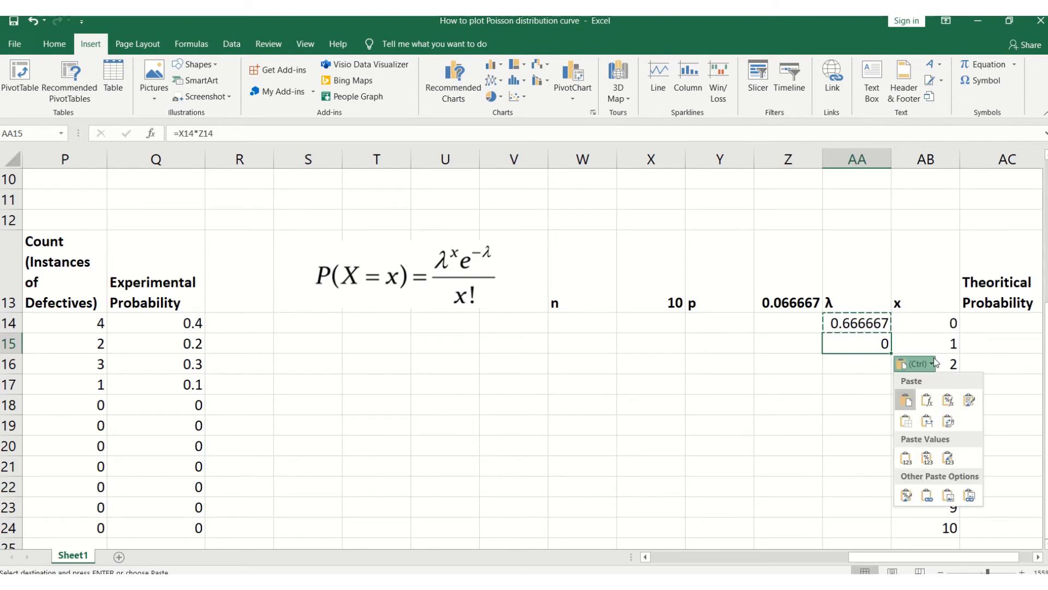
click(907, 458)
drag(892, 356, 900, 530)
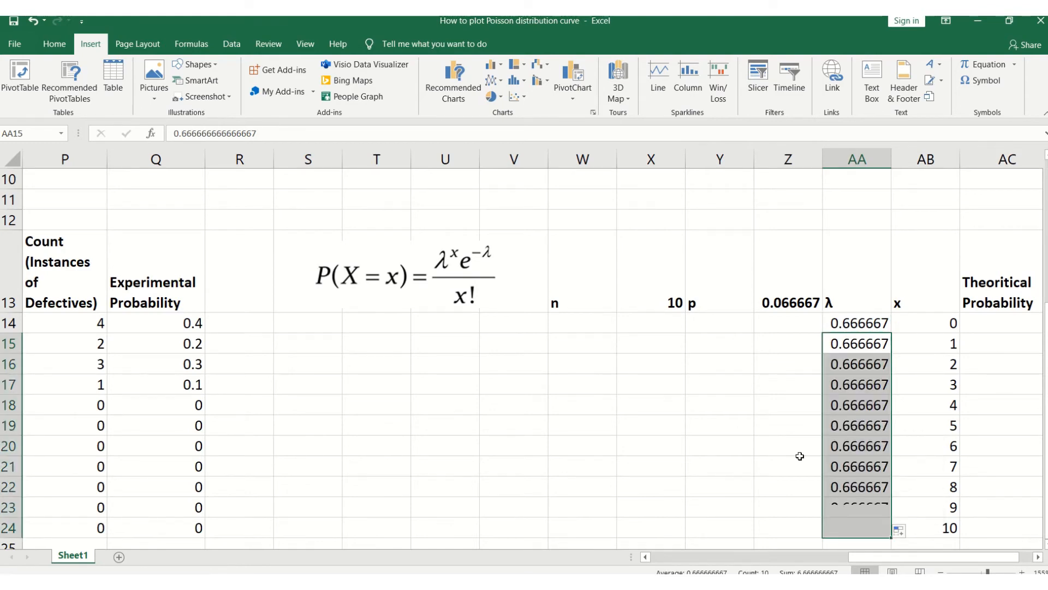
click(788, 451)
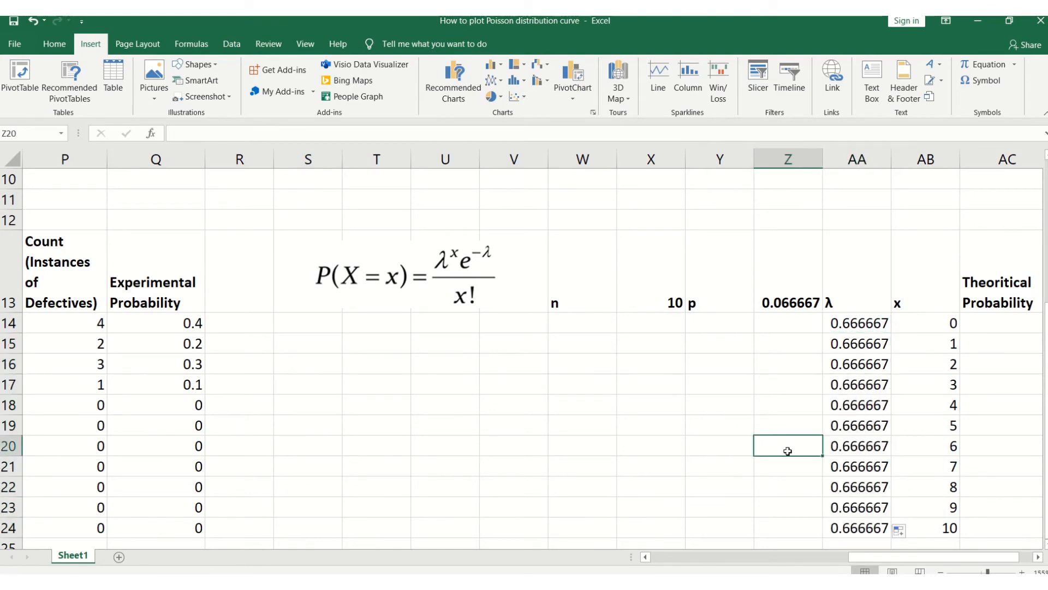
Enter =POISSON.DIST(AB14,AA14,FALSE) in cell AC14 and fill the formula down to AC24
click(846, 327)
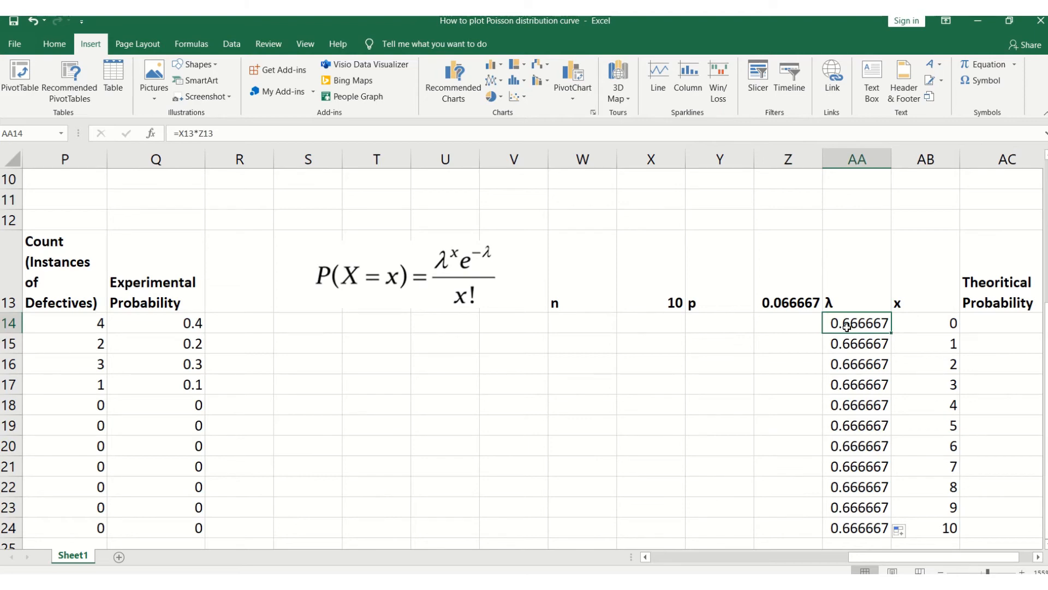
key(Right)
key(Right)
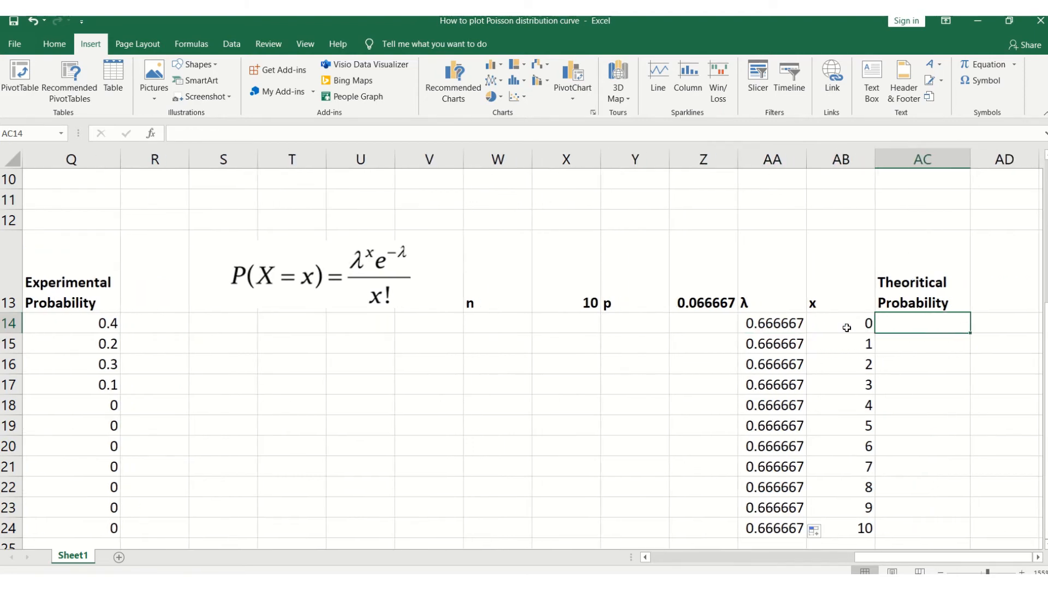
text(=)
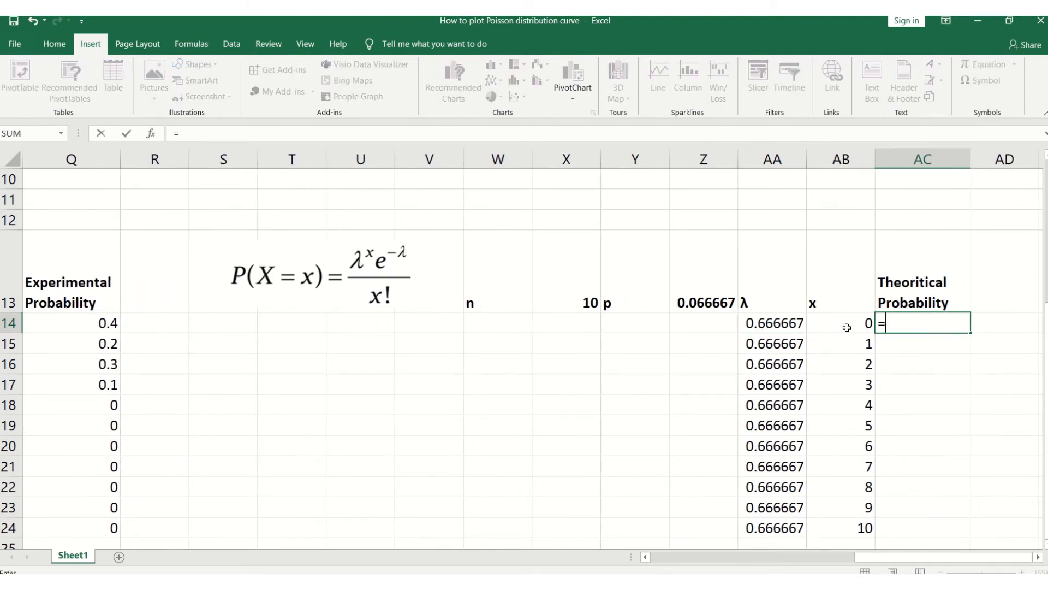
text(POIS)
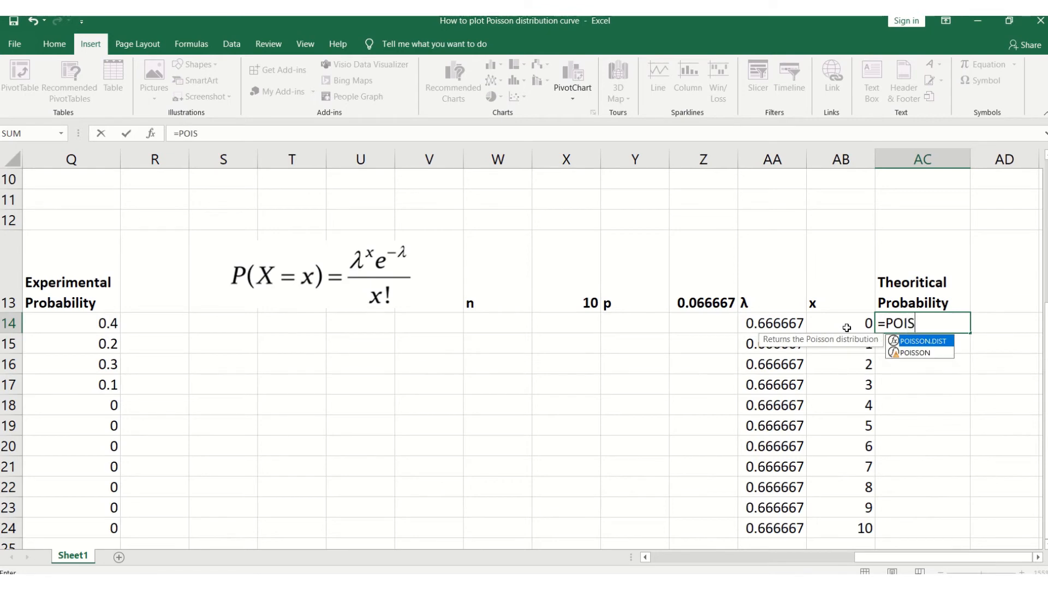
double_click(918, 342)
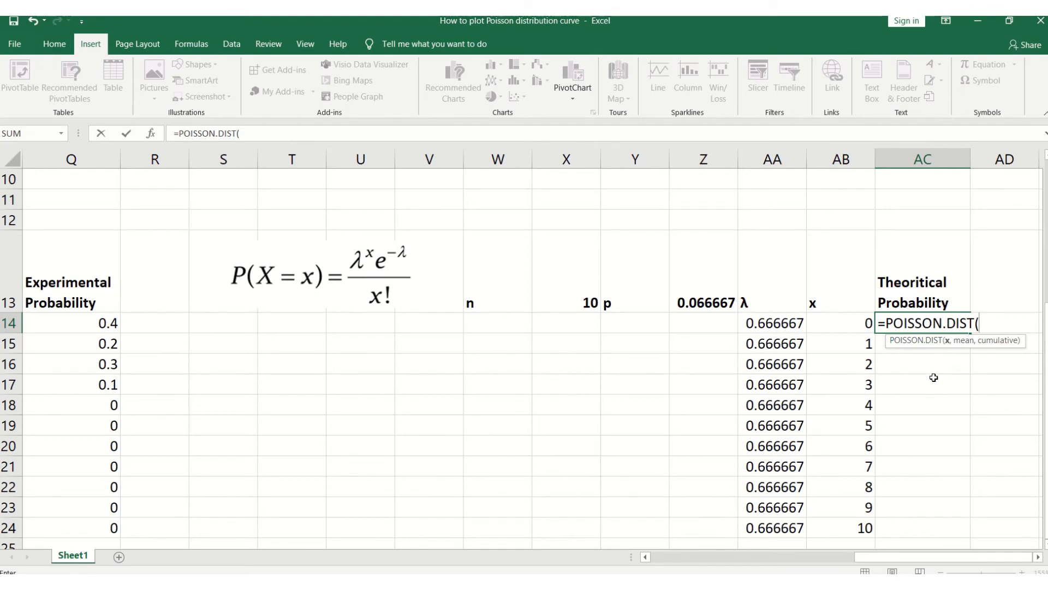
click(858, 324)
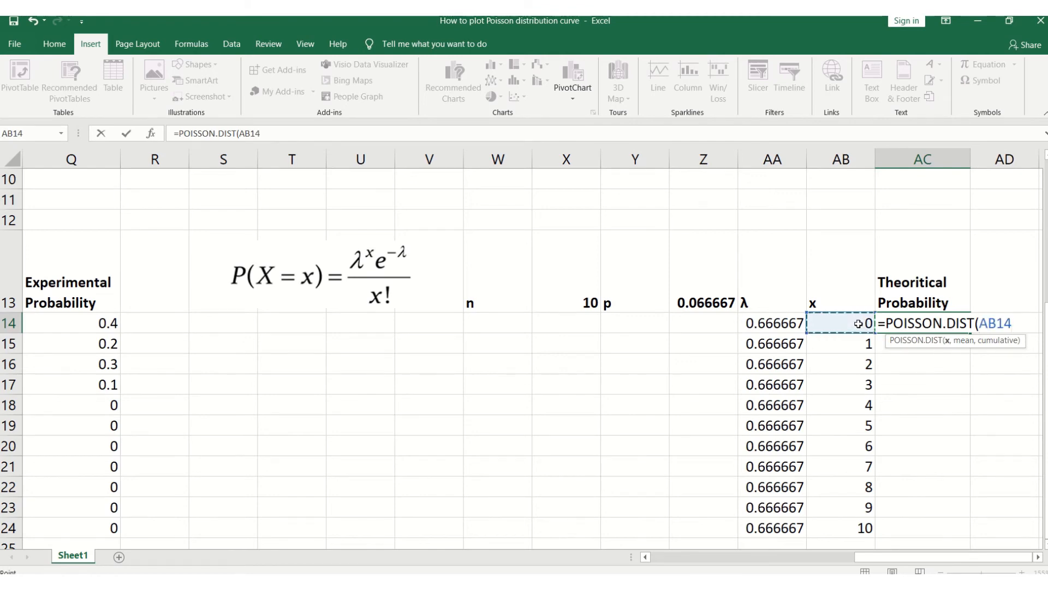
text(,)
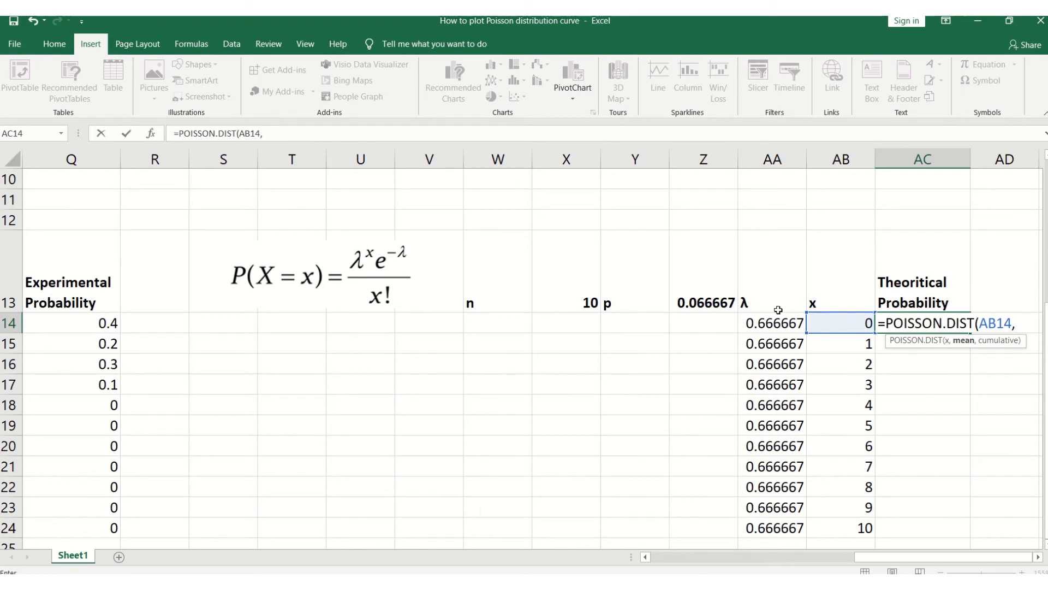
click(770, 325)
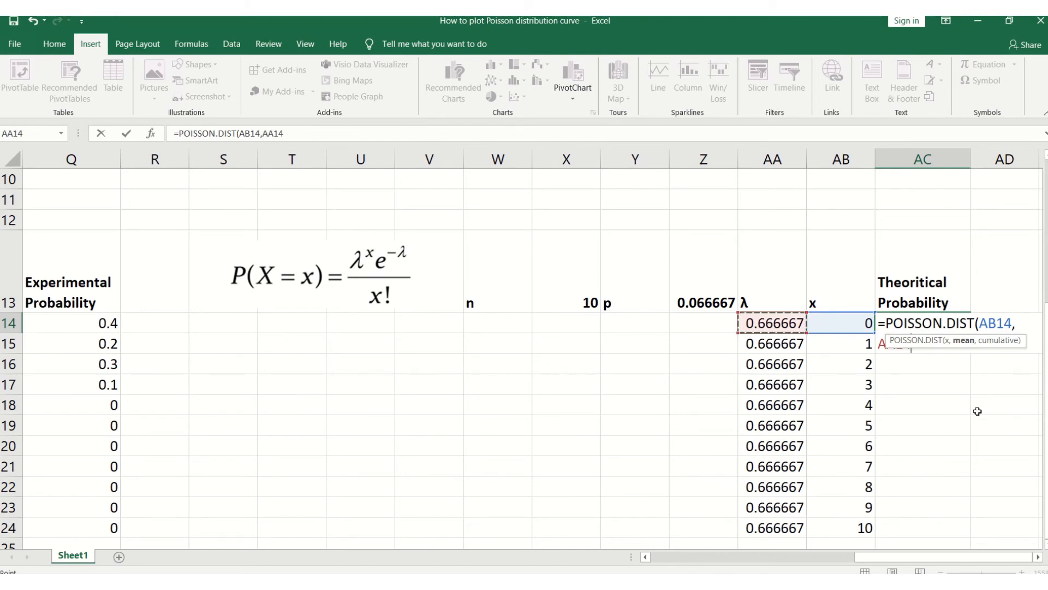
text(,)
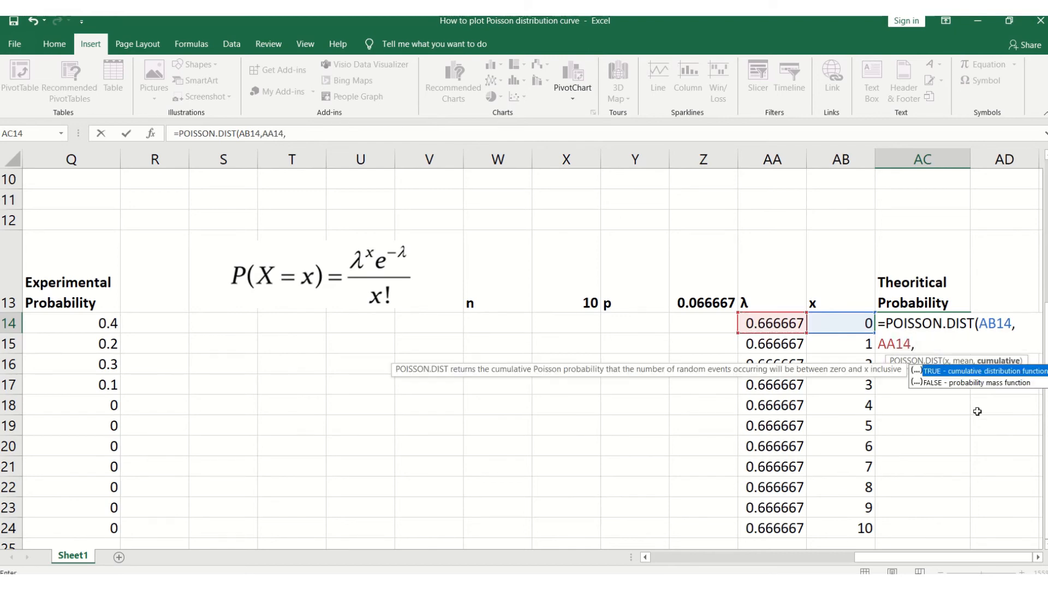
click(986, 384)
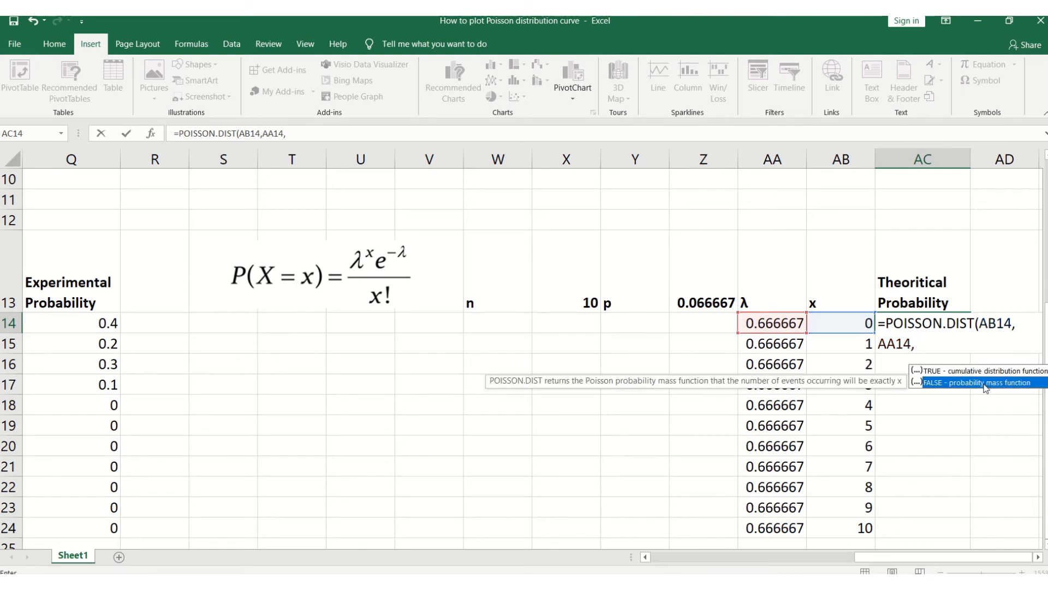
double_click(986, 384)
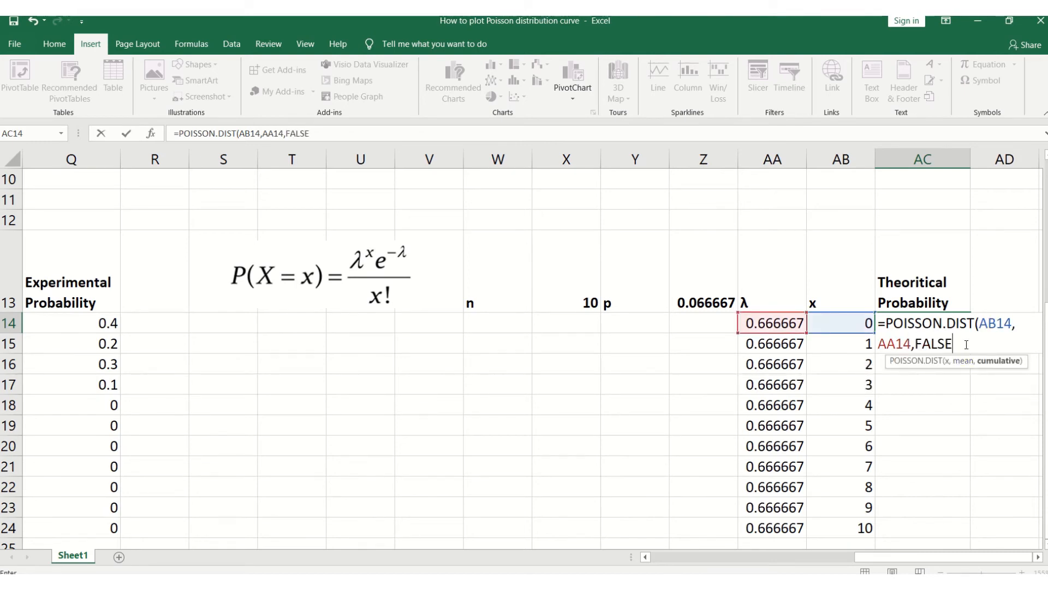
text())
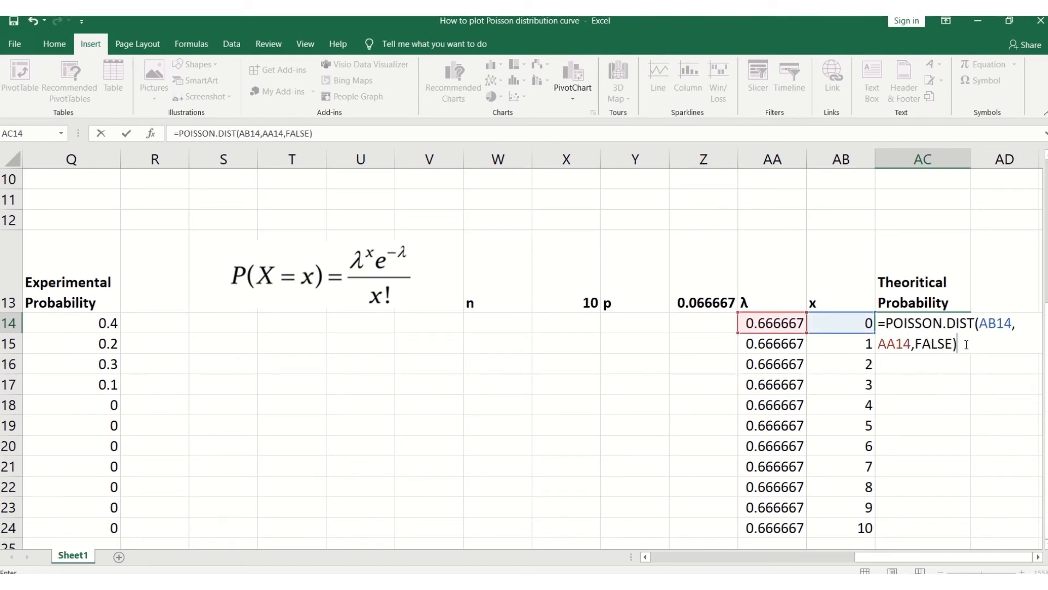
click(126, 133)
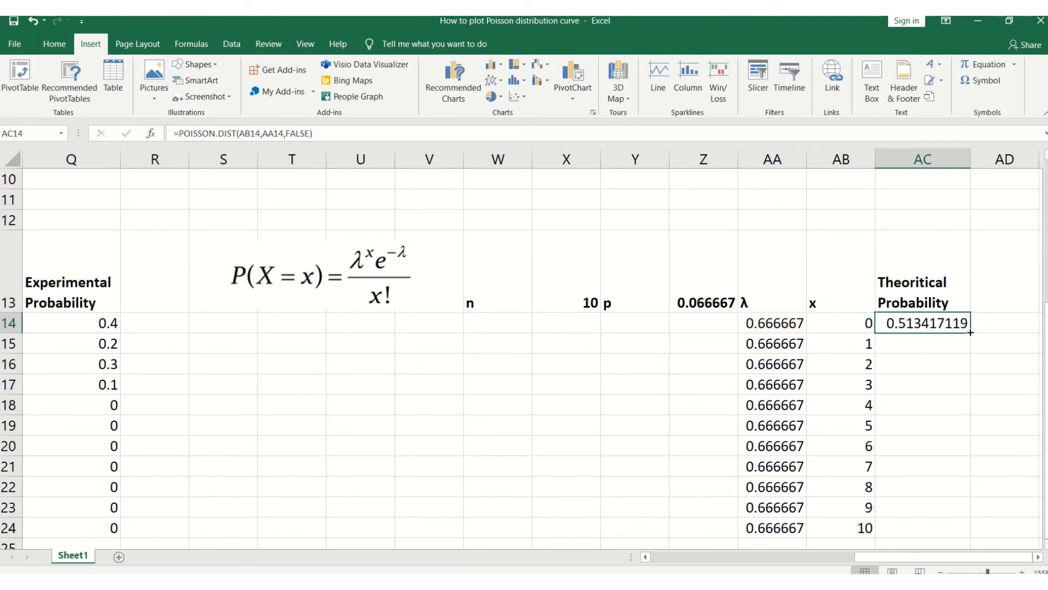
drag(970, 332, 971, 536)
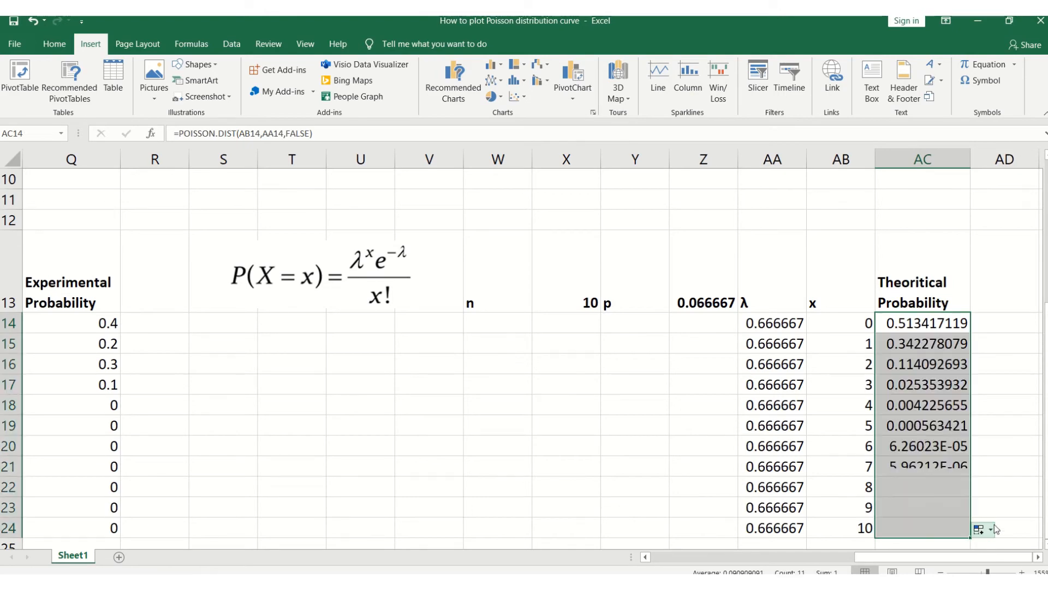
click(1010, 490)
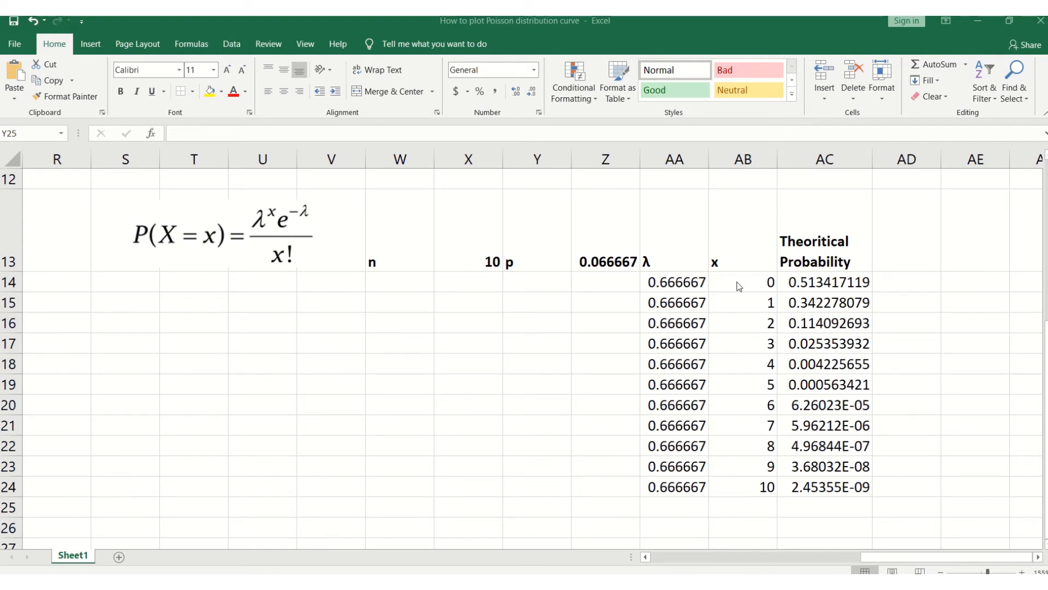
Insert a scatter chart with smooth lines and markers from AB13:AC24, using the layout that plots Theoritical Probability against x
click(746, 245)
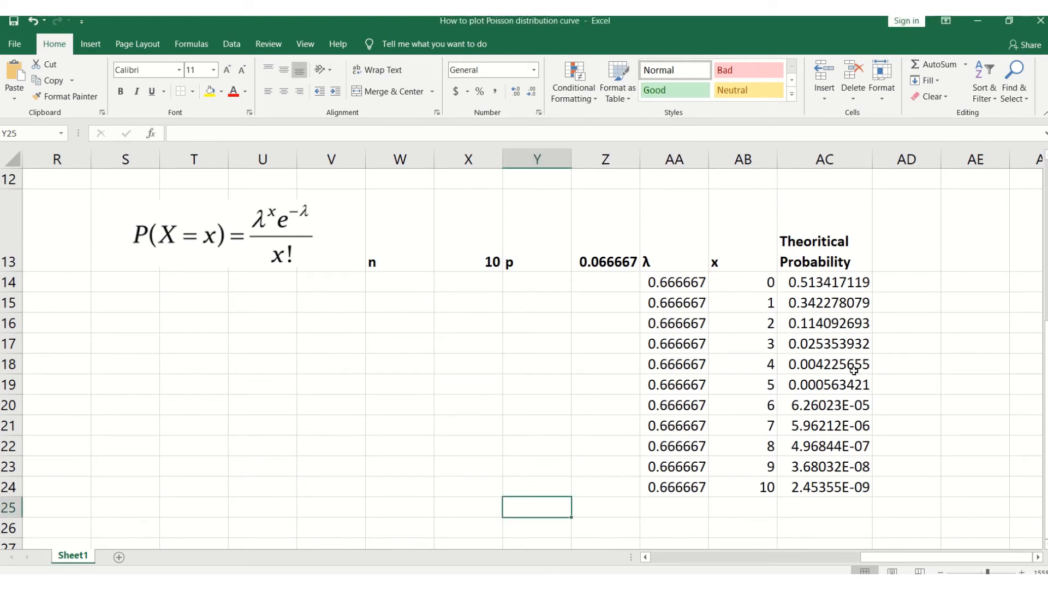
drag(739, 239, 856, 485)
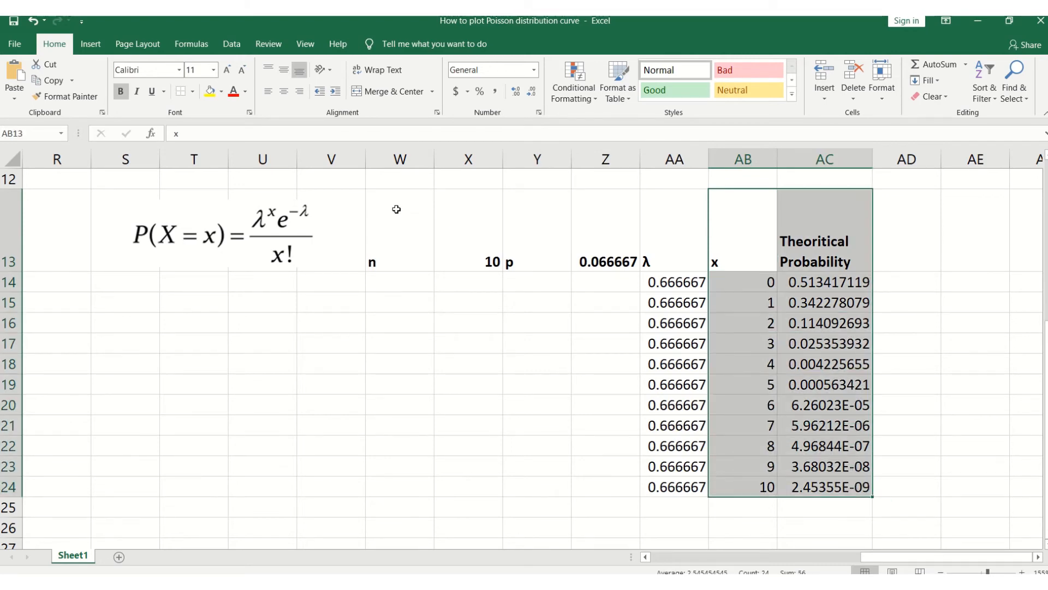
click(97, 43)
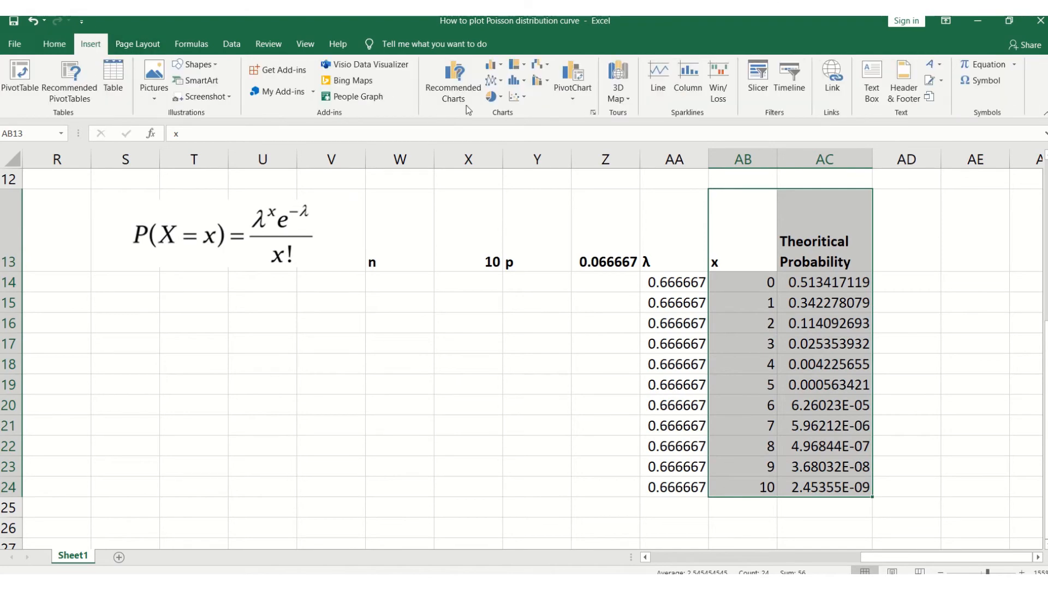
click(595, 115)
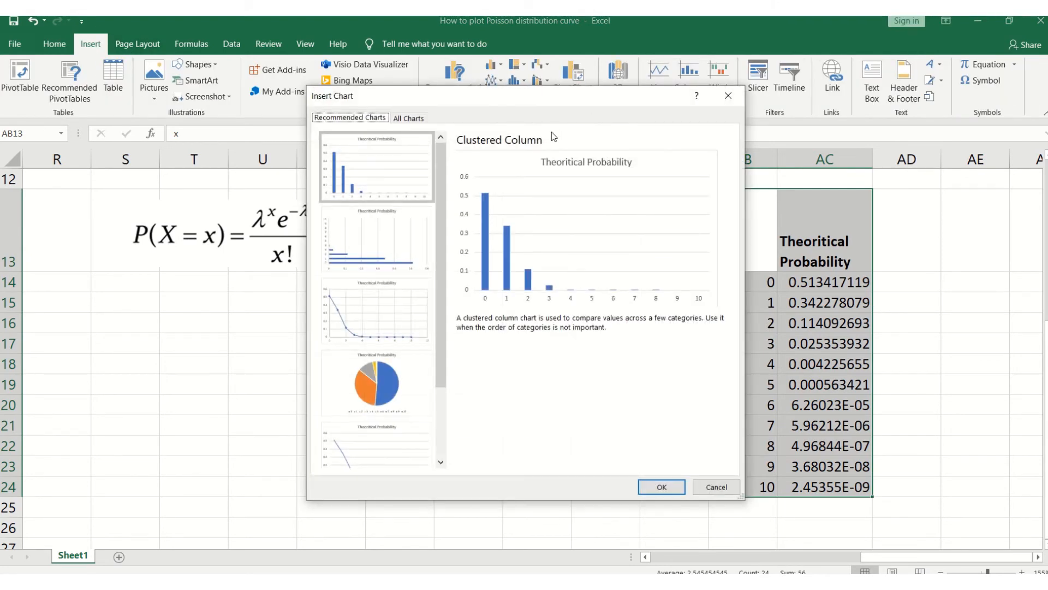
click(415, 119)
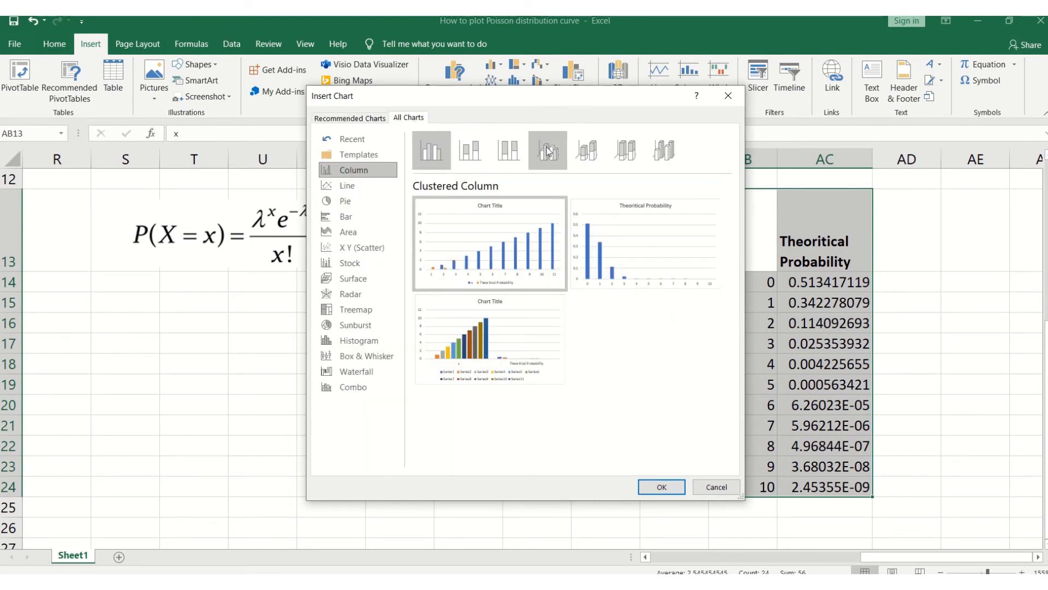
mouse_move(567, 253)
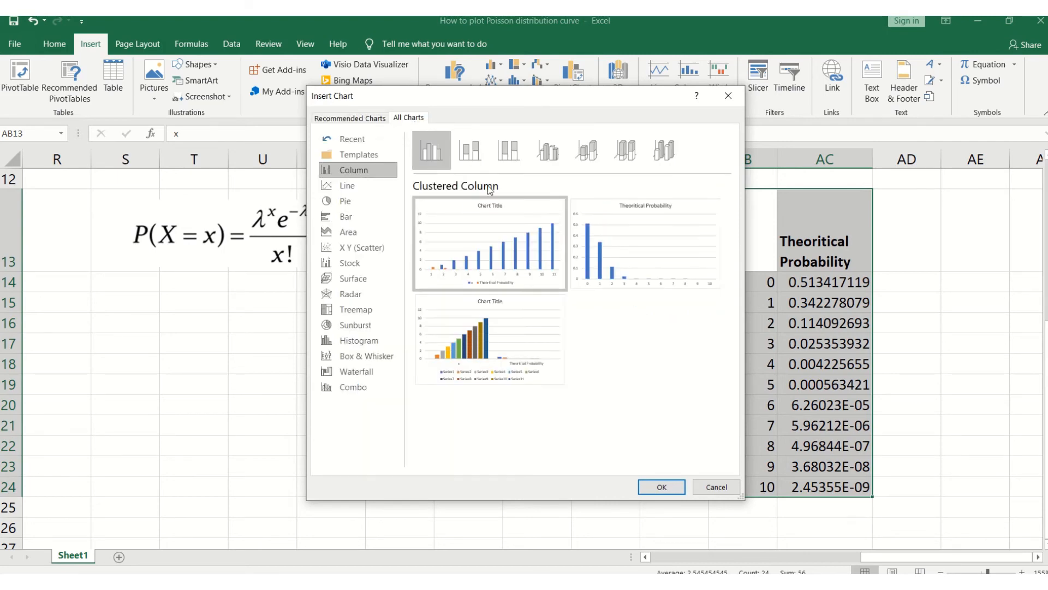
click(352, 249)
mouse_move(550, 246)
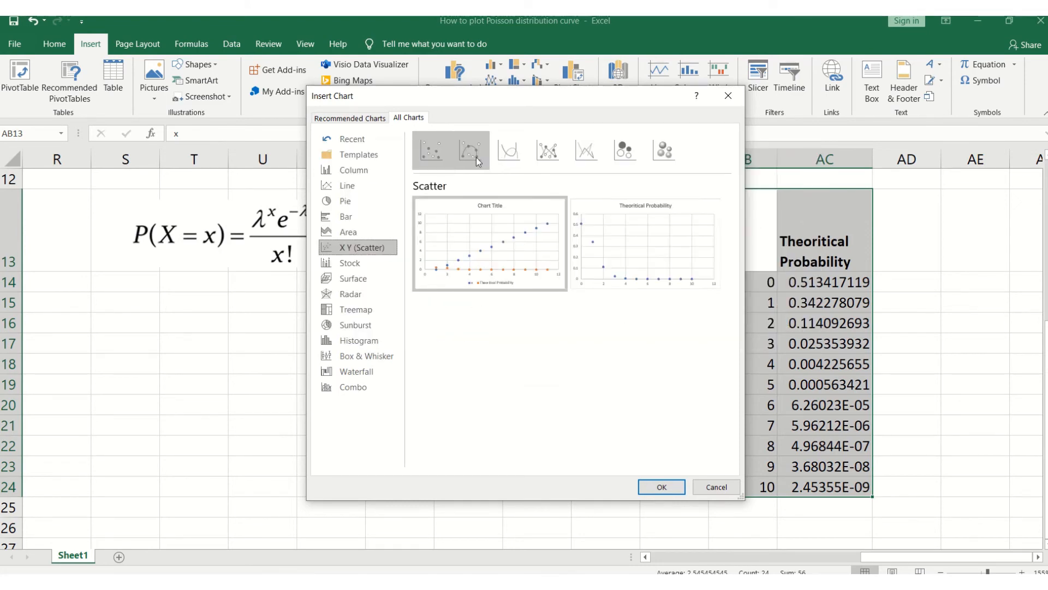
click(471, 155)
mouse_move(653, 235)
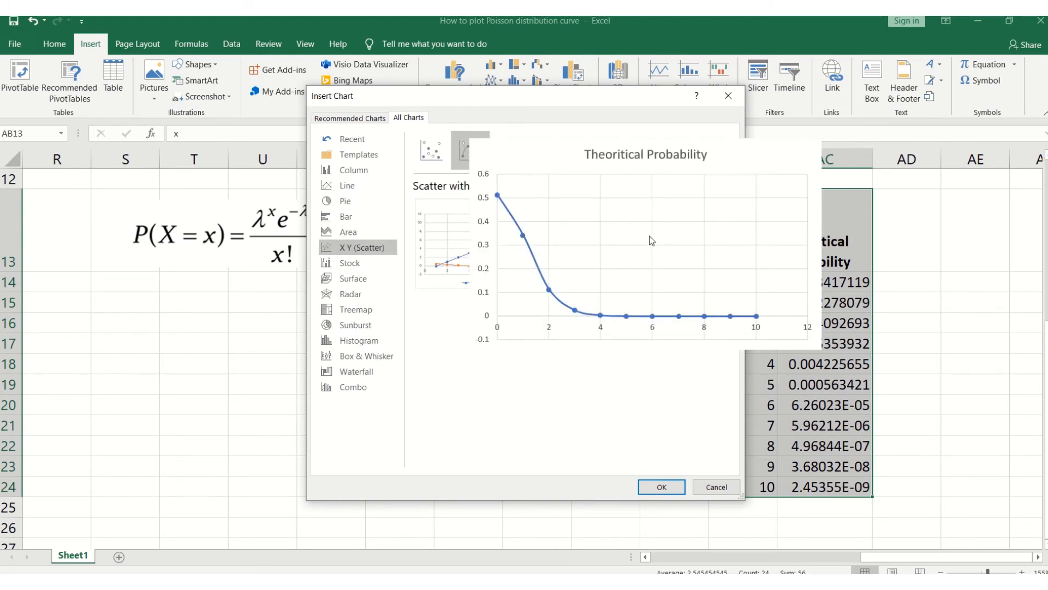
double_click(652, 240)
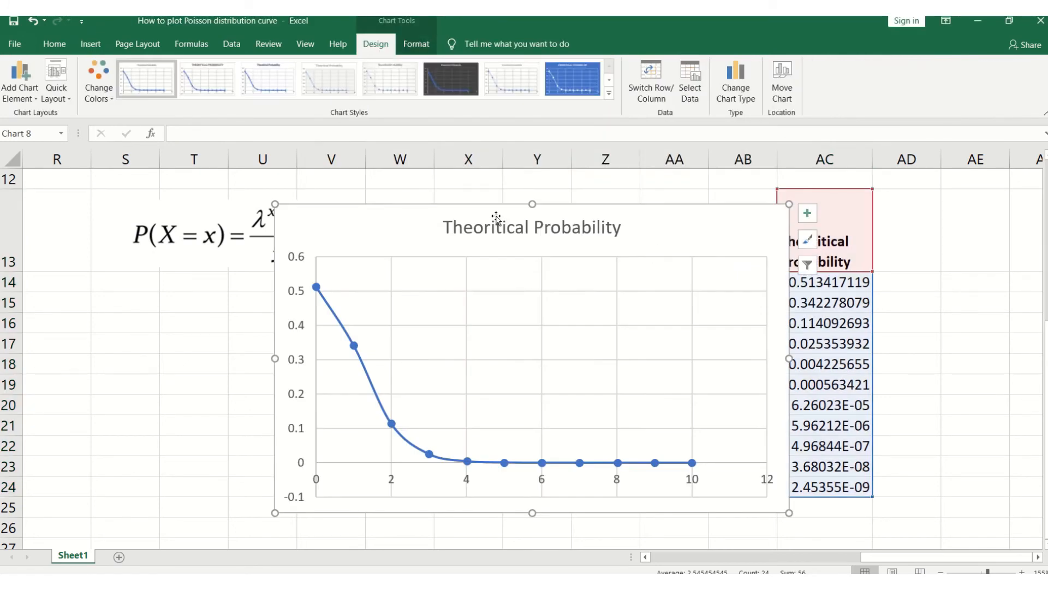
Change the chart title to "Poisson Distribution, λ=0.66", with extra spaces before the λ
double_click(461, 229)
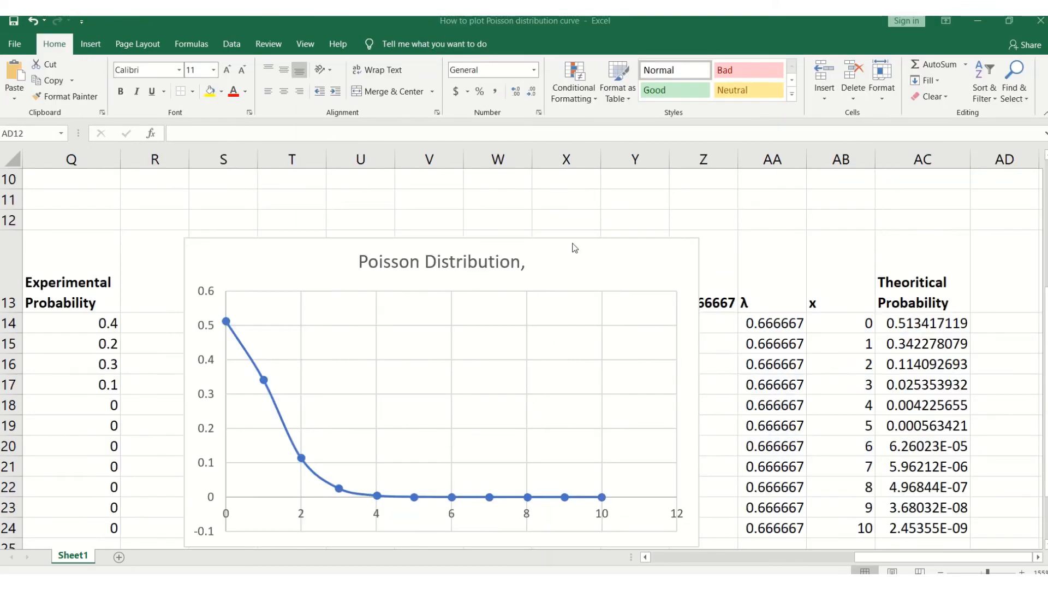
double_click(517, 264)
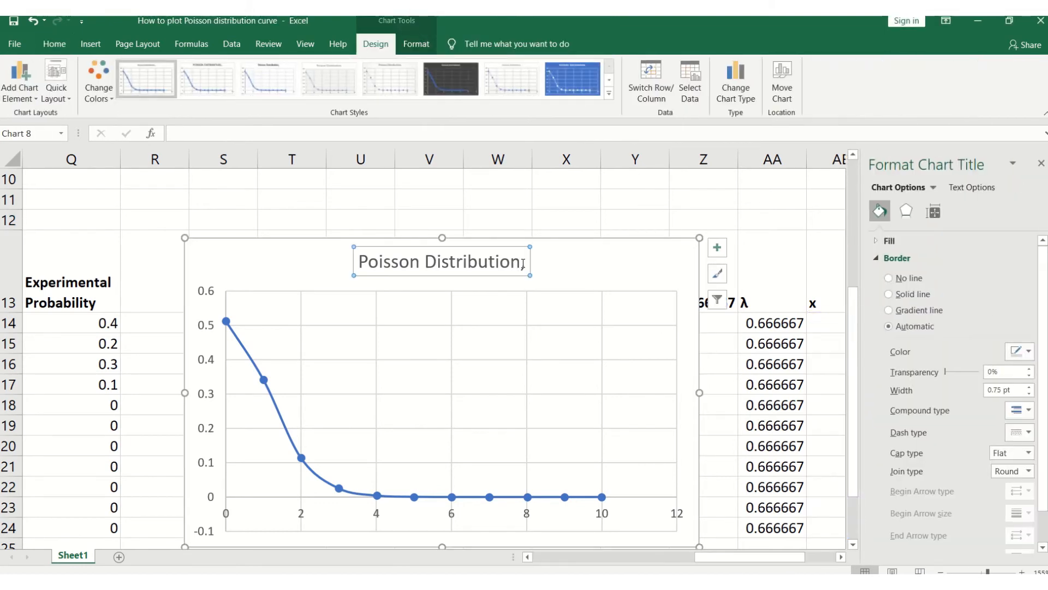
click(523, 264)
text(,)
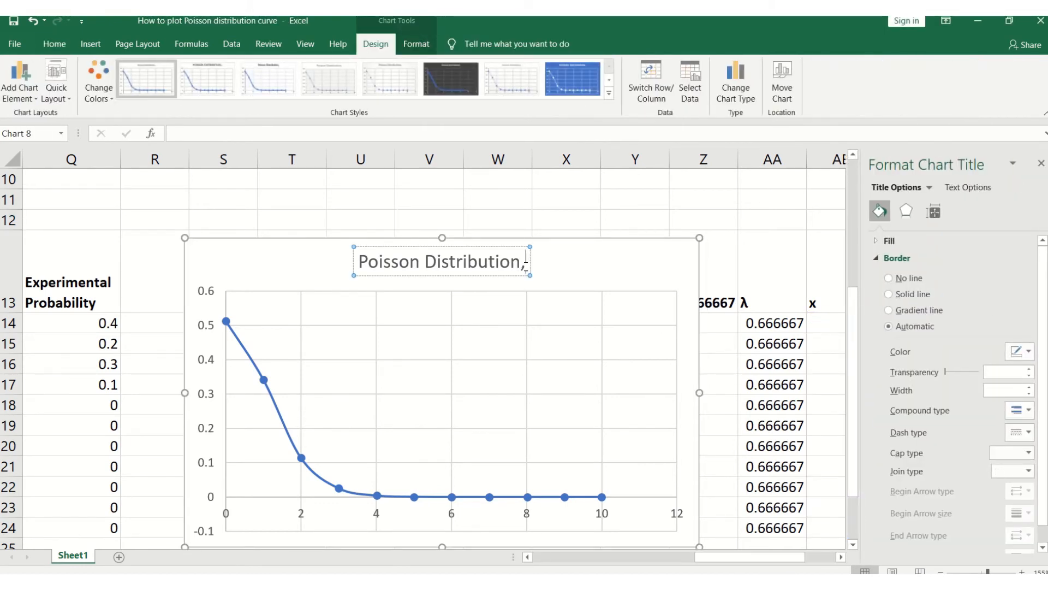
text( λ)
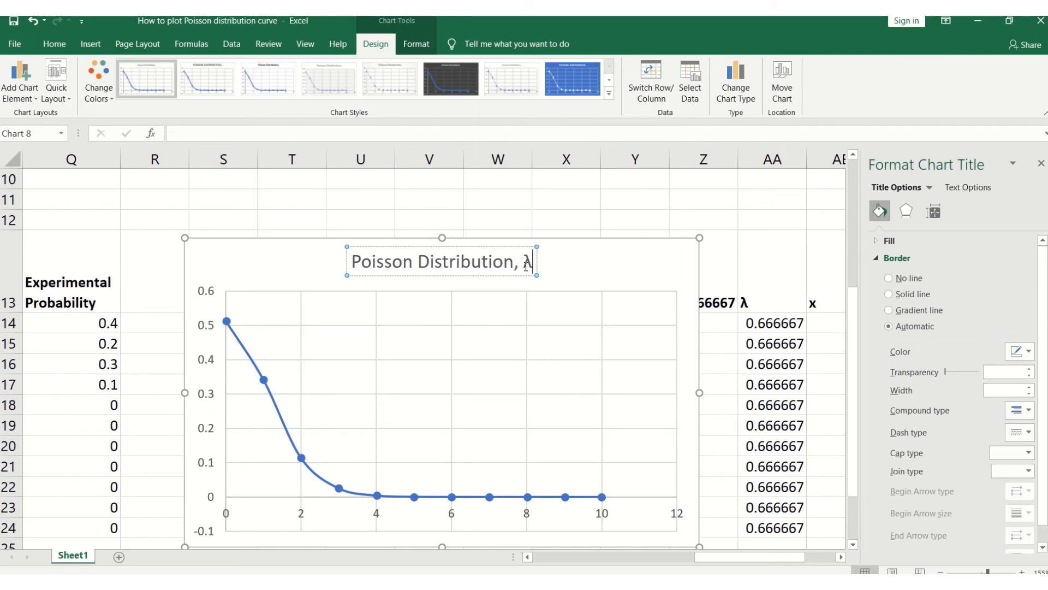
text(=)
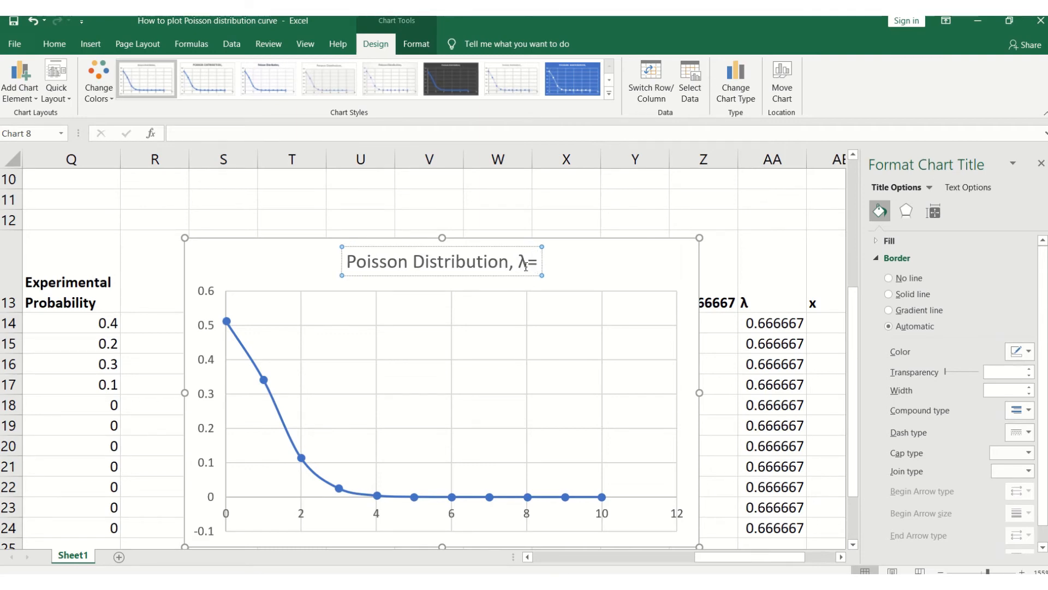
text(0)
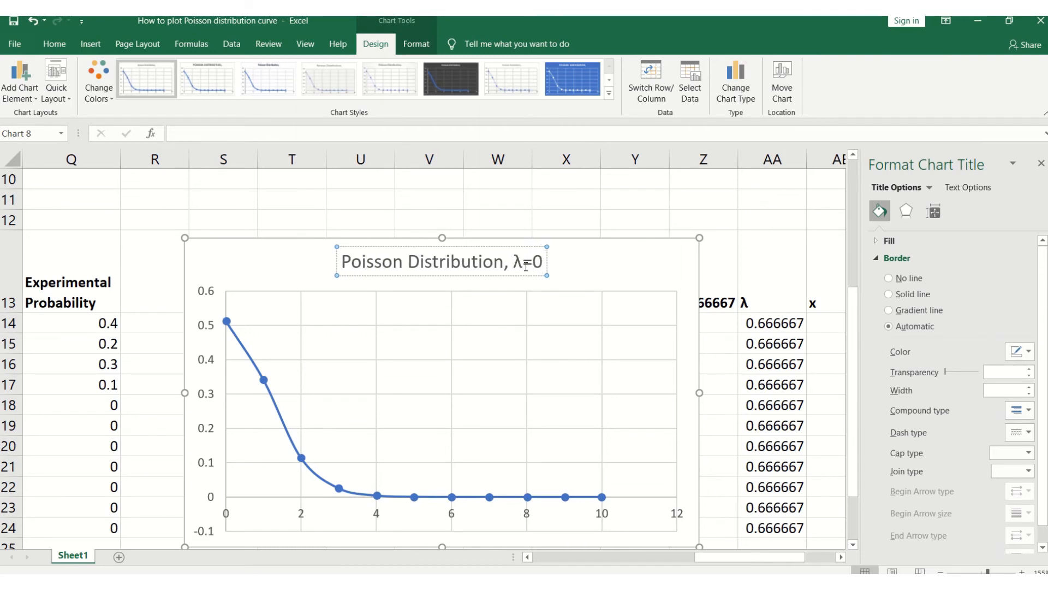
text(.66)
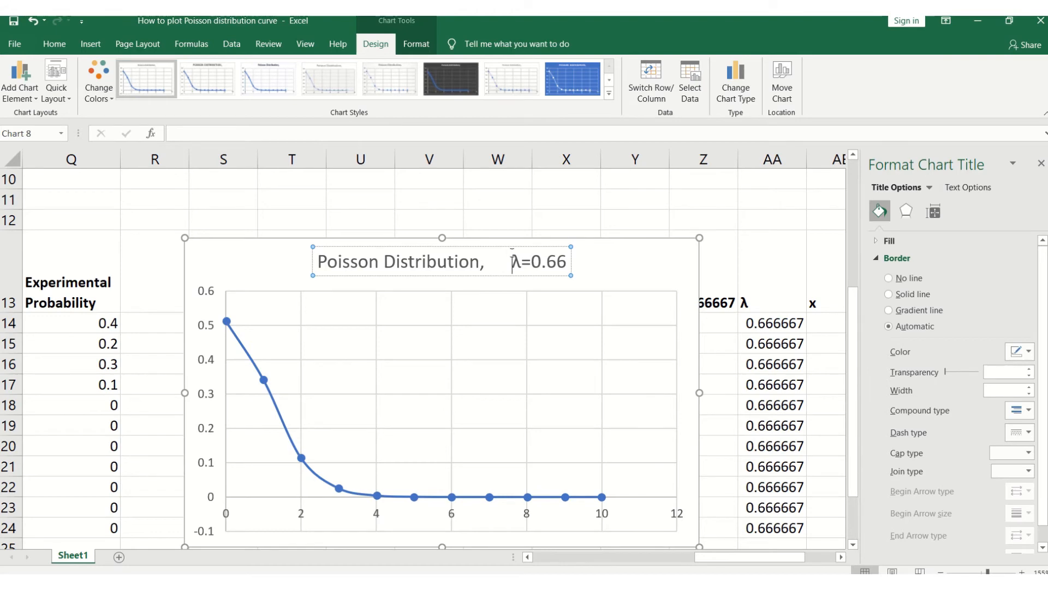
click(519, 221)
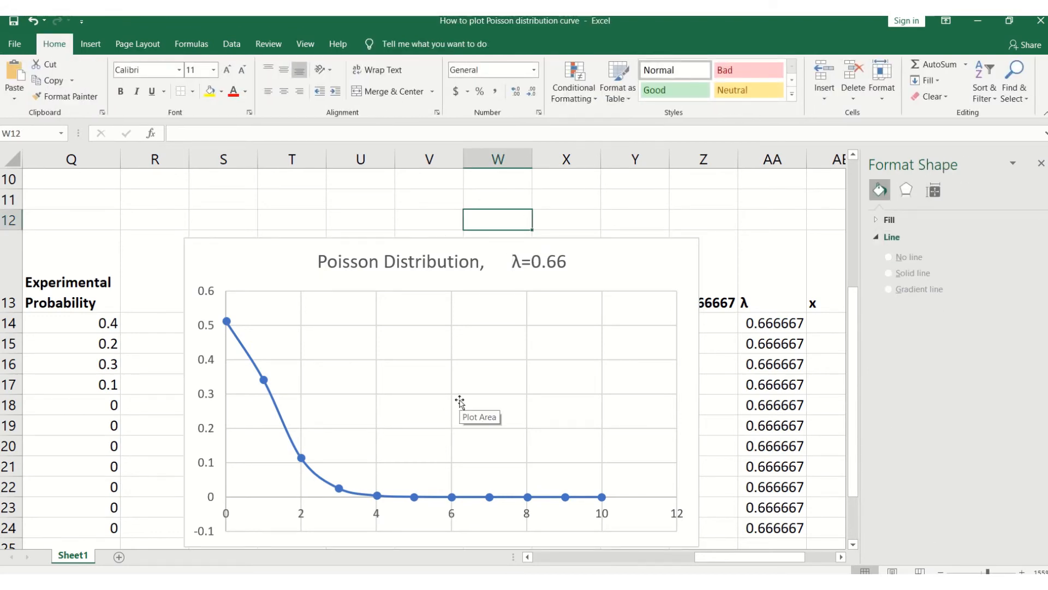
Add axis titles to the Poisson chart and name the vertical axis "Probability"
click(655, 241)
click(719, 249)
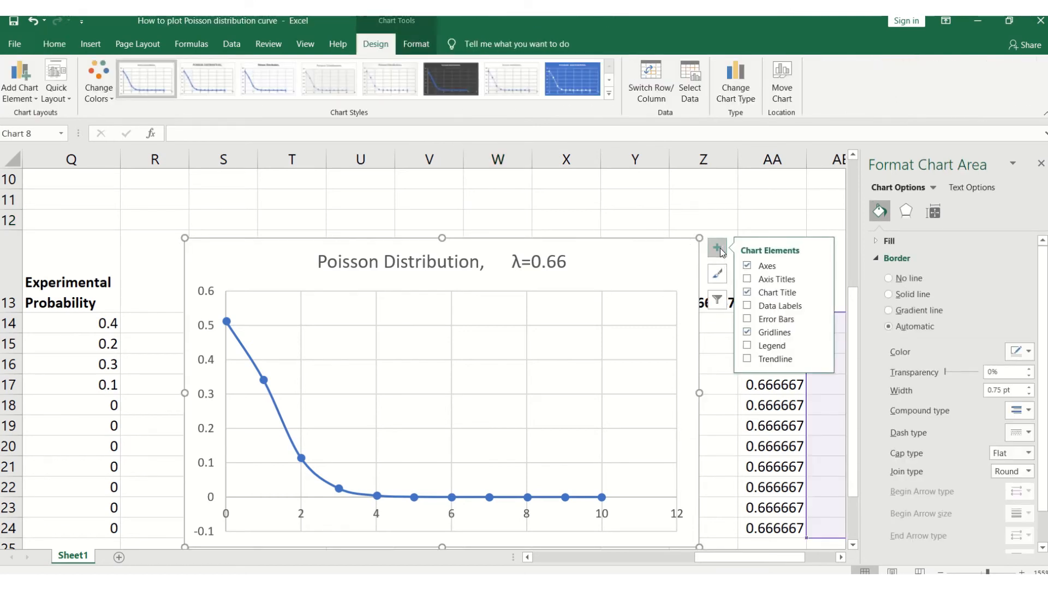
click(748, 279)
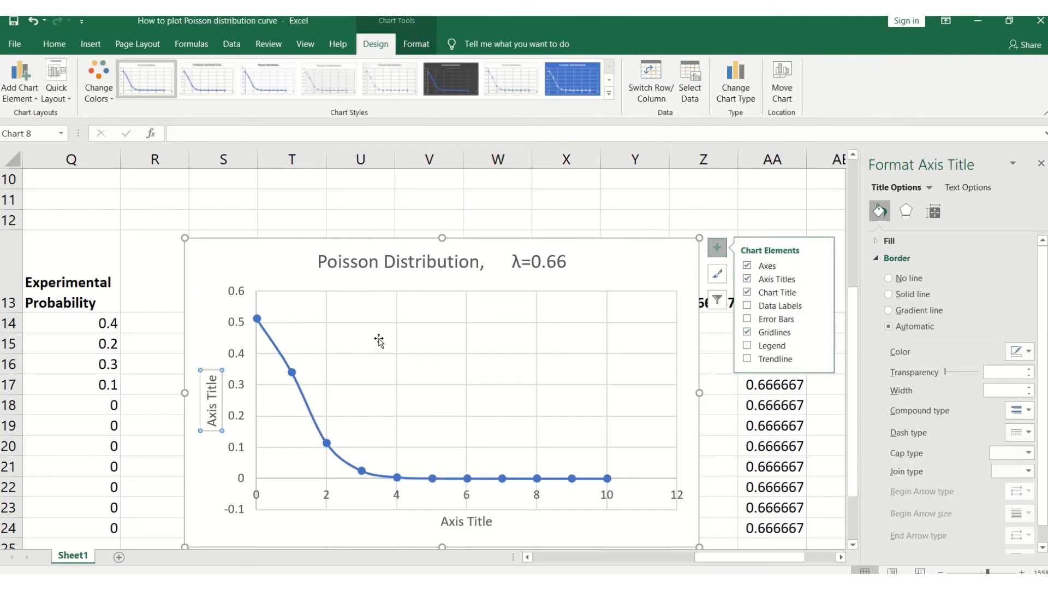
click(213, 419)
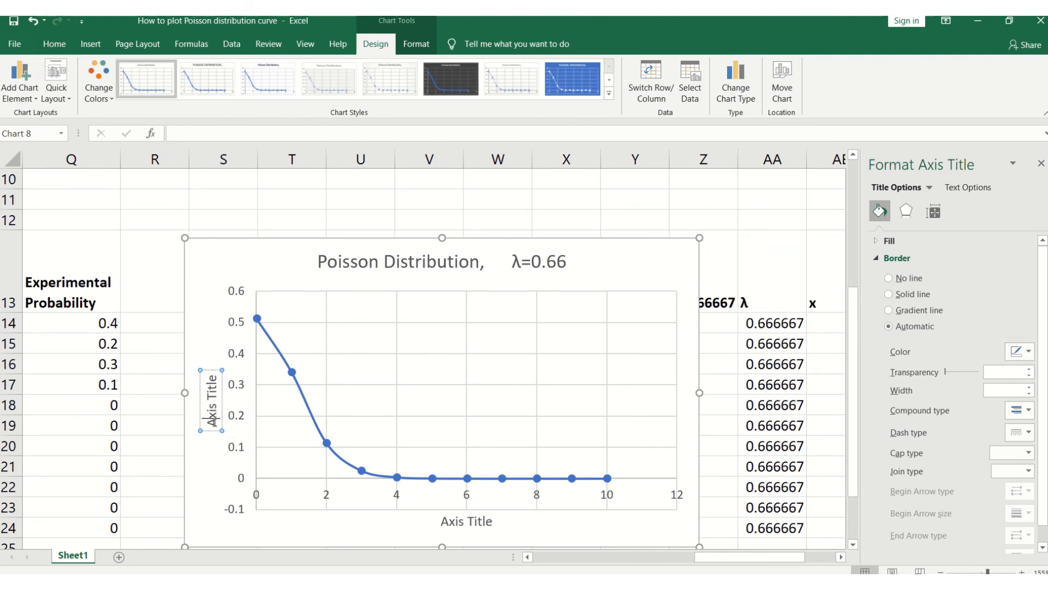
drag(214, 423, 214, 389)
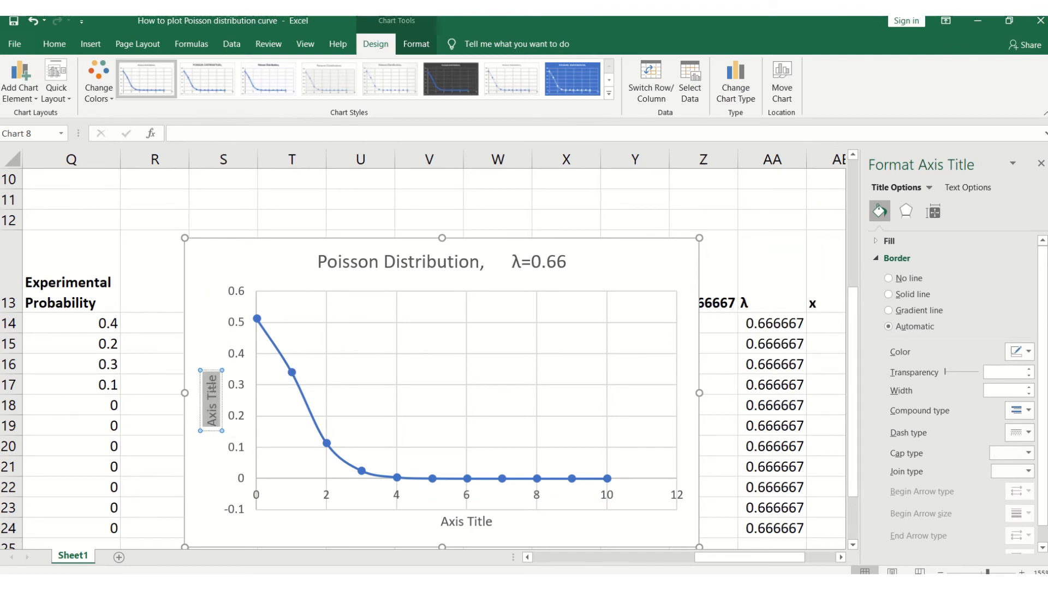
text(P)
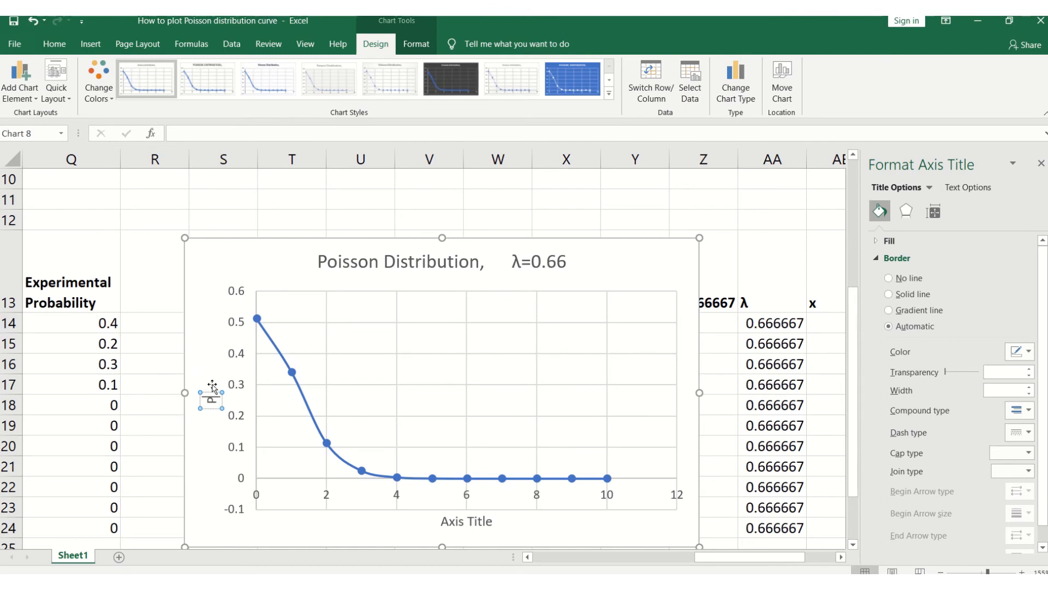
text(robab)
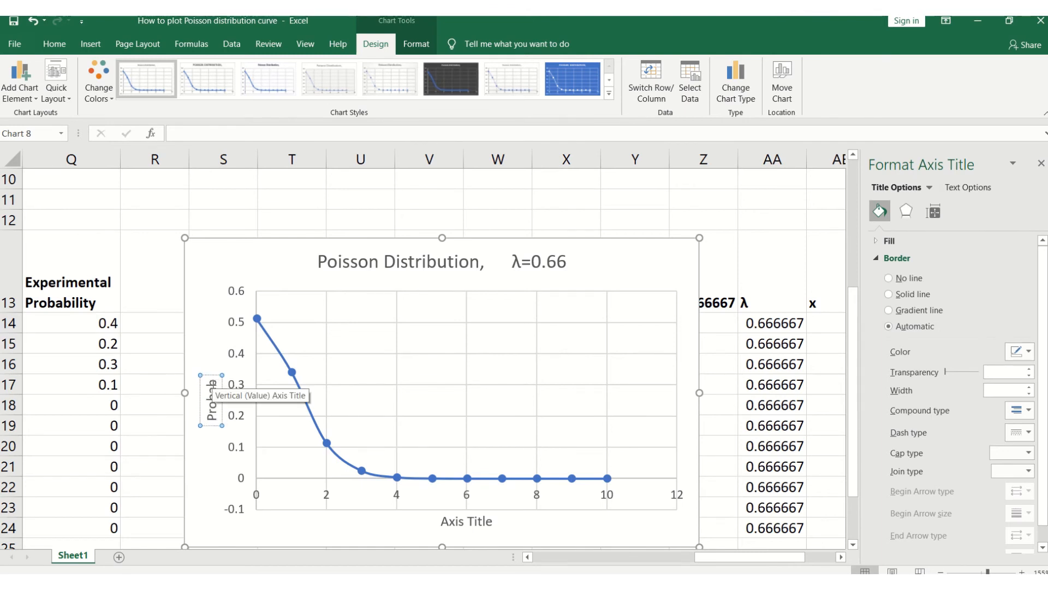
text(ility)
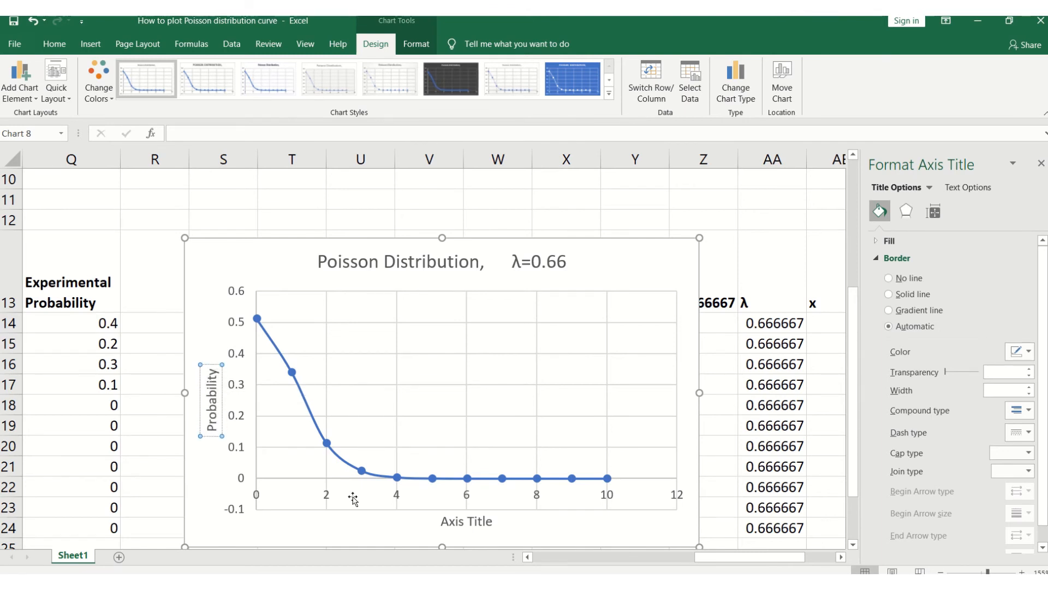
Replace the horizontal axis title of the chart with "x"
click(430, 511)
click(445, 519)
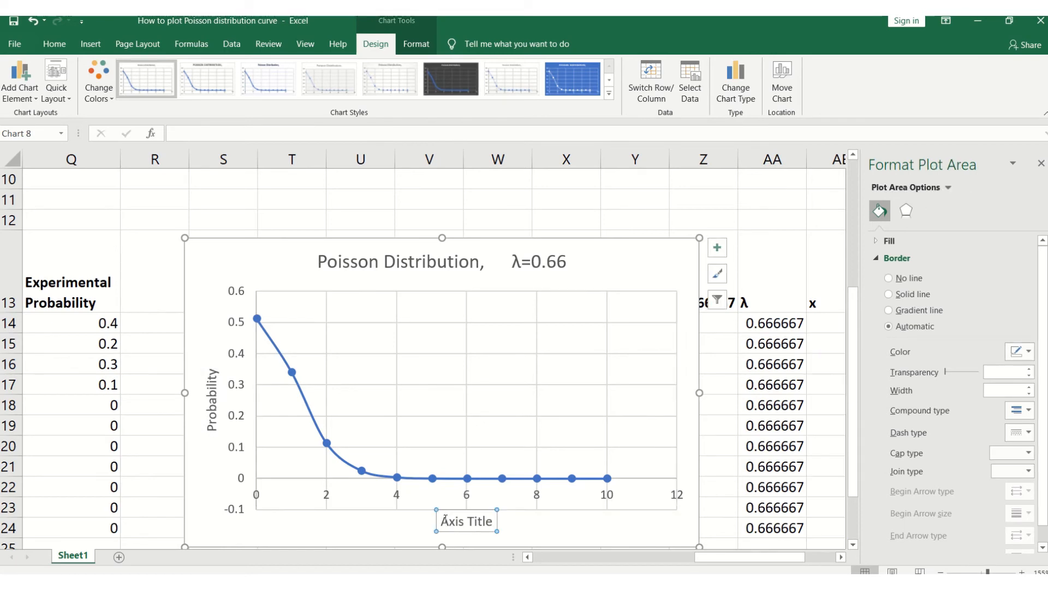
drag(445, 522, 488, 531)
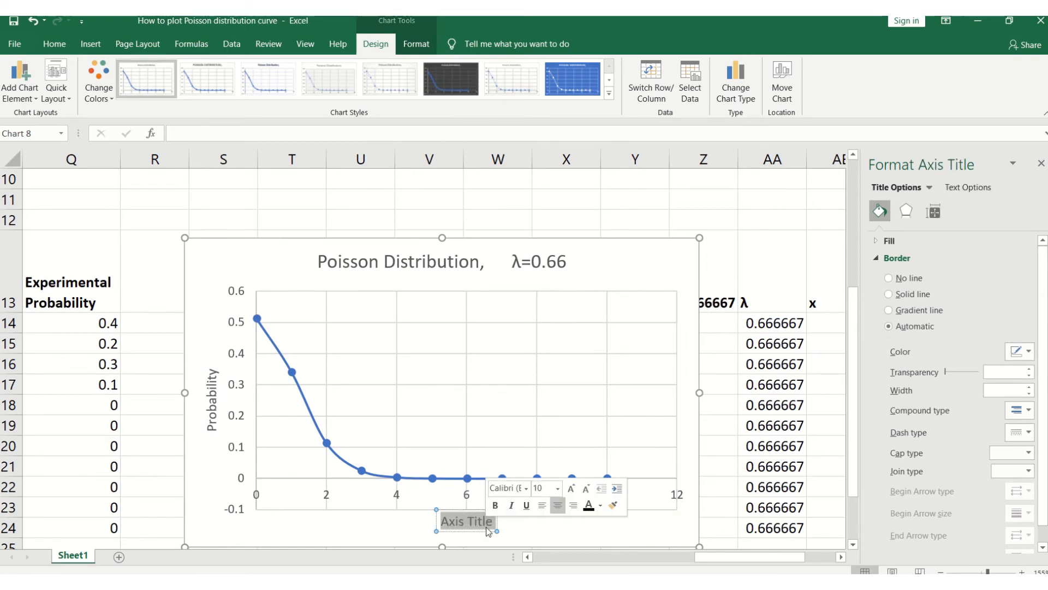
text(x)
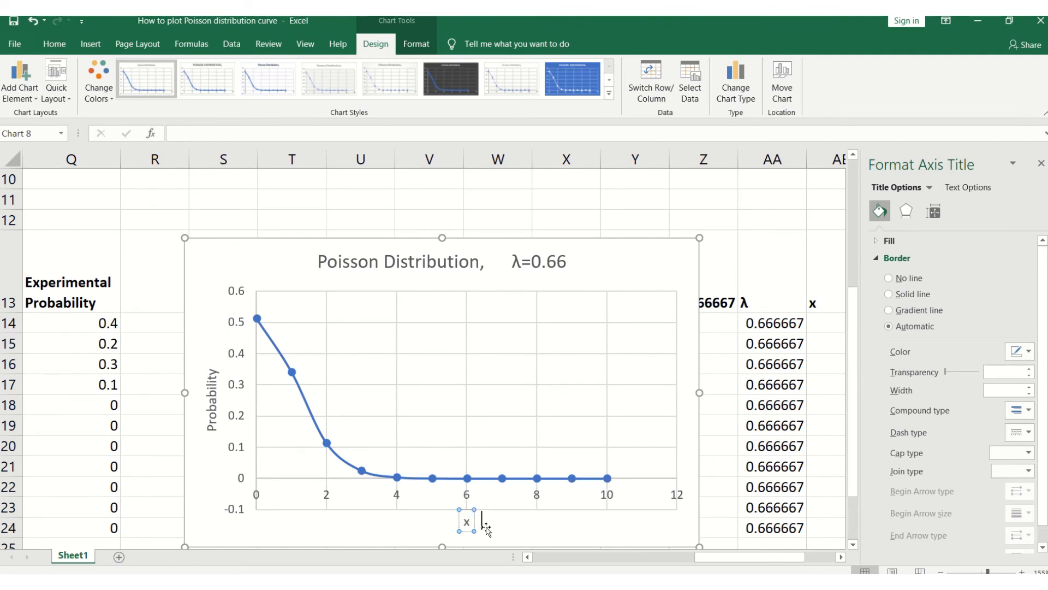
click(665, 192)
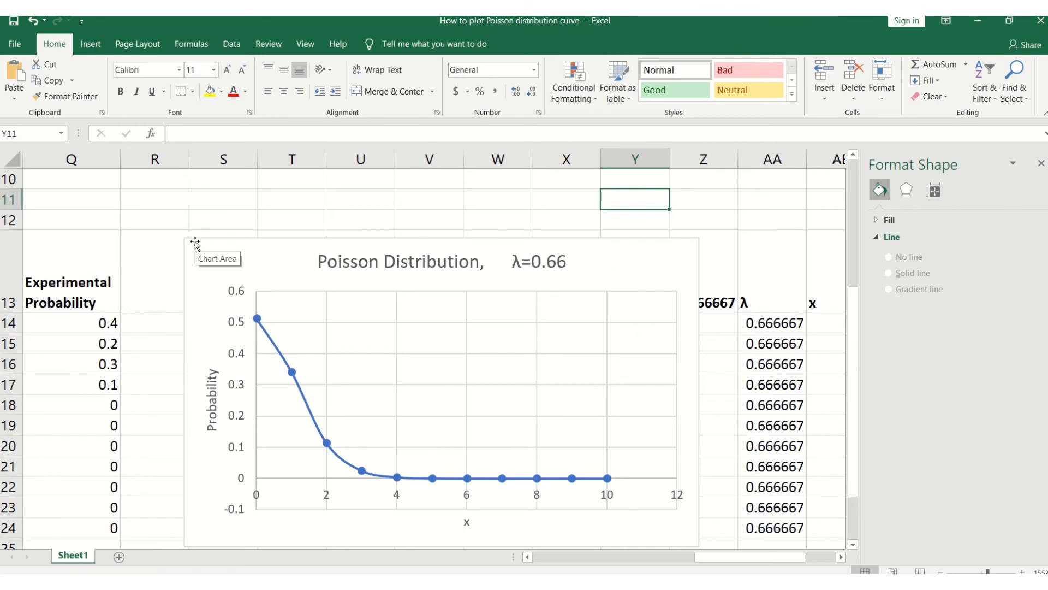
Set all the chart's text to black and move the chart below the Poisson formula
click(194, 238)
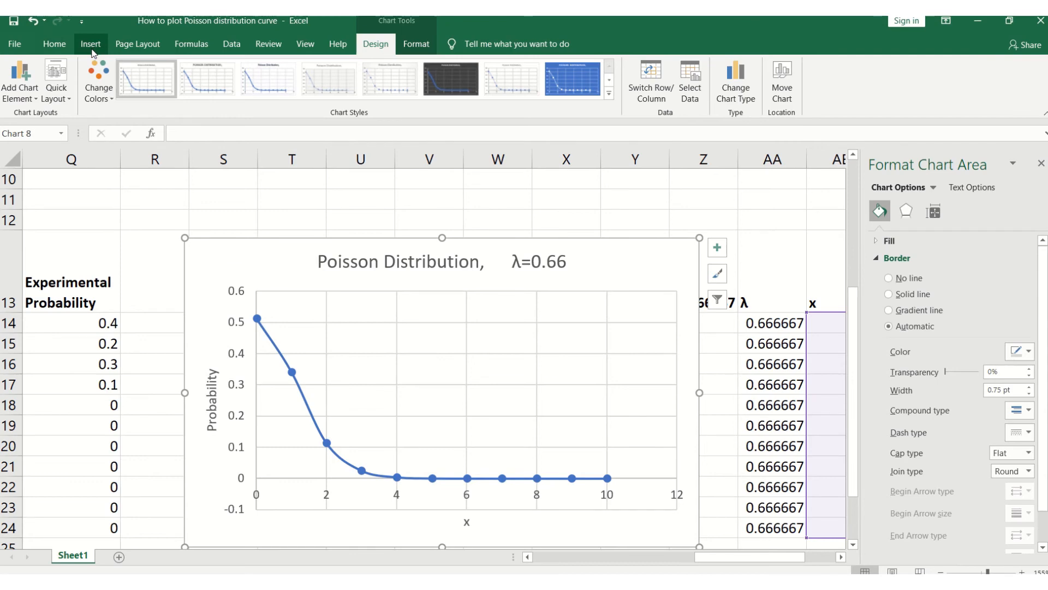
click(54, 44)
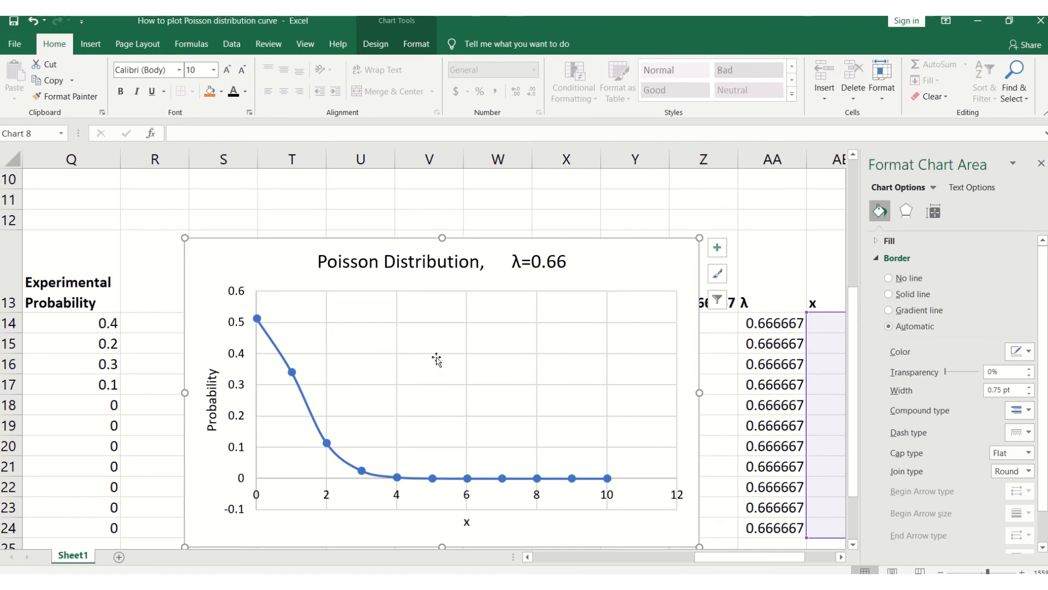
click(780, 211)
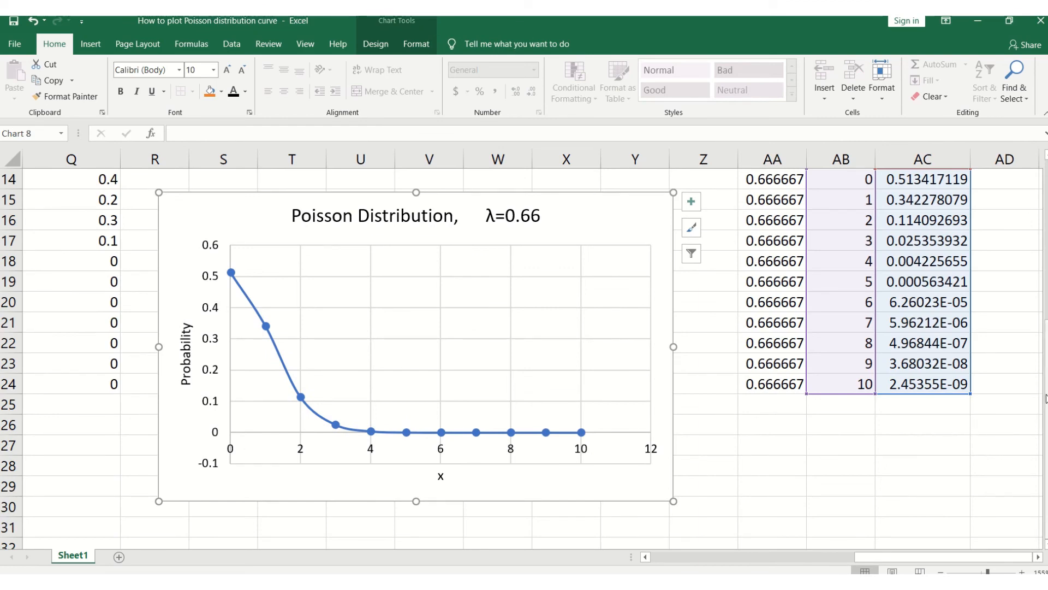
drag(1046, 398, 1047, 374)
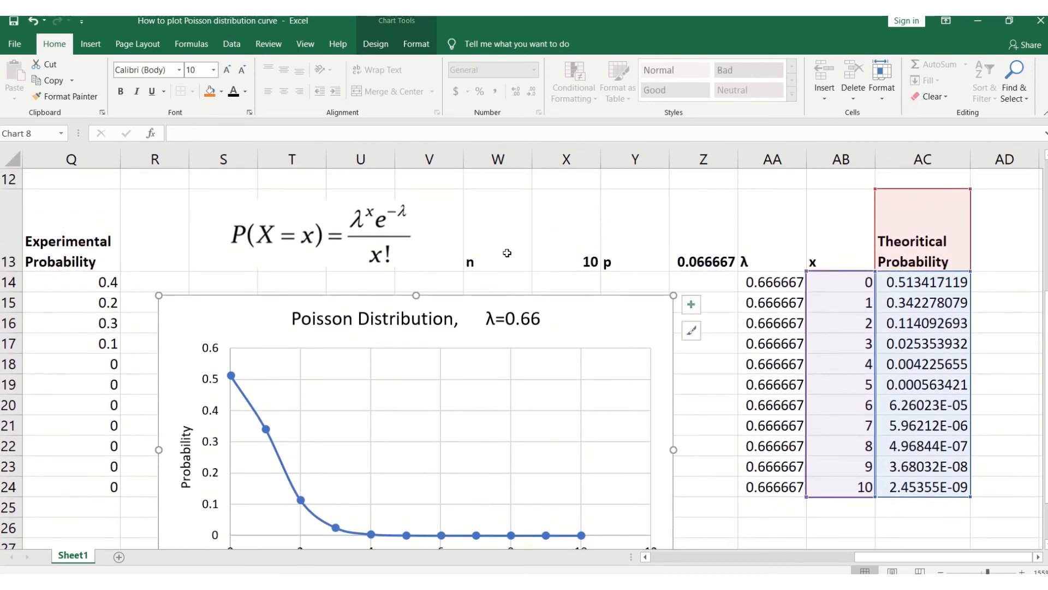
Copy the Experimental Probability column Q13:Q24 to AD13 and paste it as values only
drag(88, 247, 95, 484)
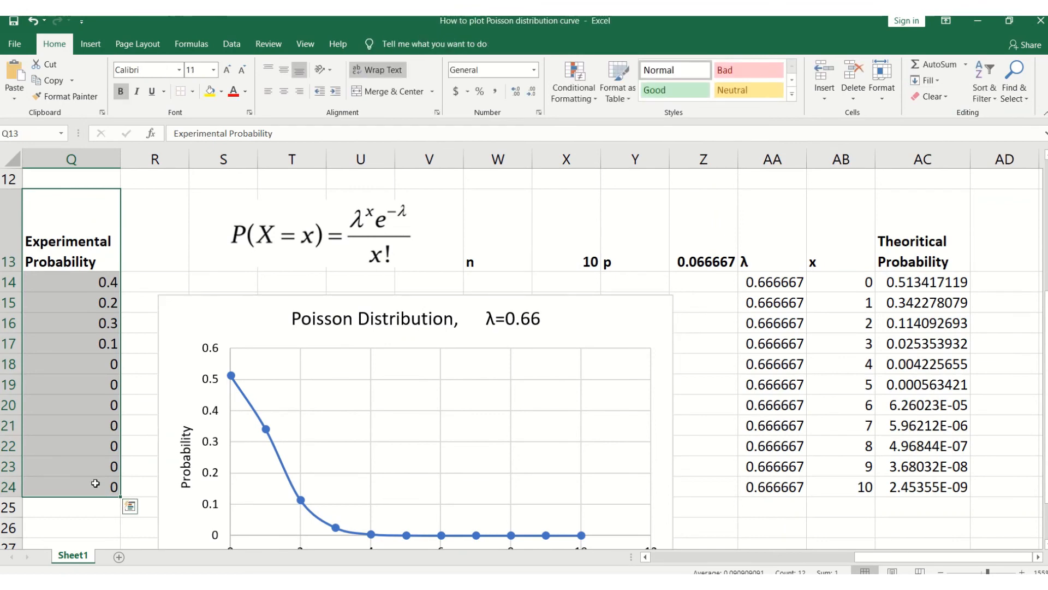
key(ctrl+c)
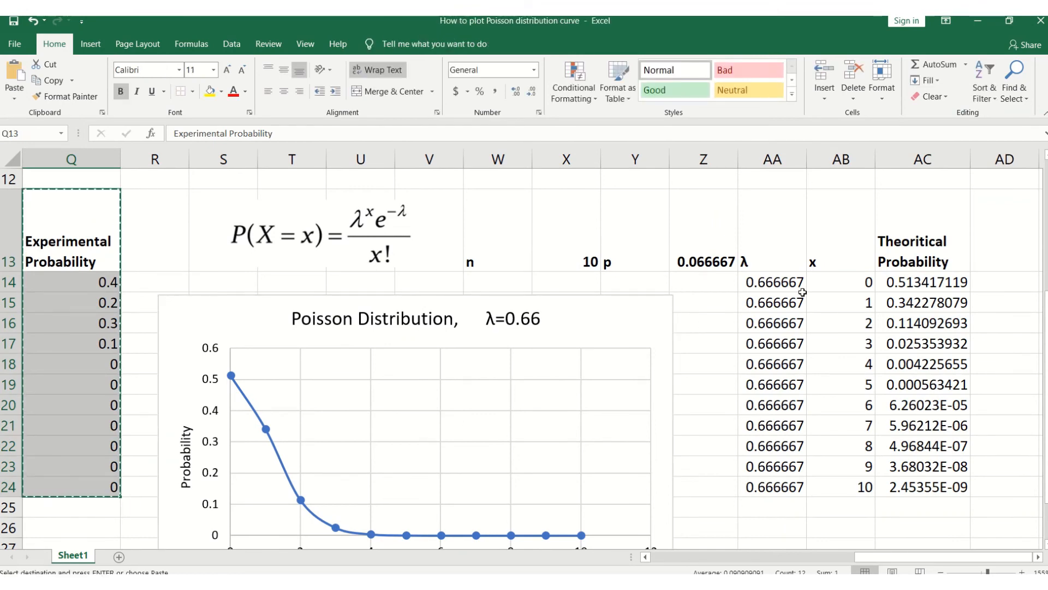
click(977, 251)
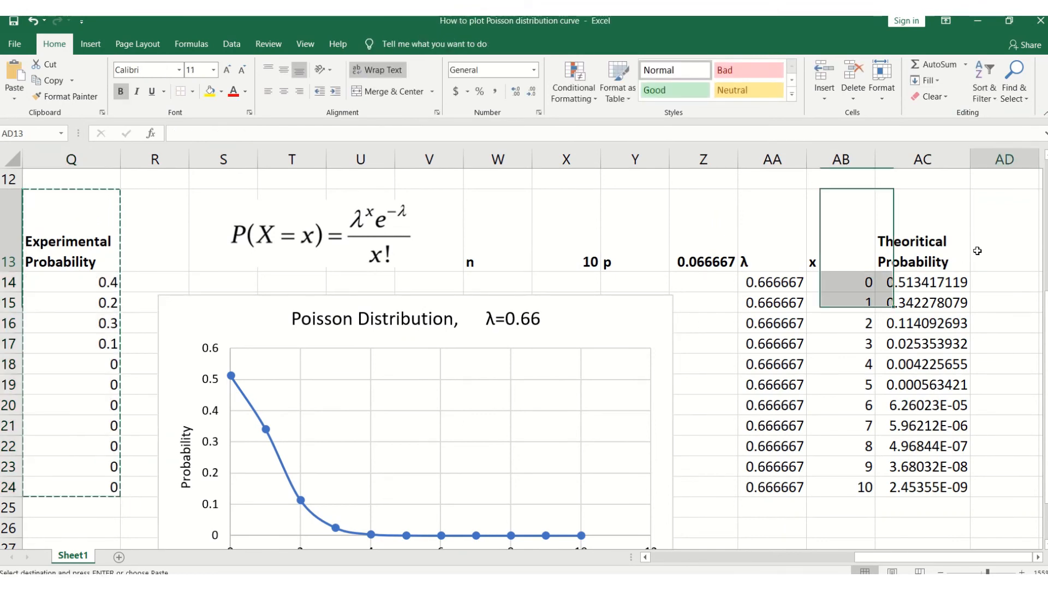
key(ctrl+v)
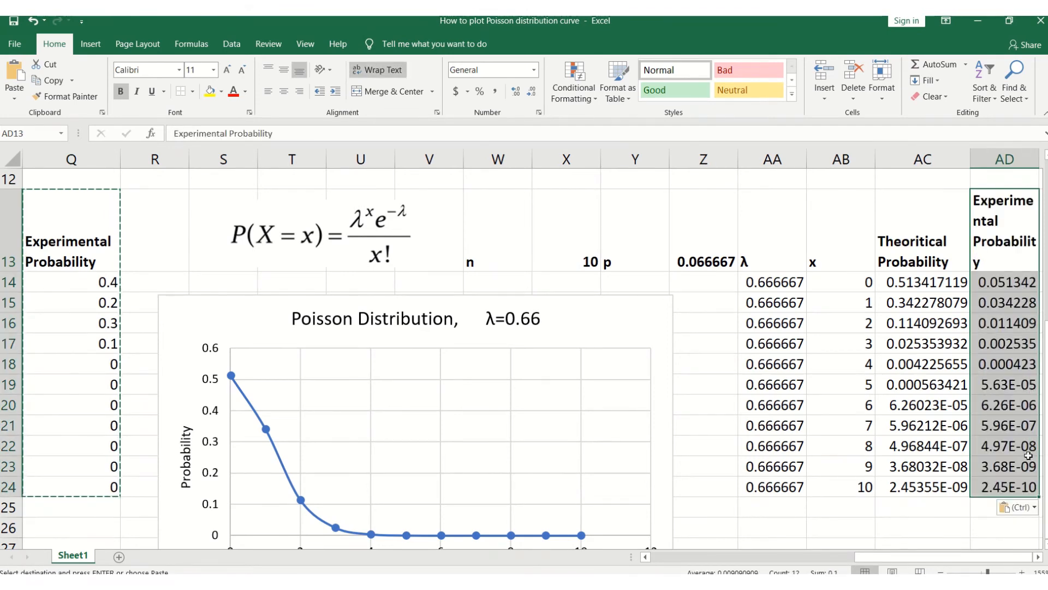
click(1035, 508)
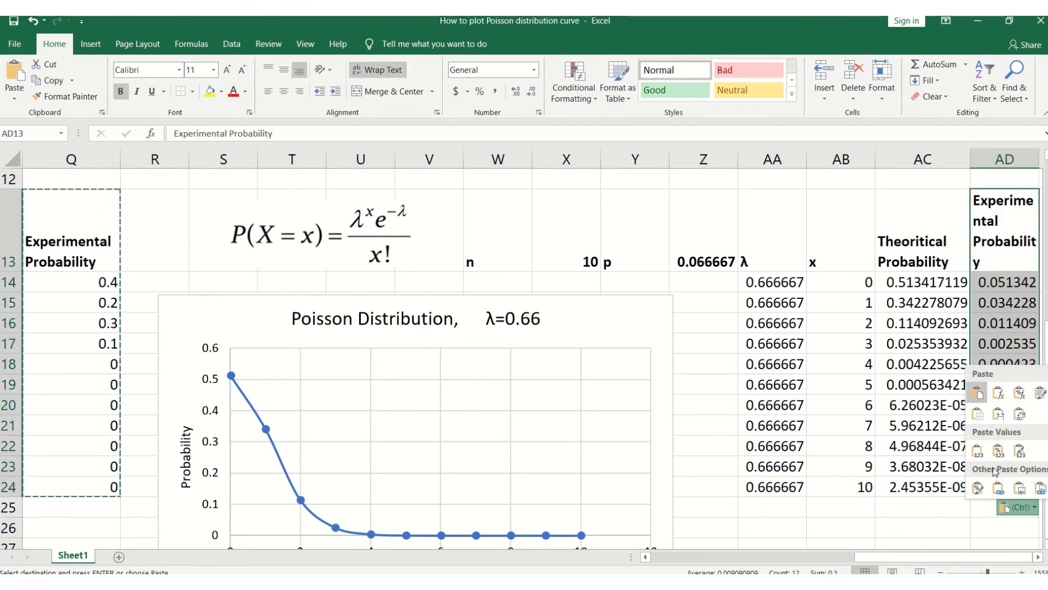
click(977, 453)
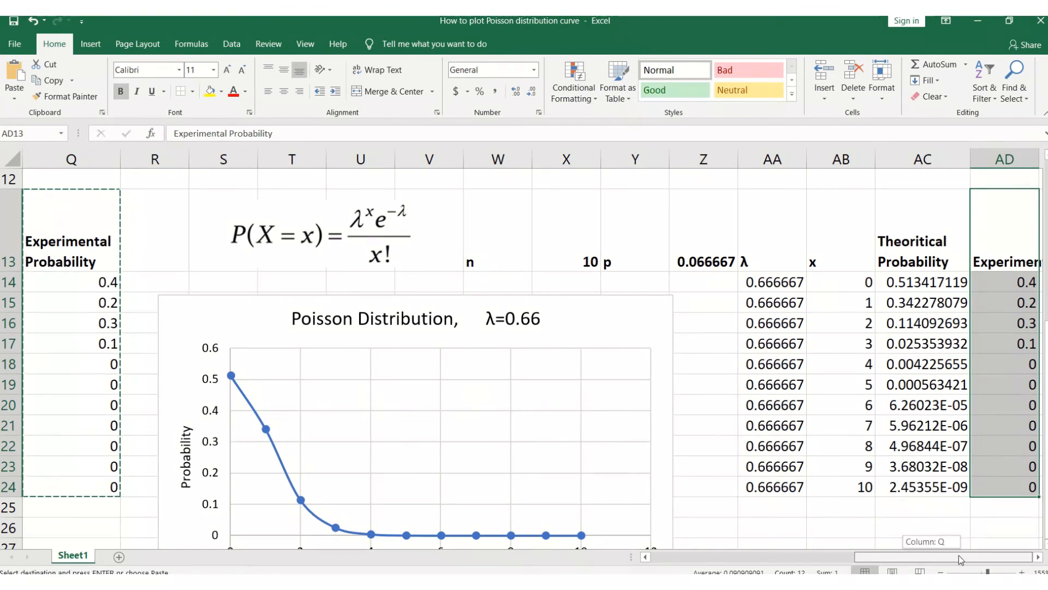
click(1036, 558)
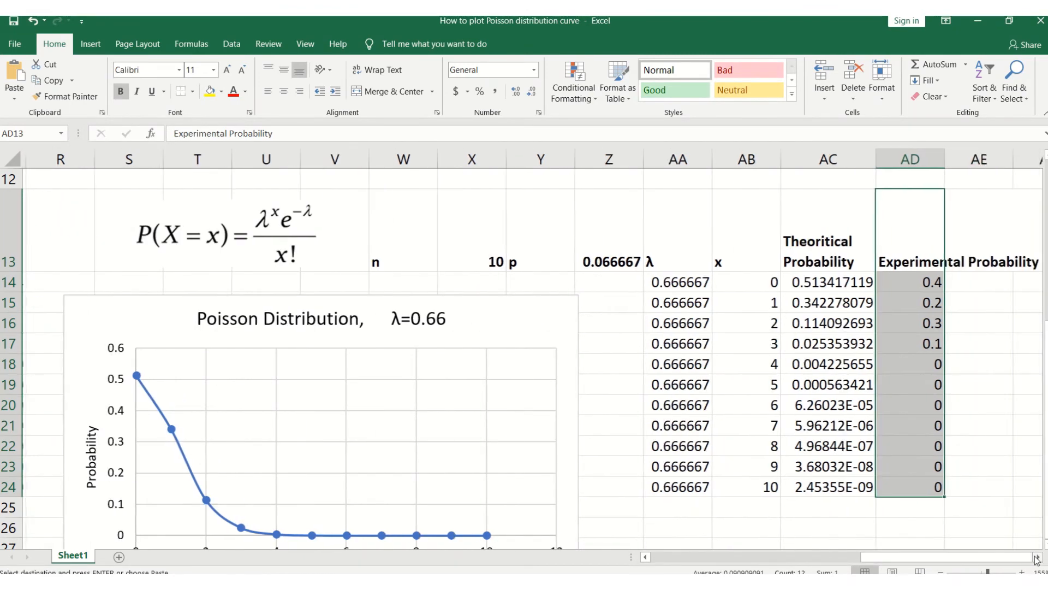
click(982, 508)
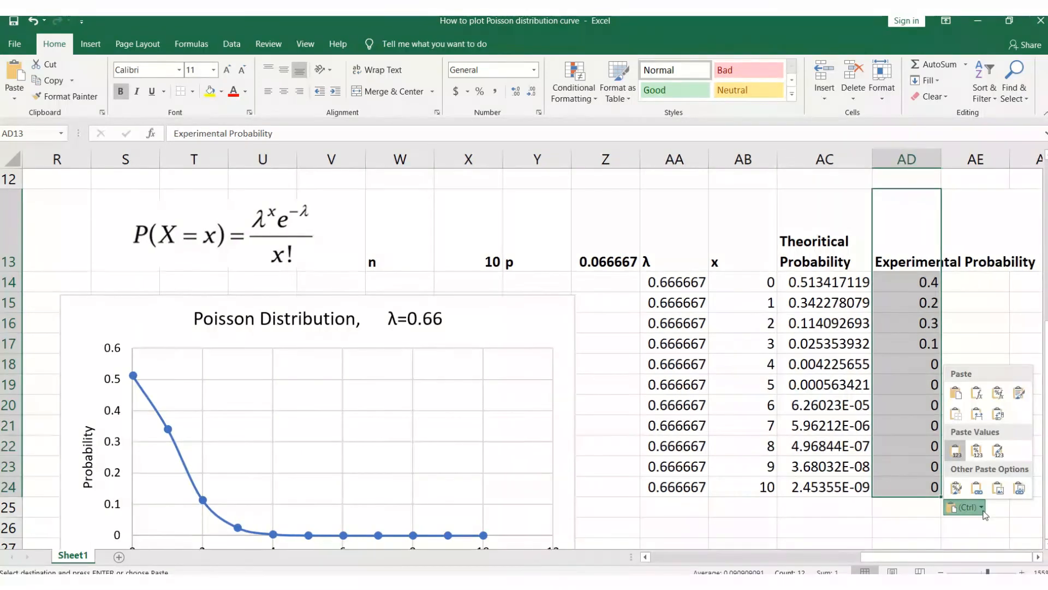
click(954, 449)
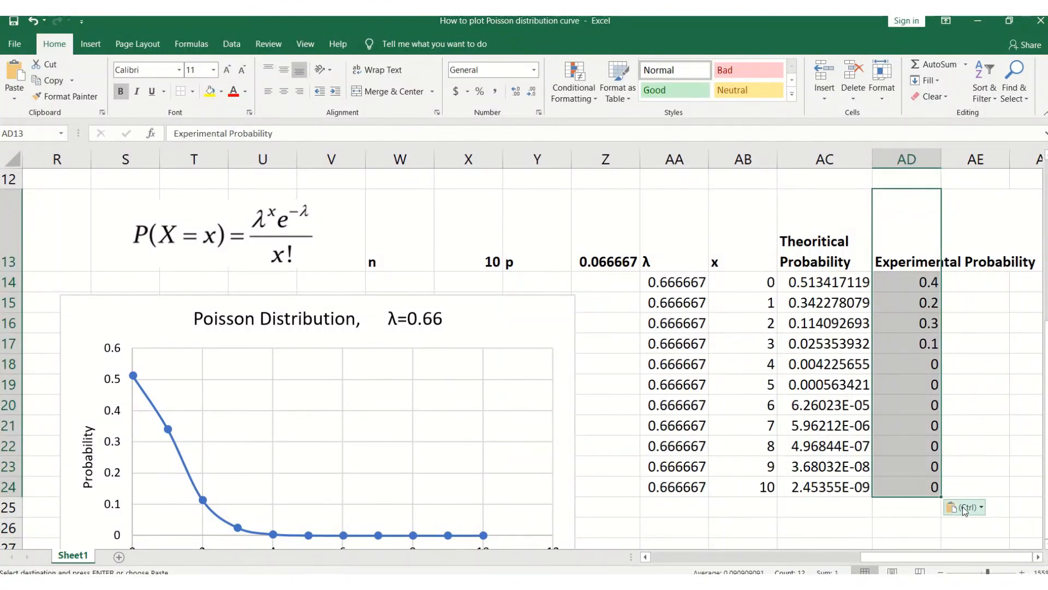
click(950, 506)
Wrap the text of the Experimental Probability header in cell AD13
click(917, 254)
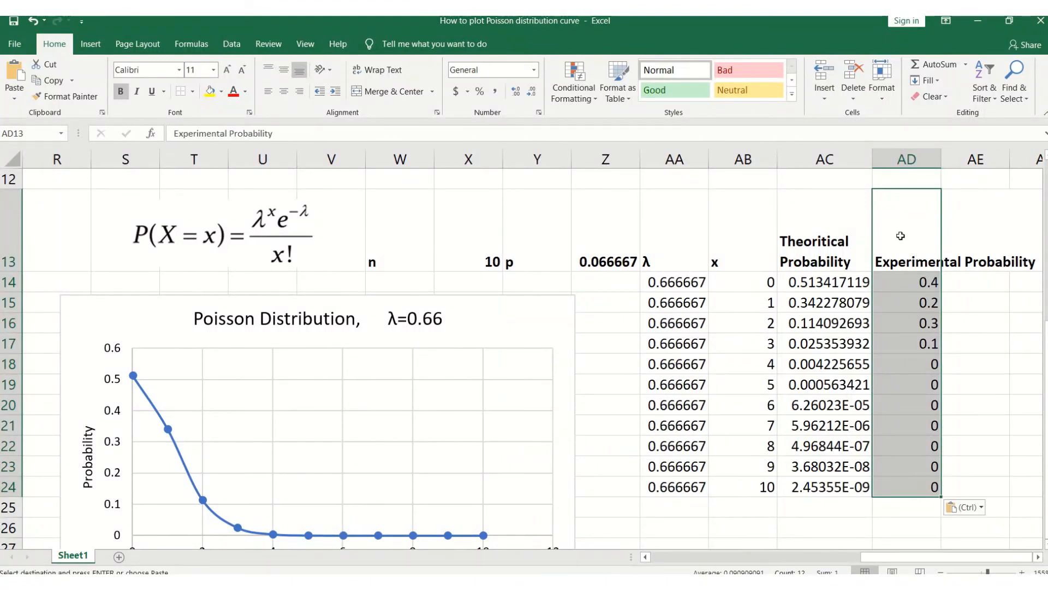
click(901, 236)
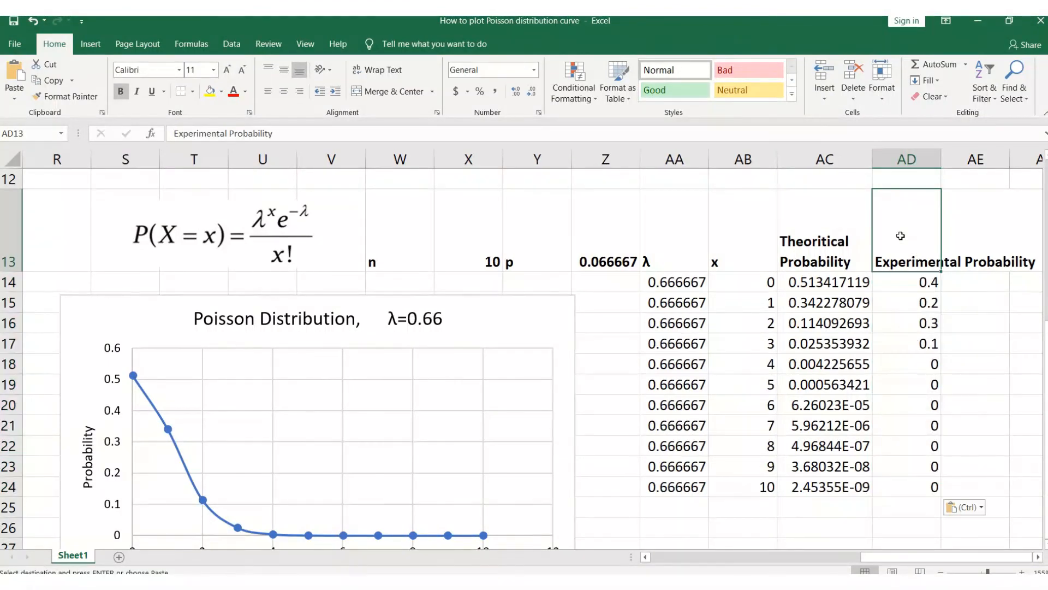
click(363, 73)
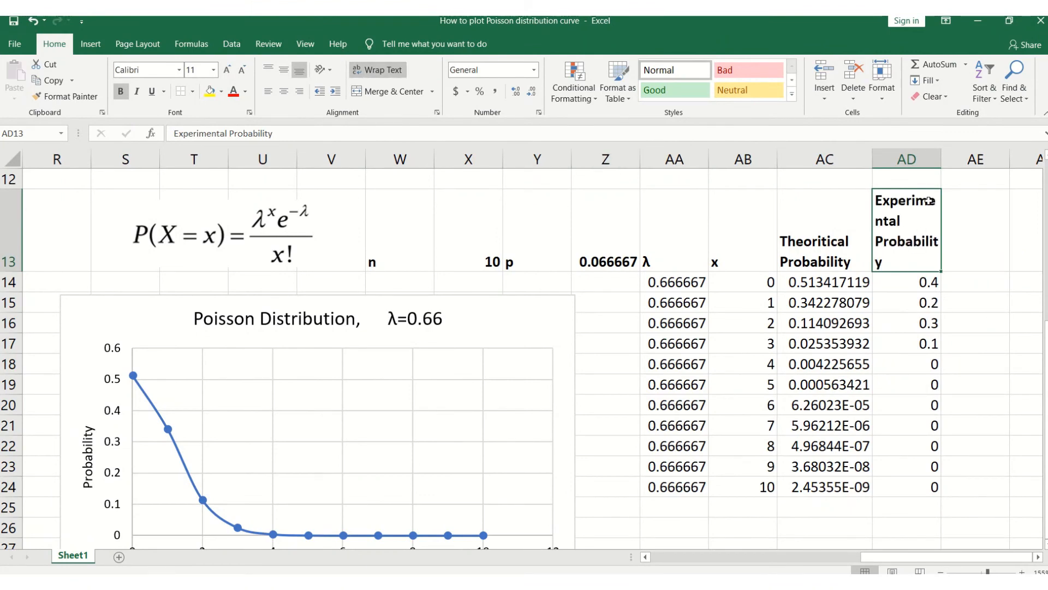
Widen the Experimental Probability column AD and plot AB13:AD24 as a scatter chart with smooth lines and markers
drag(940, 159, 955, 159)
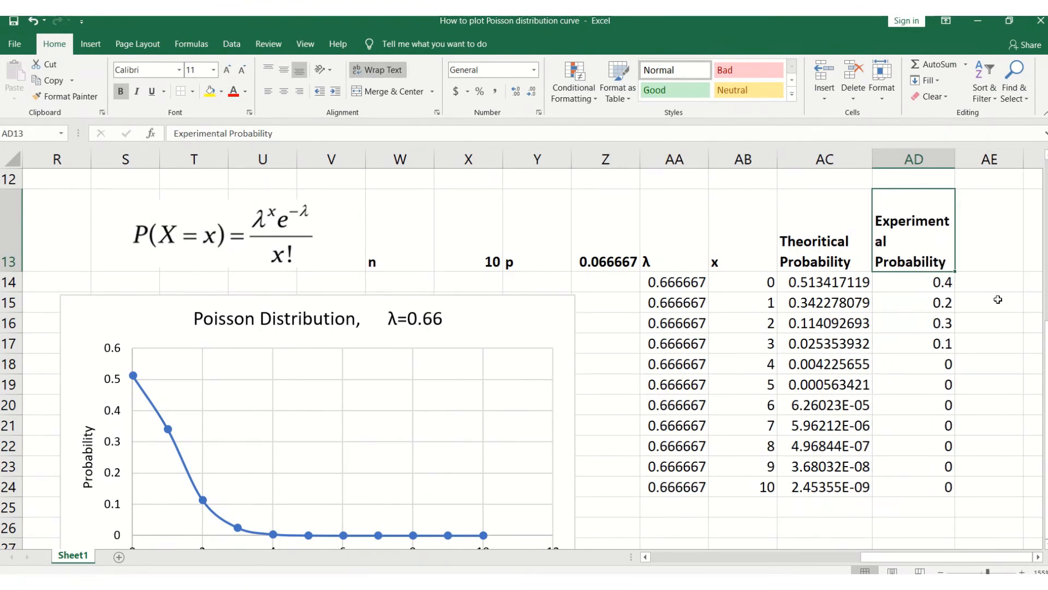
click(1007, 337)
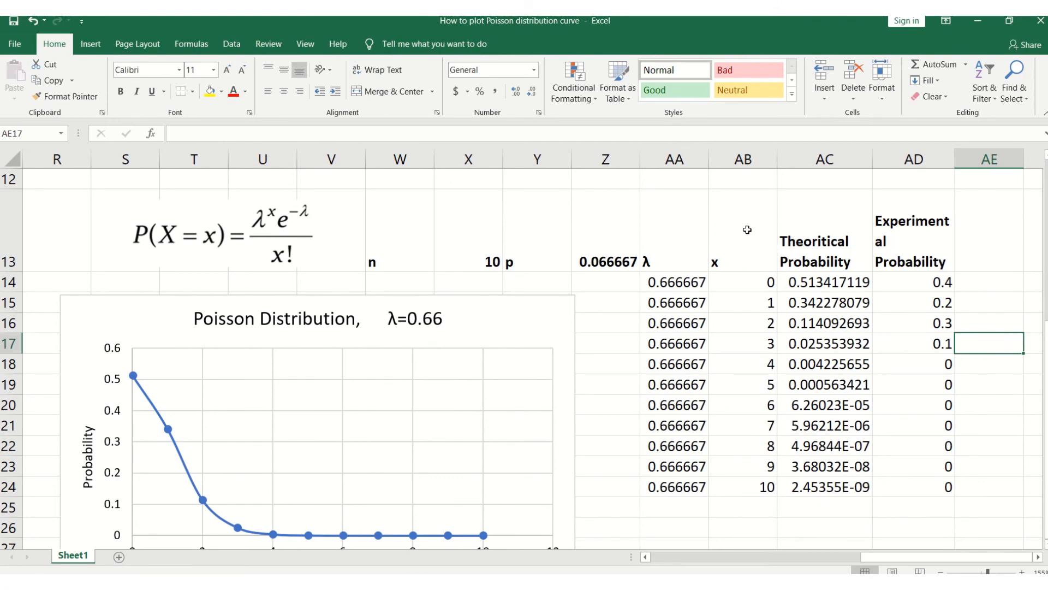
drag(746, 230, 953, 491)
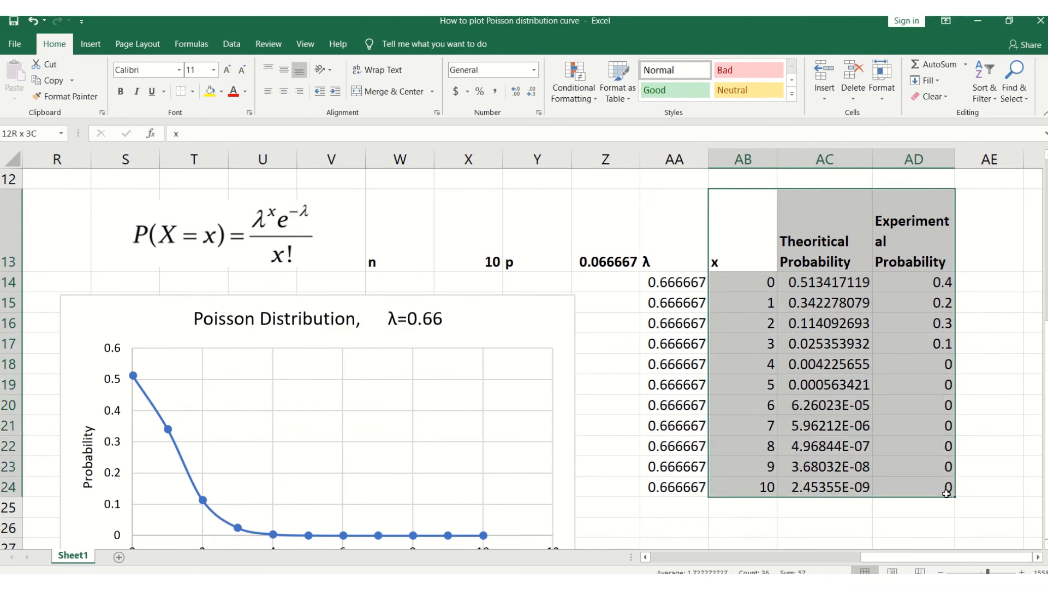
click(92, 45)
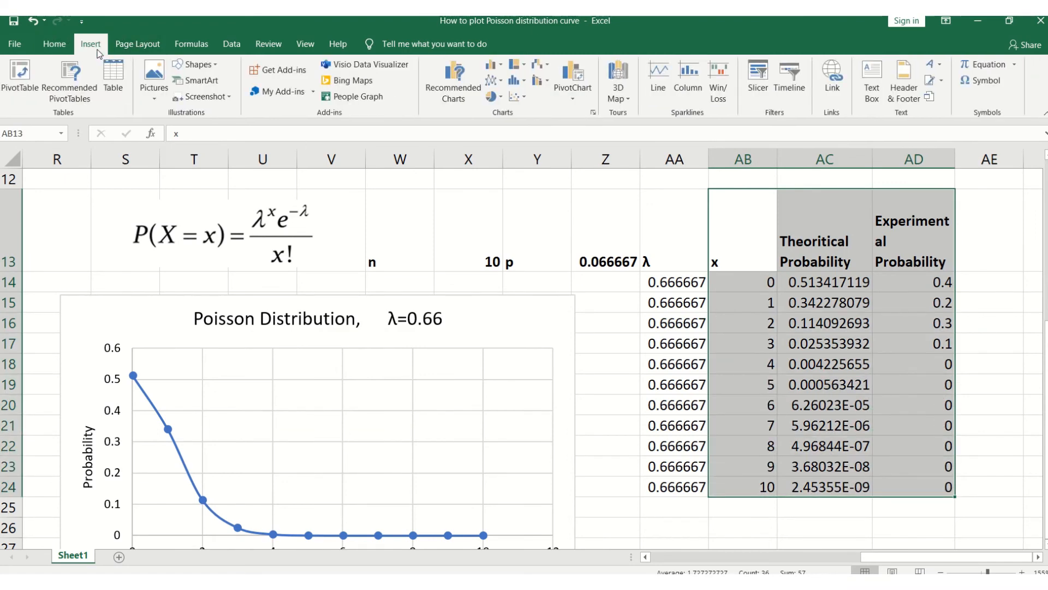
click(526, 95)
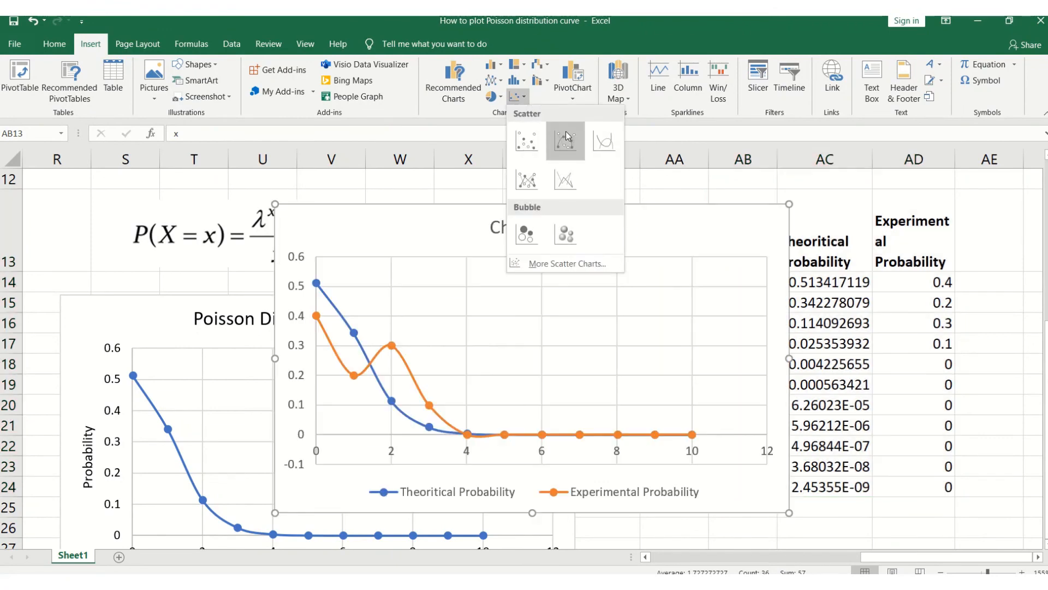
click(567, 135)
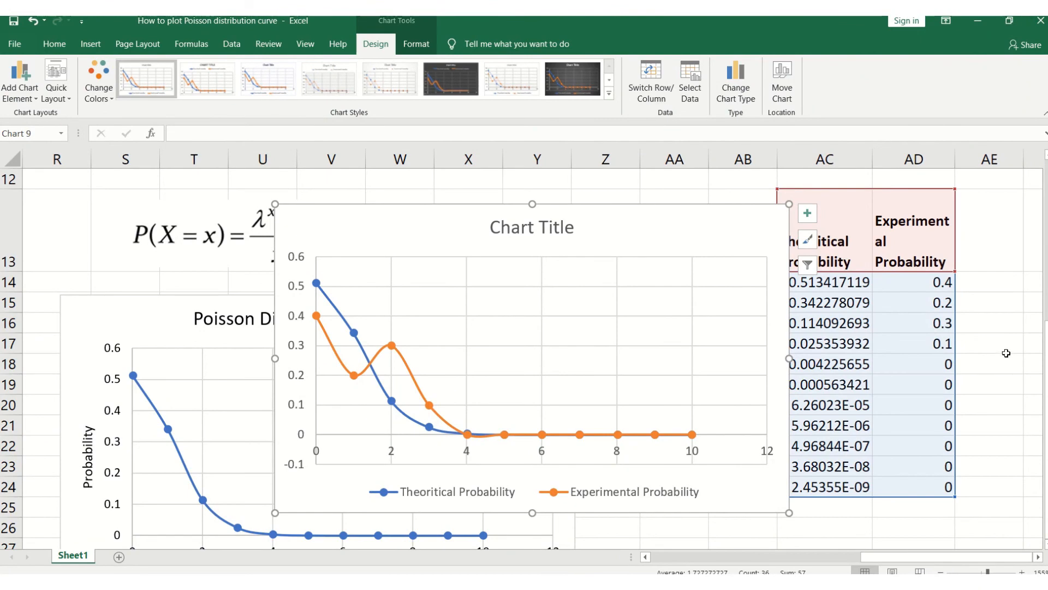
Move the new comparison chart off the data into the empty columns beside the Experimental Probability column AD
drag(520, 206, 1035, 224)
drag(625, 206, 1045, 187)
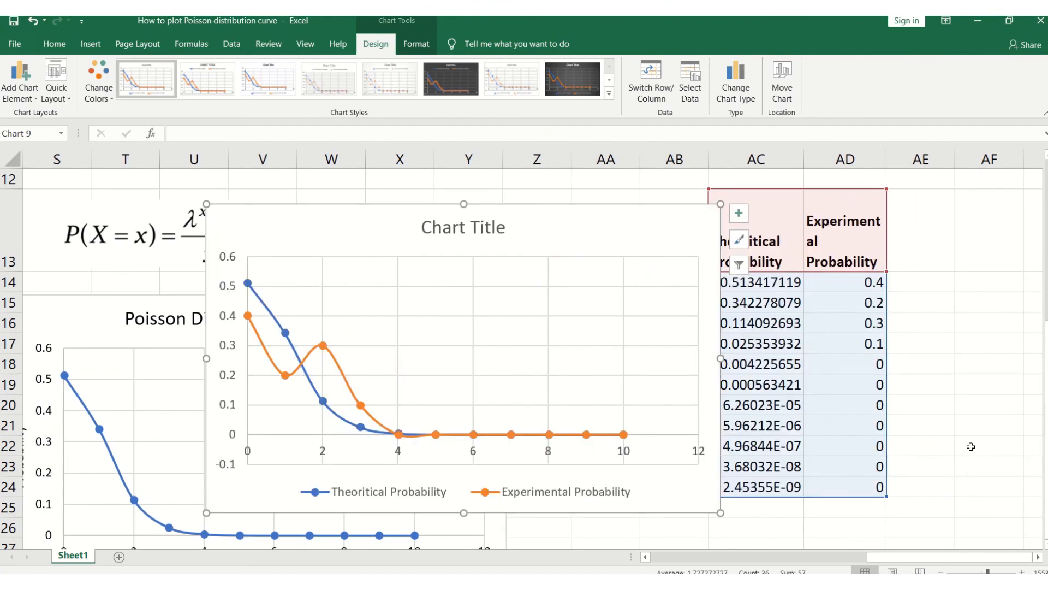
click(1038, 556)
click(1038, 557)
click(1038, 557)
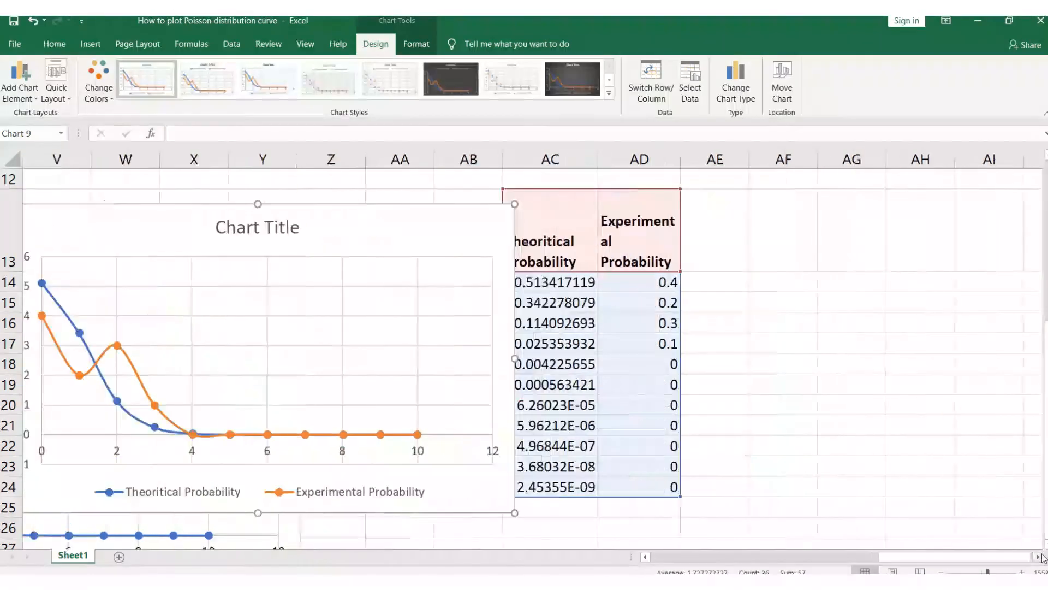
drag(272, 209, 977, 210)
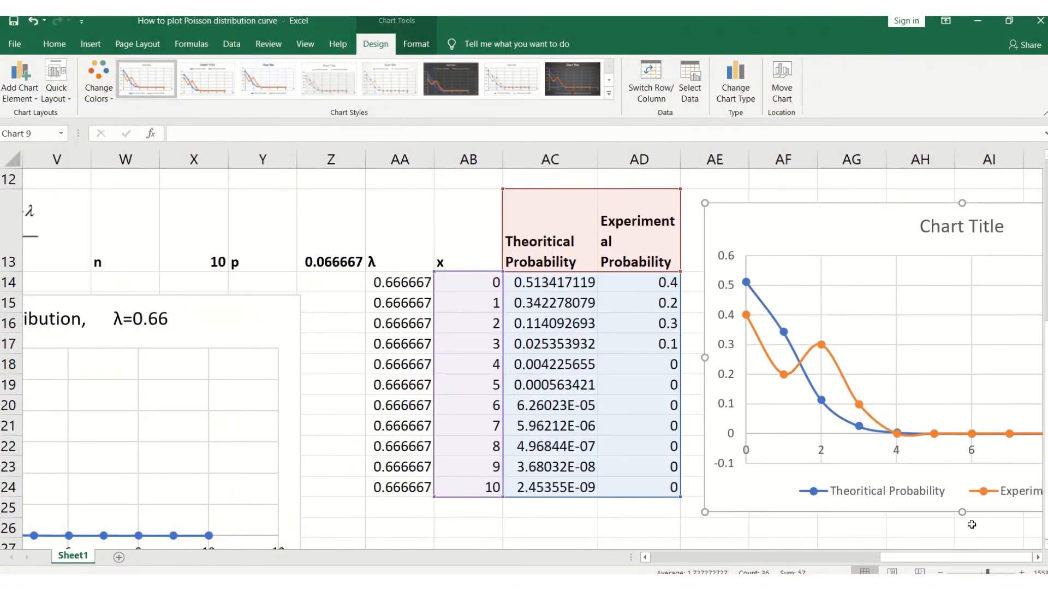
Title the new chart "Comparison of Experimental Probability with Theoritical (Poisson) Probability"
click(1039, 557)
click(1039, 557)
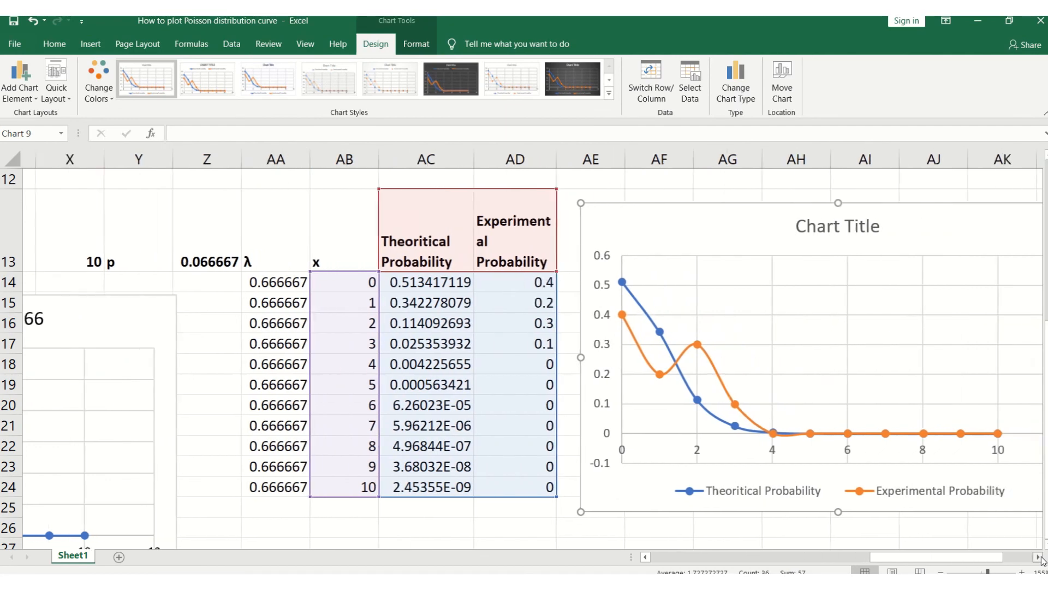
click(1039, 557)
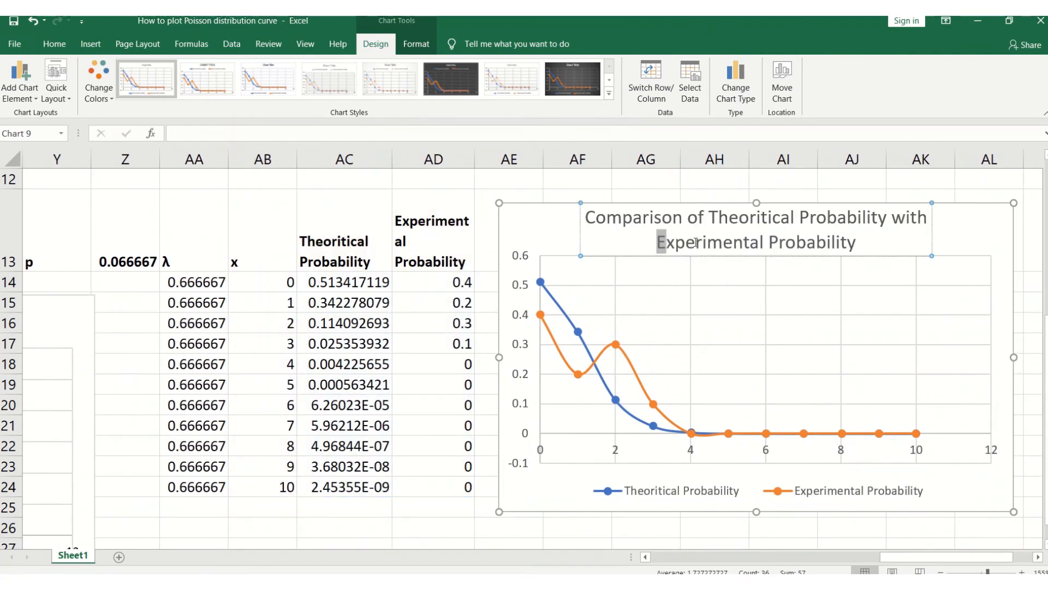
drag(696, 242, 770, 243)
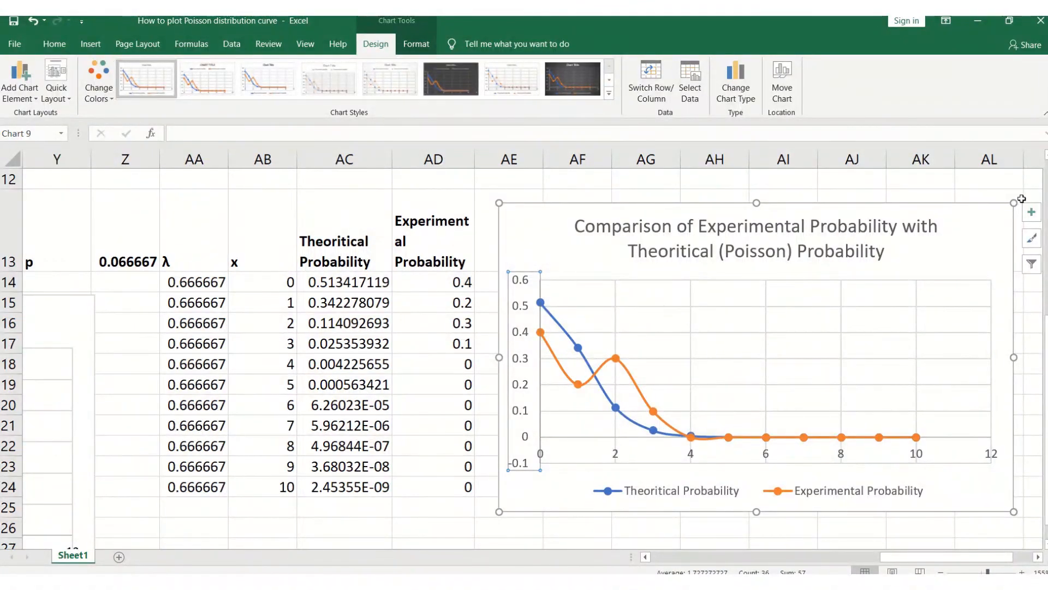
Add axis titles to the comparison chart and set the vertical axis title to "Probability"
click(1031, 213)
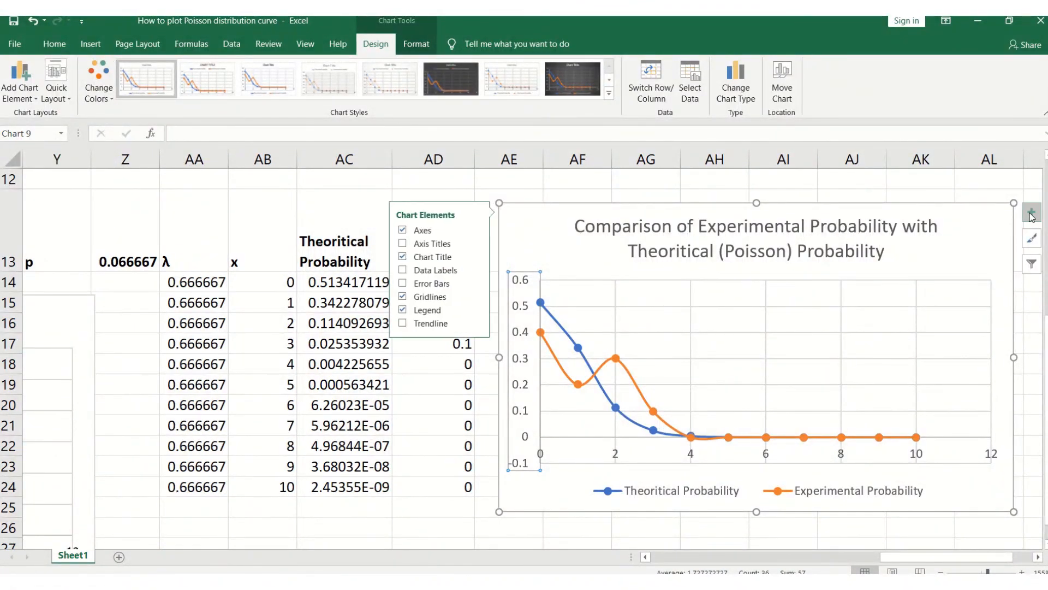
click(429, 243)
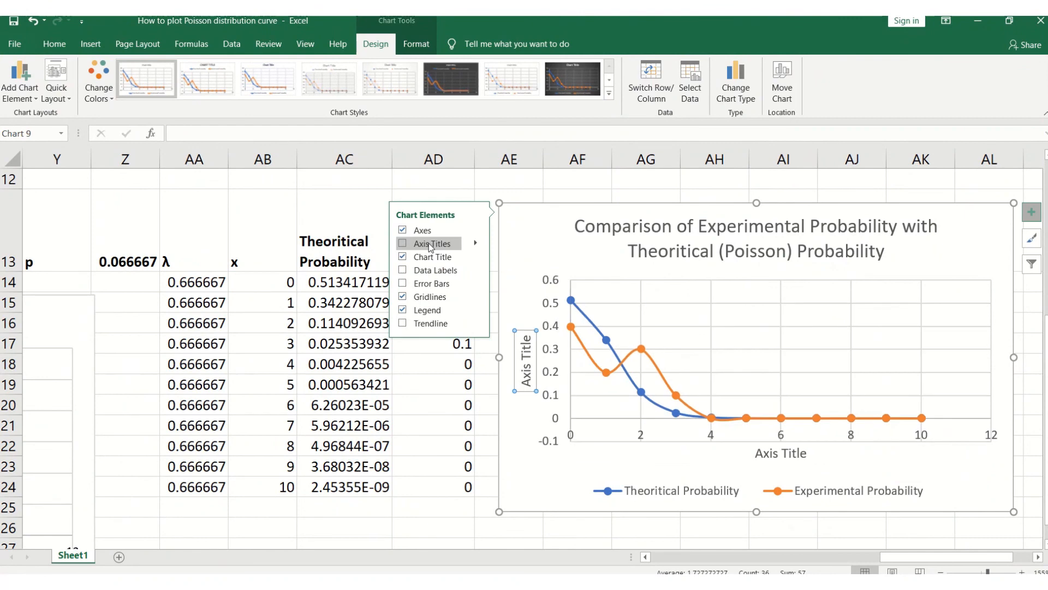
double_click(529, 381)
drag(529, 385, 528, 346)
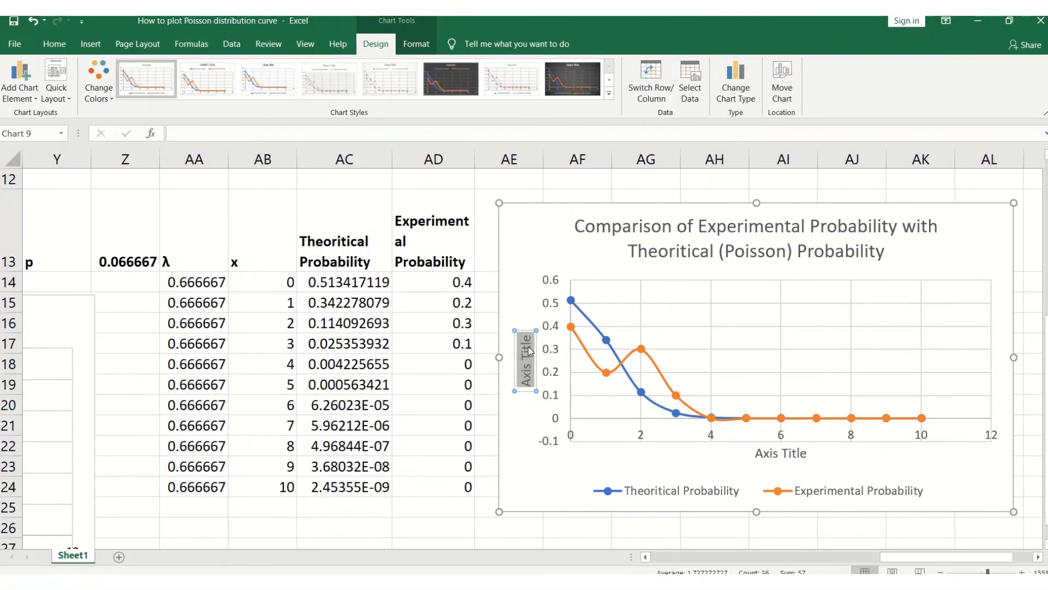
text(Pro)
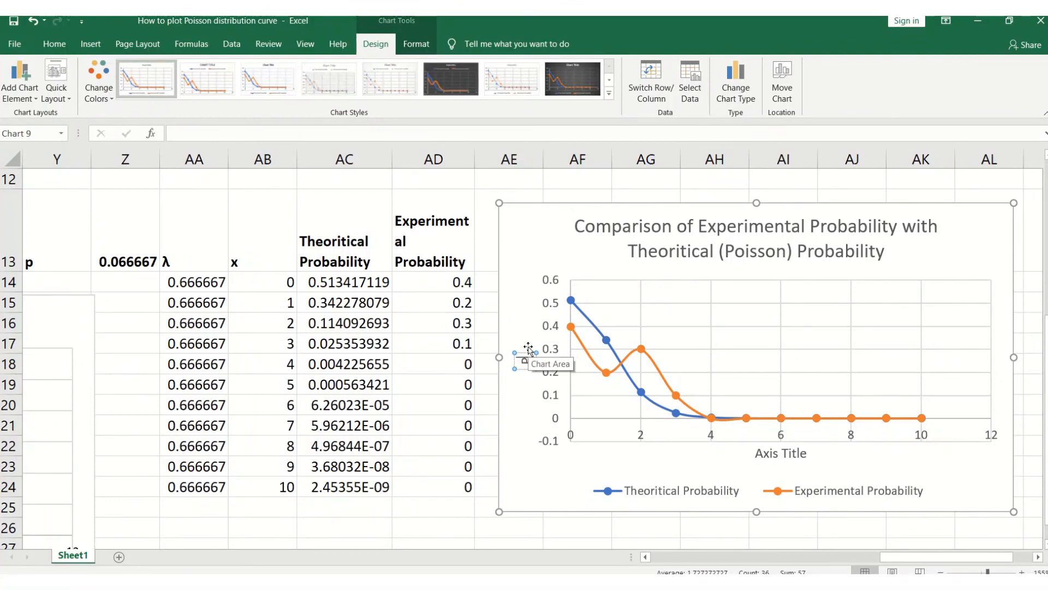
text(babi)
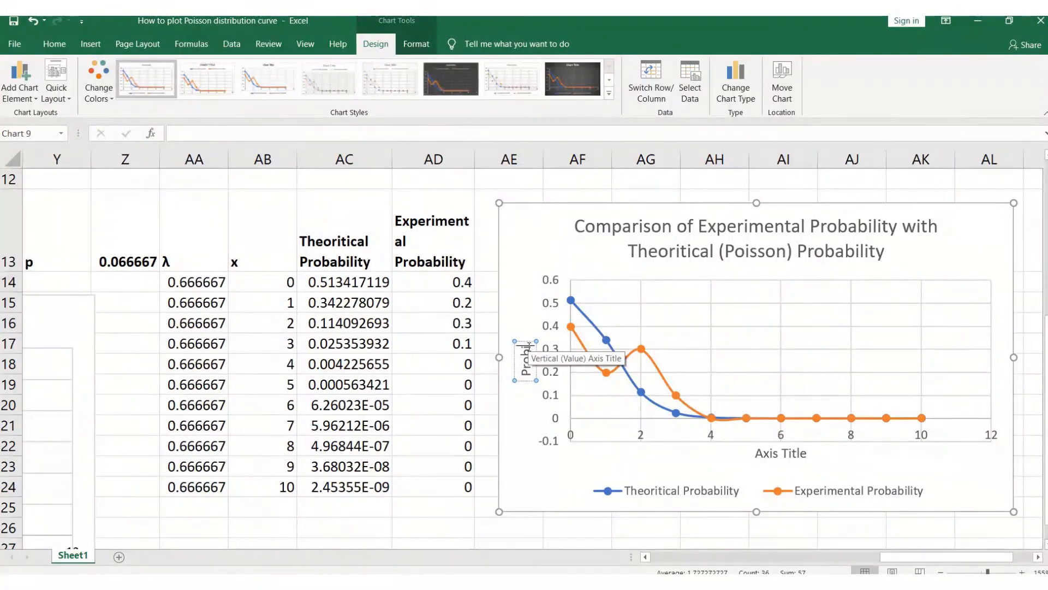
text(lity)
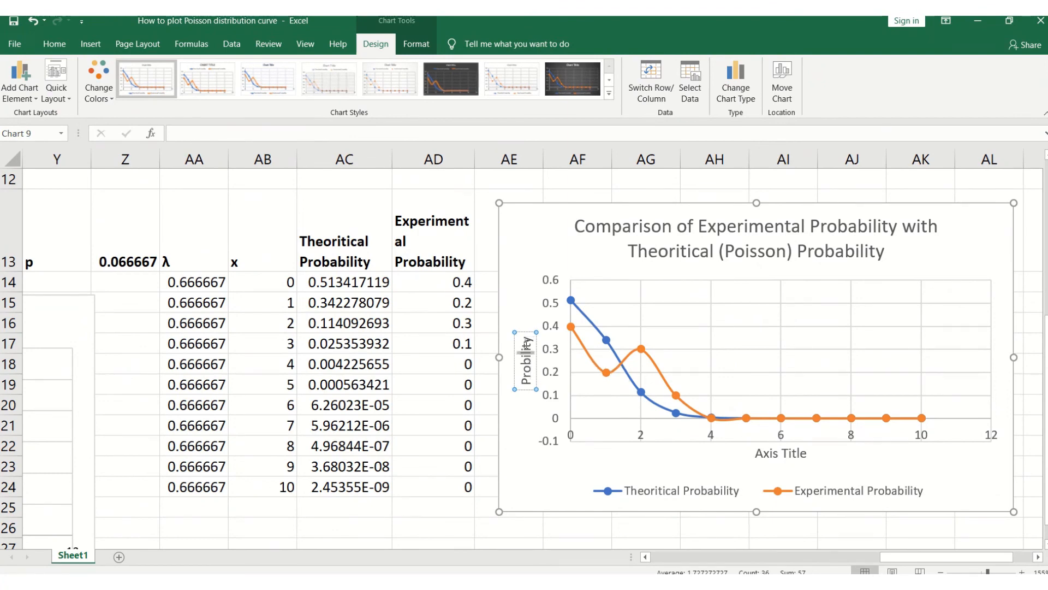
key(BackSpace)
key(BackSpace)
key(BackSpace)
key(BackSpace)
key(BackSpace)
key(BackSpace)
key(BackSpace)
key(BackSpace)
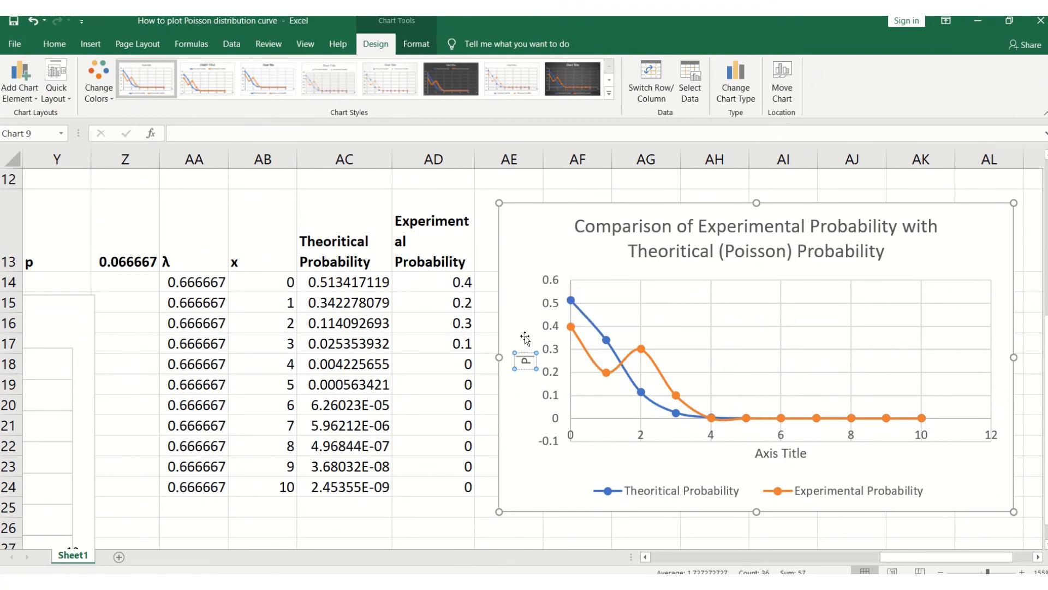
text(robab)
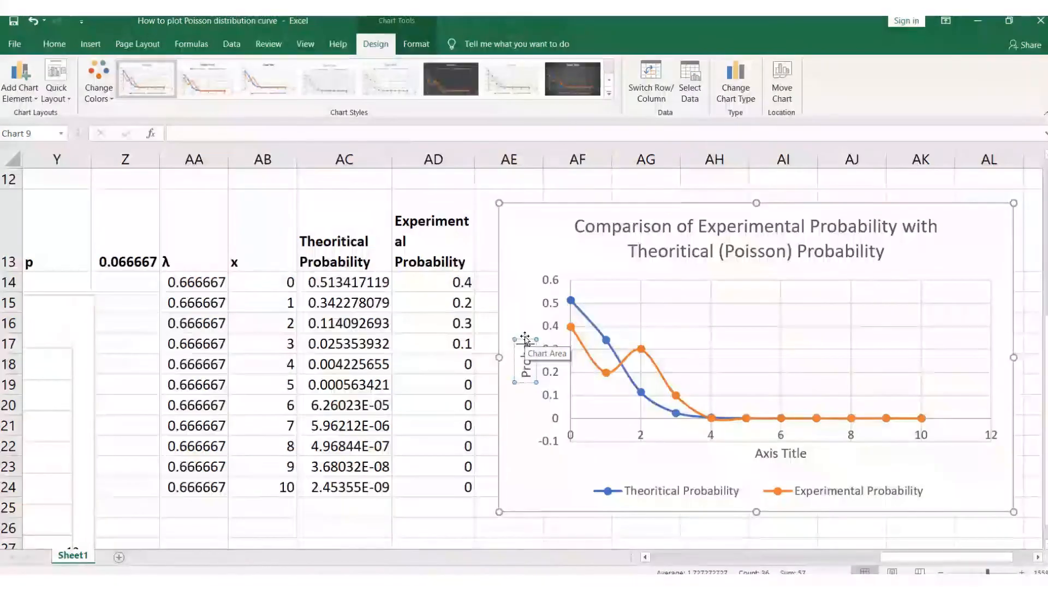
text(ili)
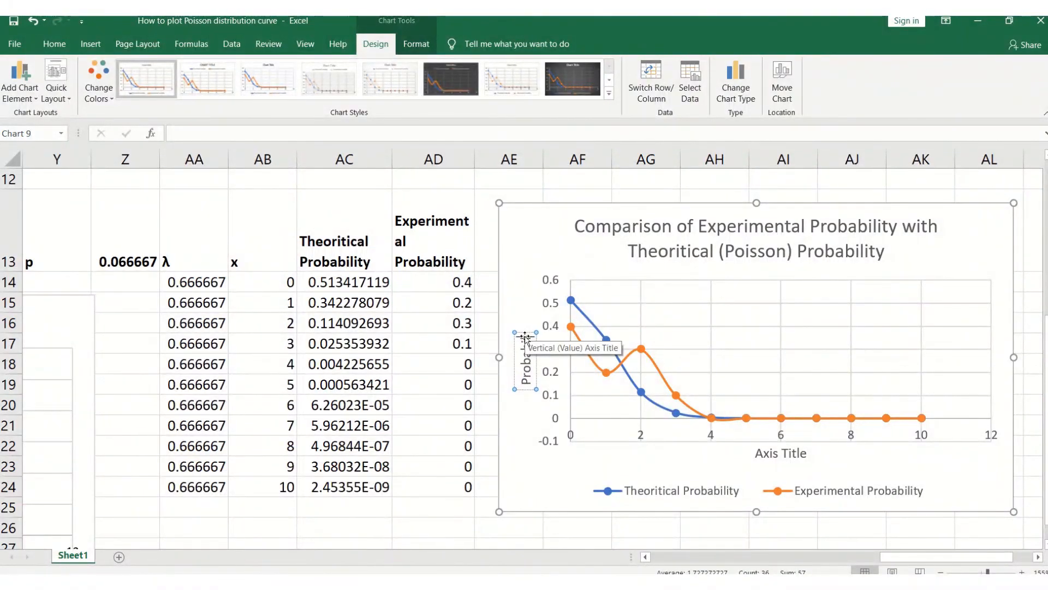
text(ty)
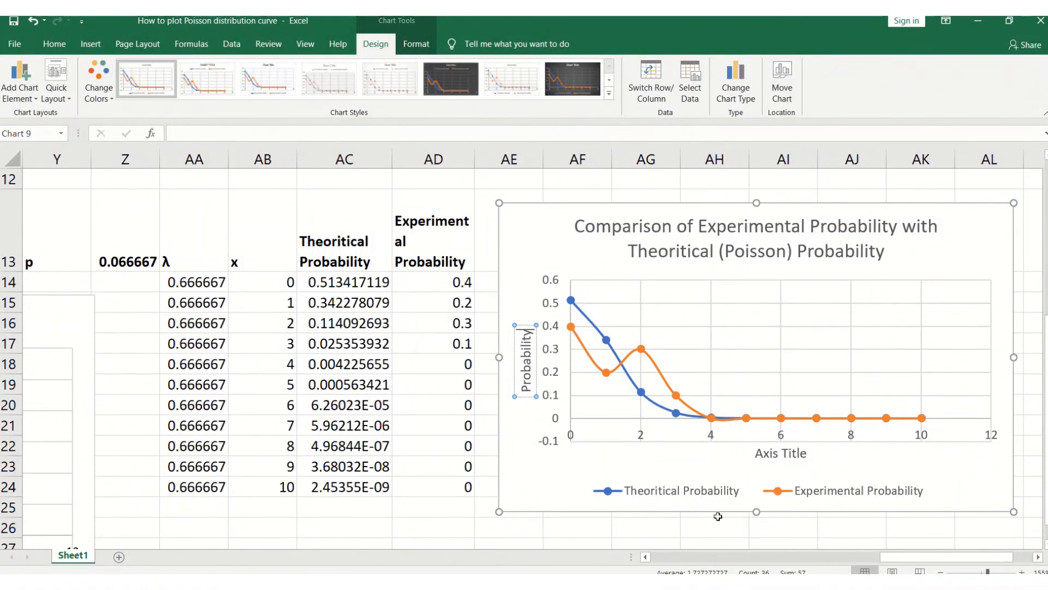
click(718, 515)
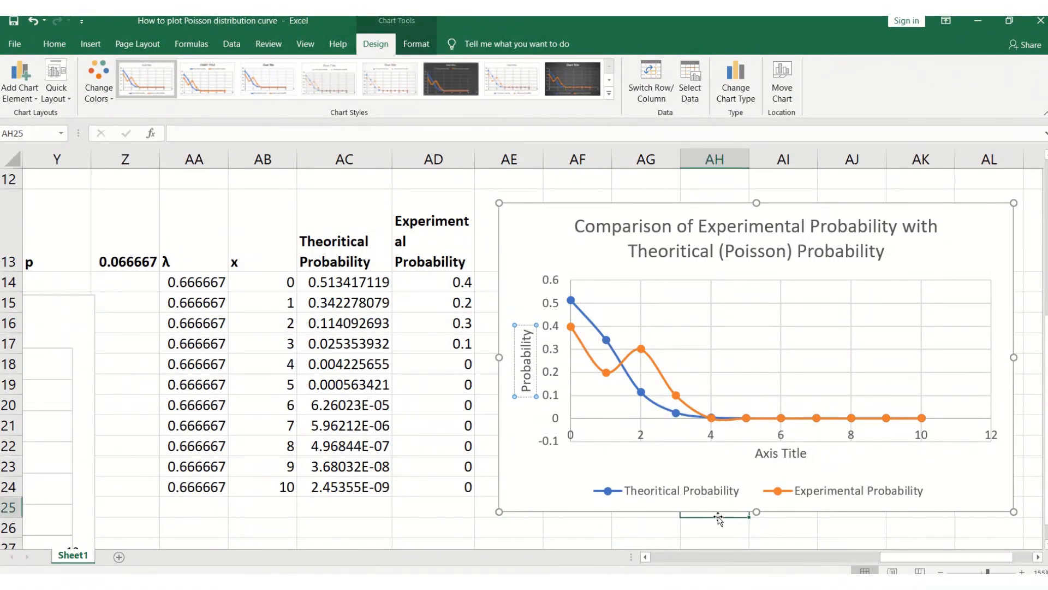
Replace the comparison chart's horizontal axis title with "x" and set all the chart's text to black
click(755, 457)
text(x)
click(990, 322)
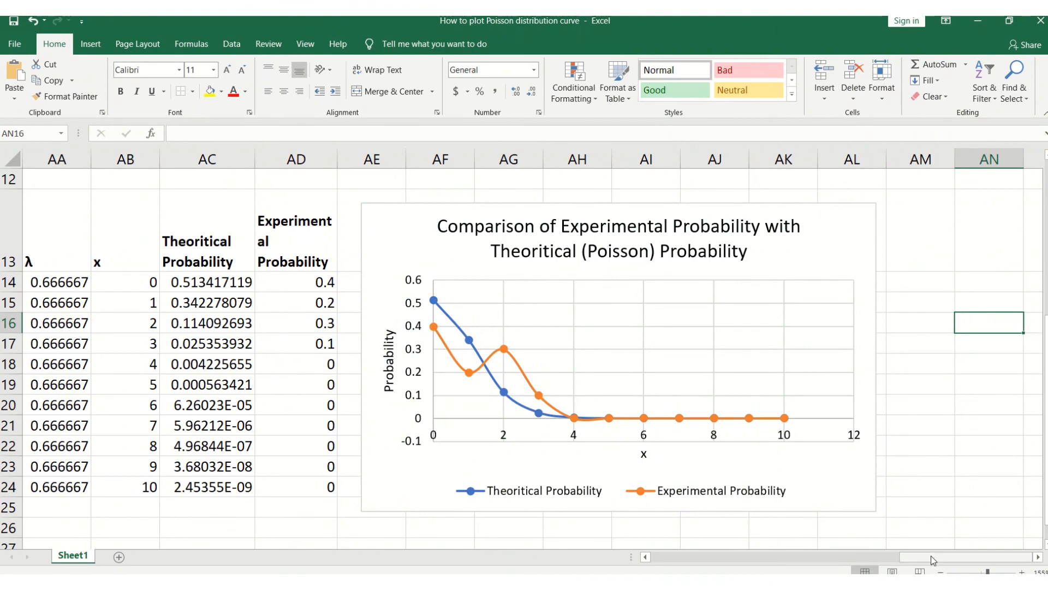
drag(929, 557, 835, 546)
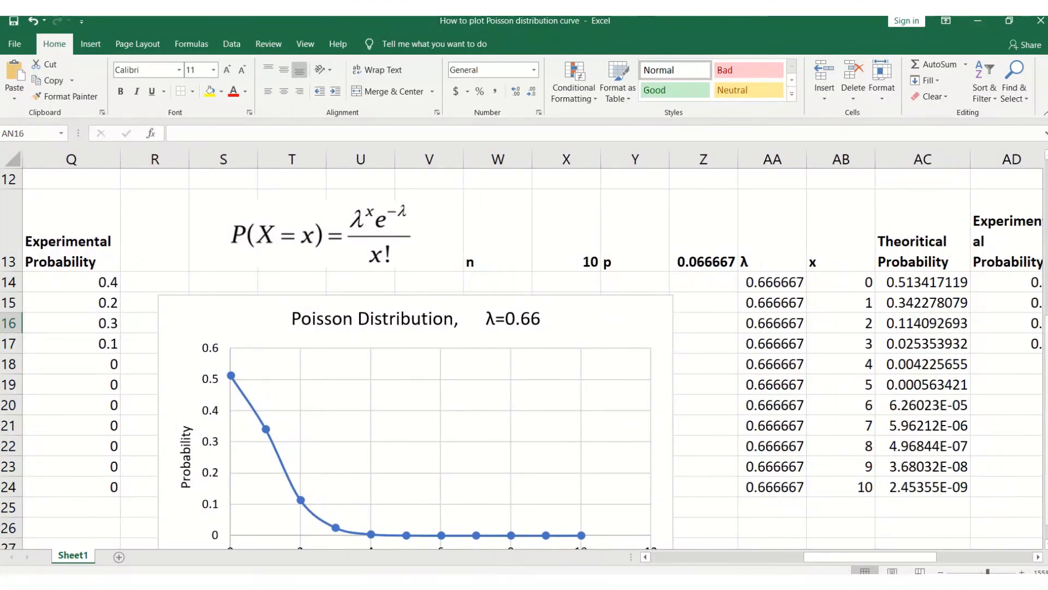
drag(1045, 341, 1045, 349)
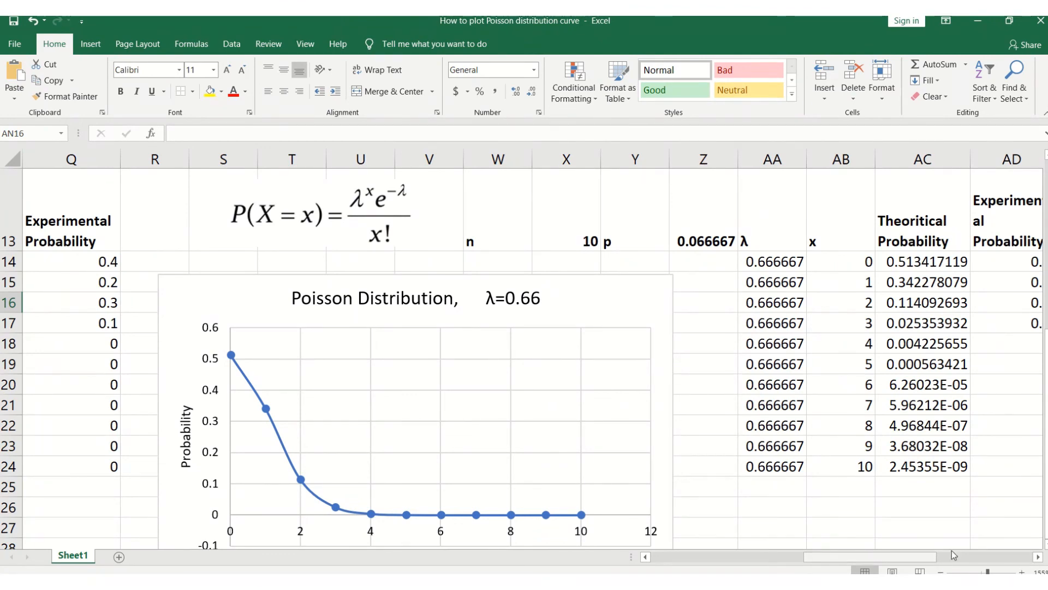
drag(955, 555, 991, 570)
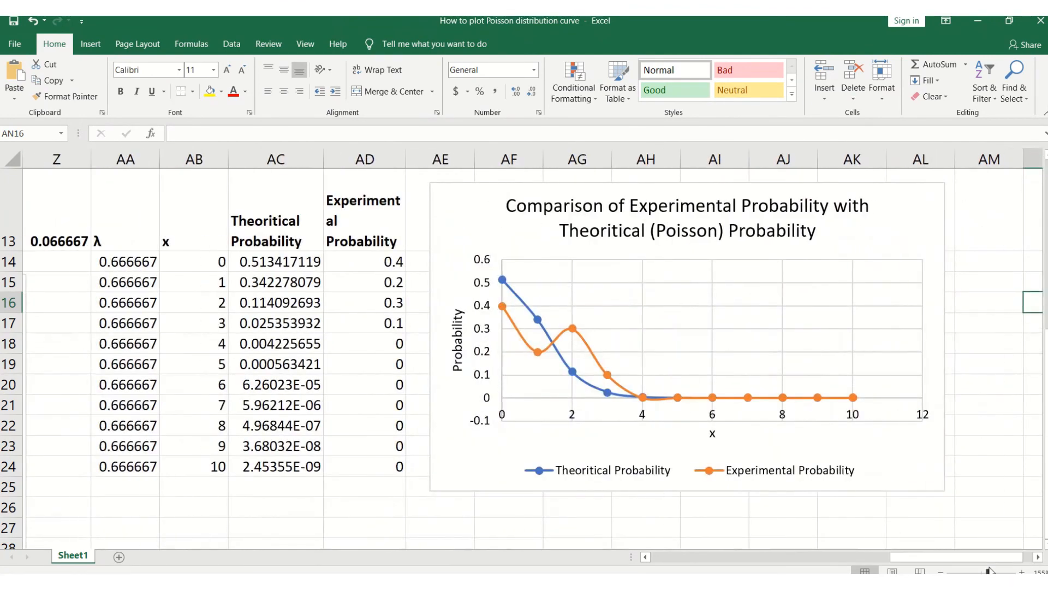